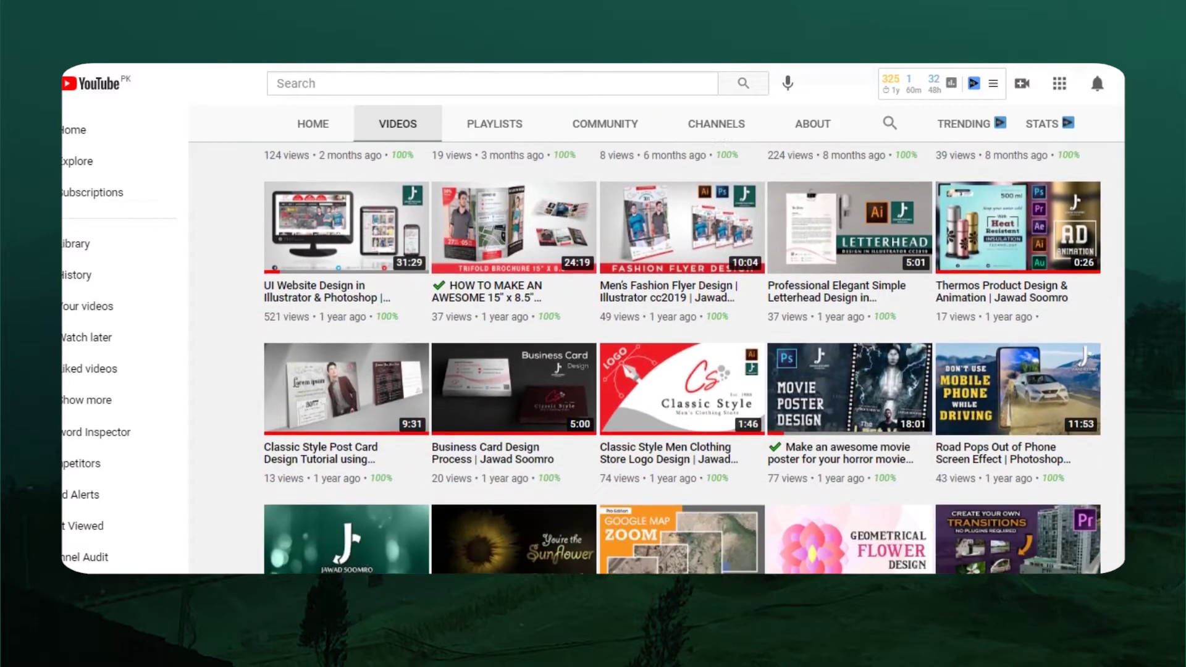
scroll(657, 339, down, 6)
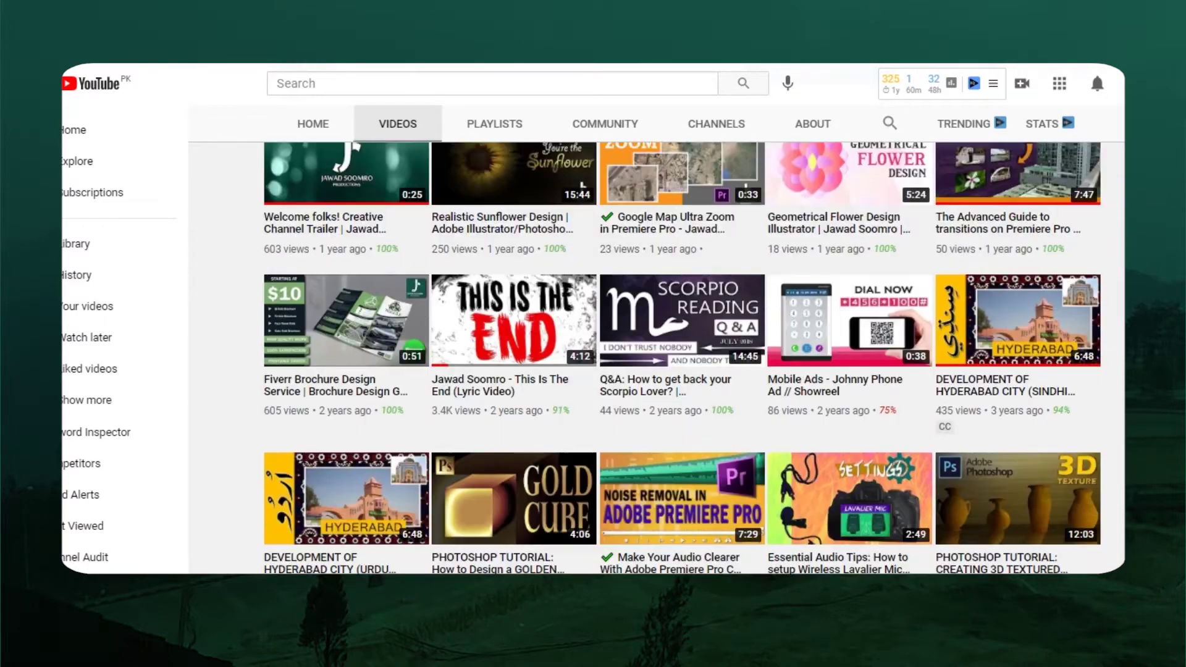
scroll(656, 339, down, 9)
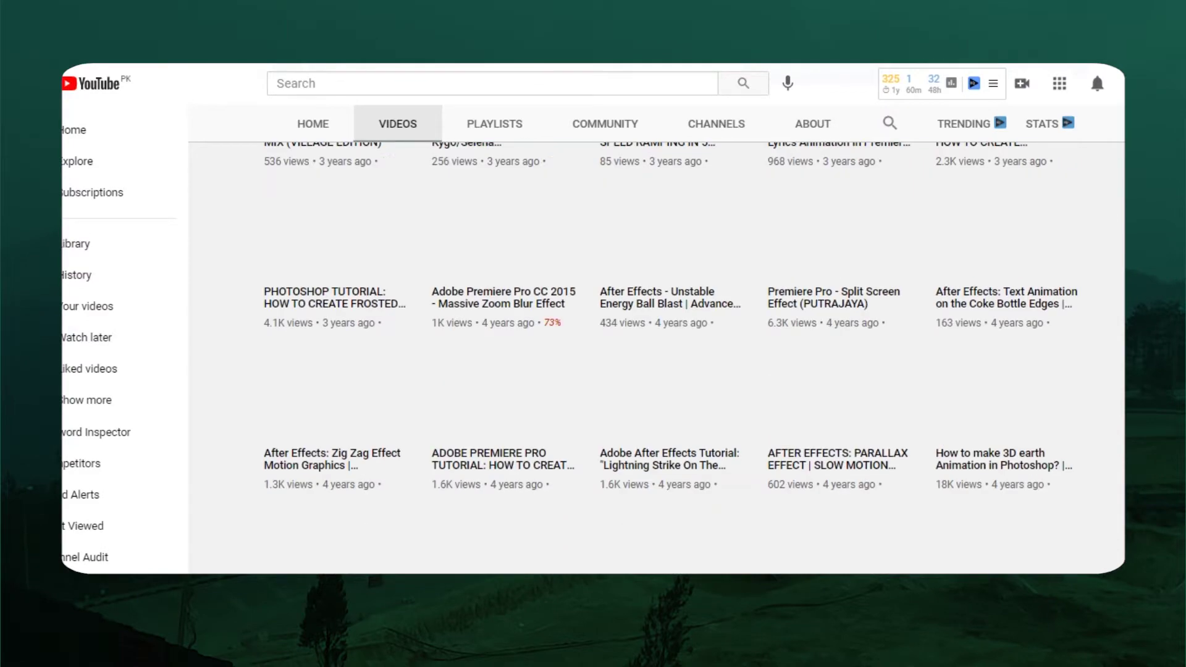
scroll(657, 339, down, 4)
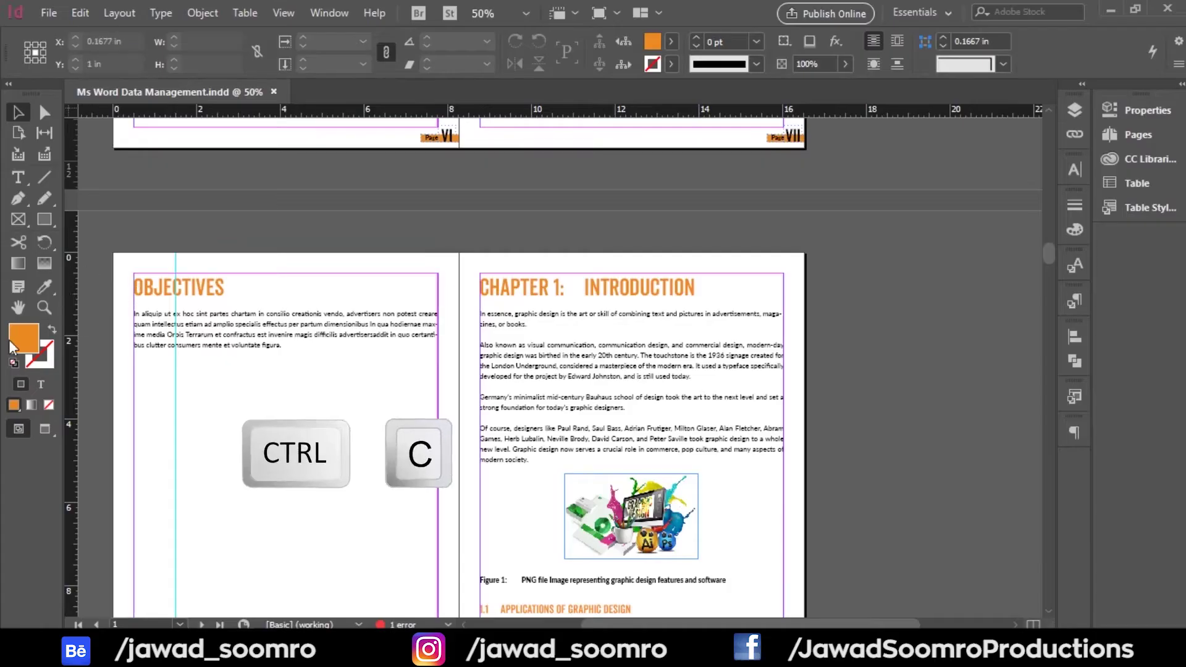
- Copy the hex code eb8a23 of the document's orange fill colour
double_click(23, 338)
click(1047, 498)
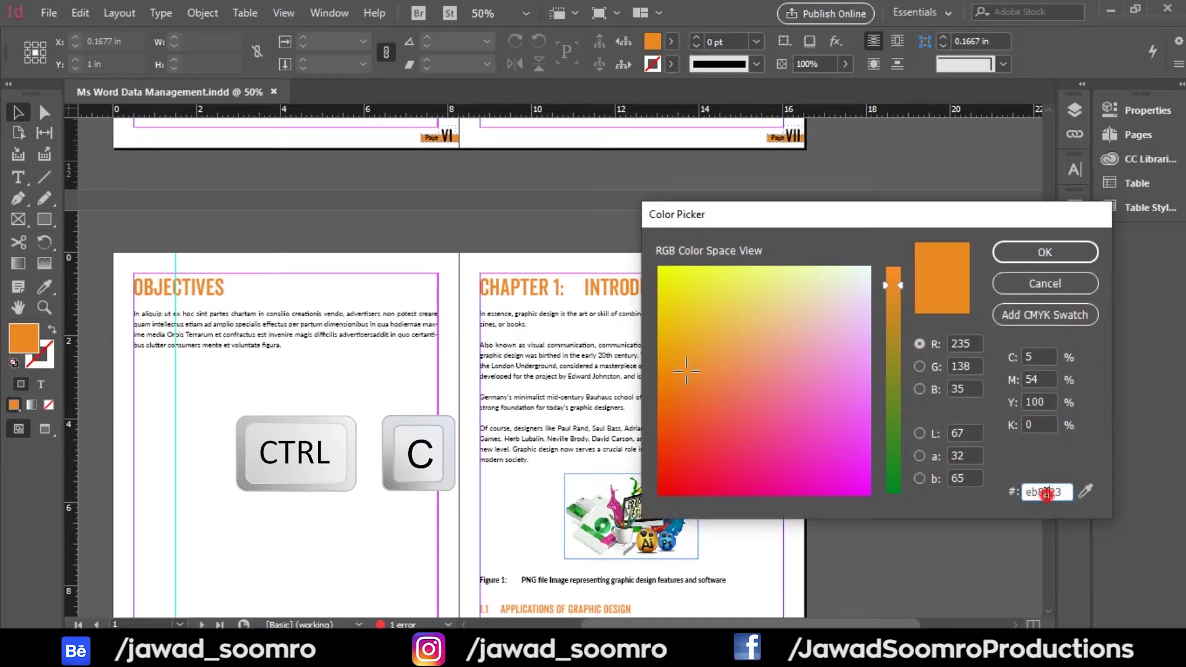
double_click(1047, 498)
right_click(1047, 499)
click(1105, 311)
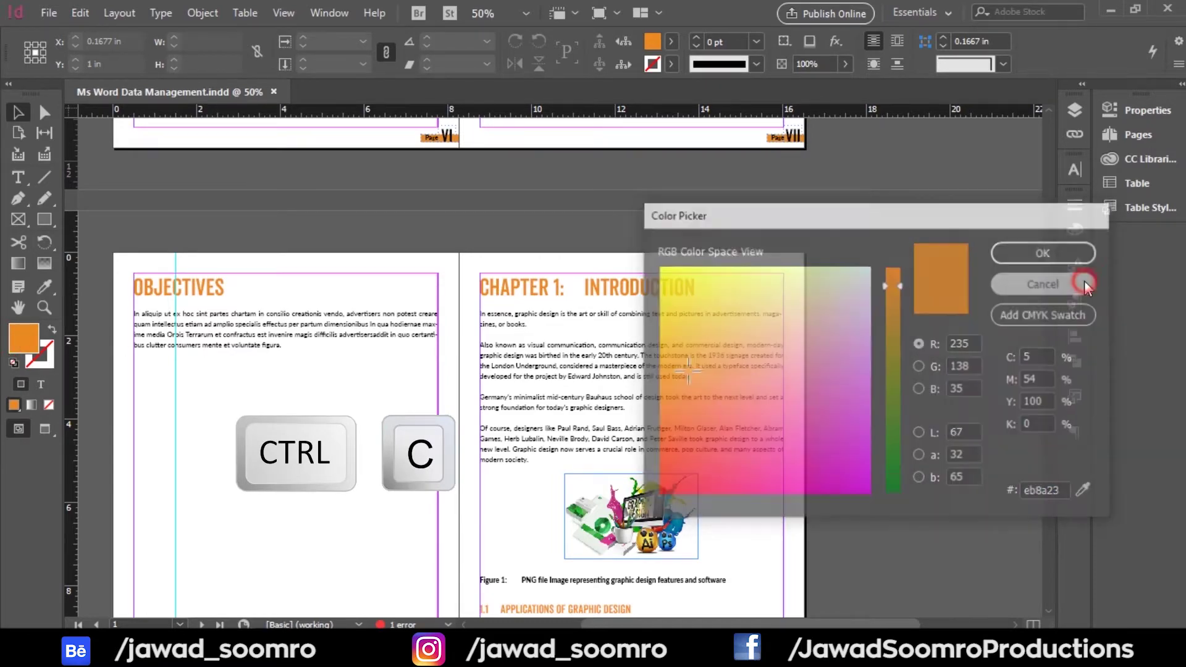
click(1083, 280)
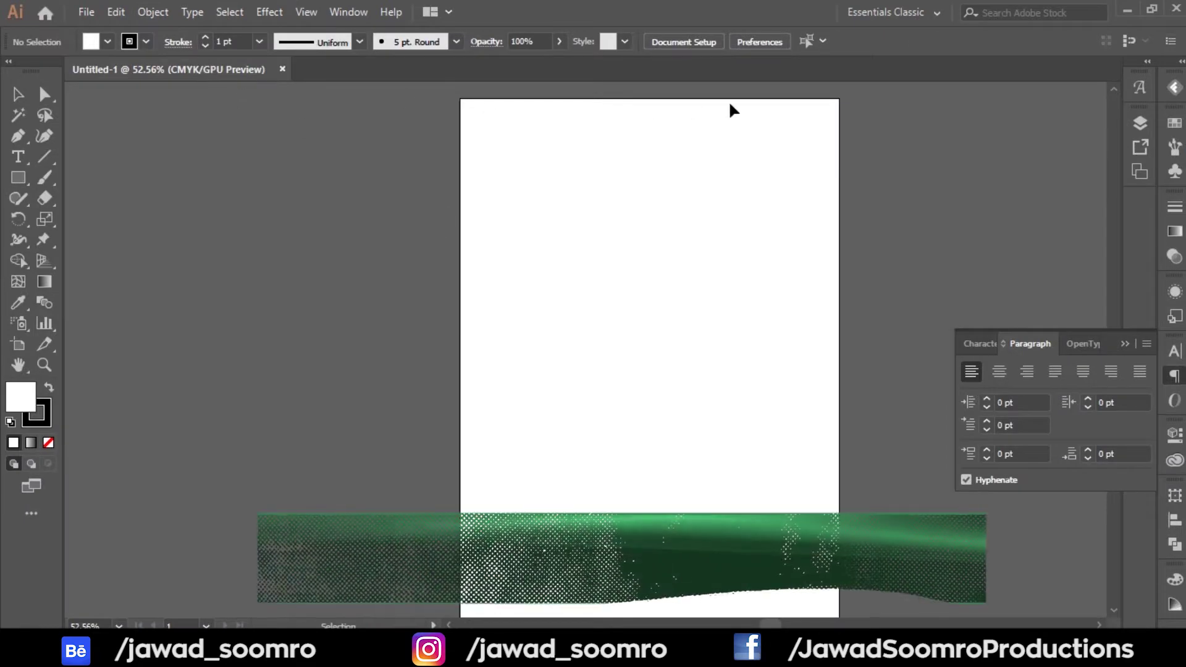
- Switch to Illustrator and draw a stepped Pen tool path across the top of the page, from left edge to right edge, with one short vertical drop
scroll(809, 130, left, 1)
click(837, 162)
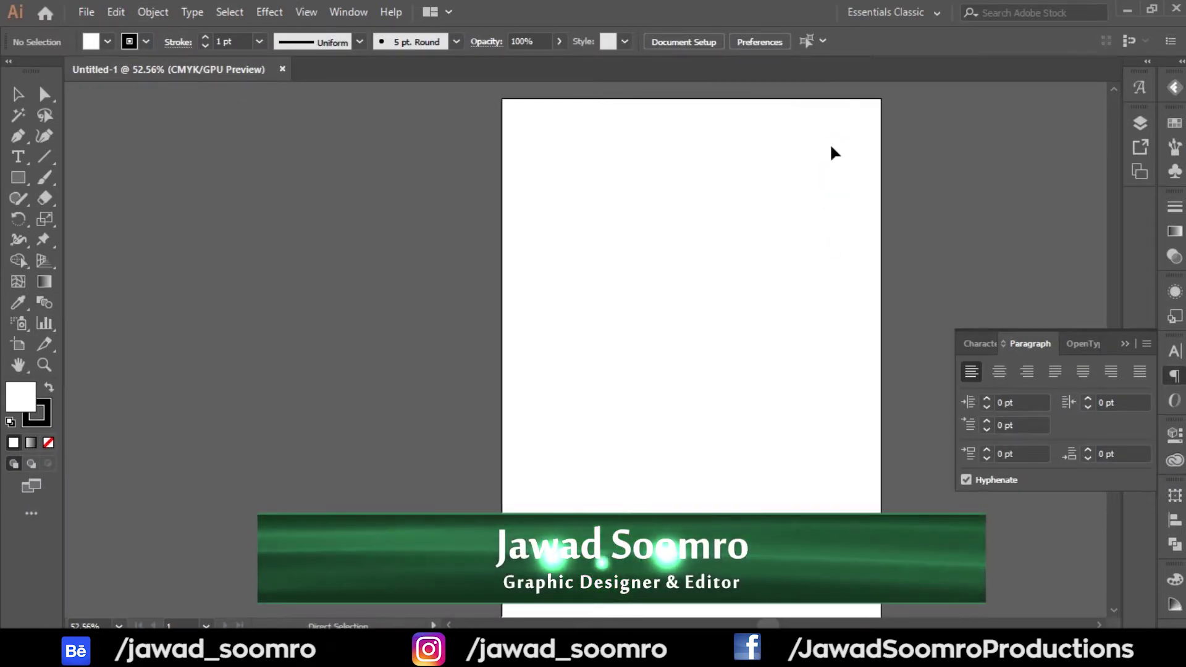
key(ctrl+1)
scroll(710, 173, up, 5)
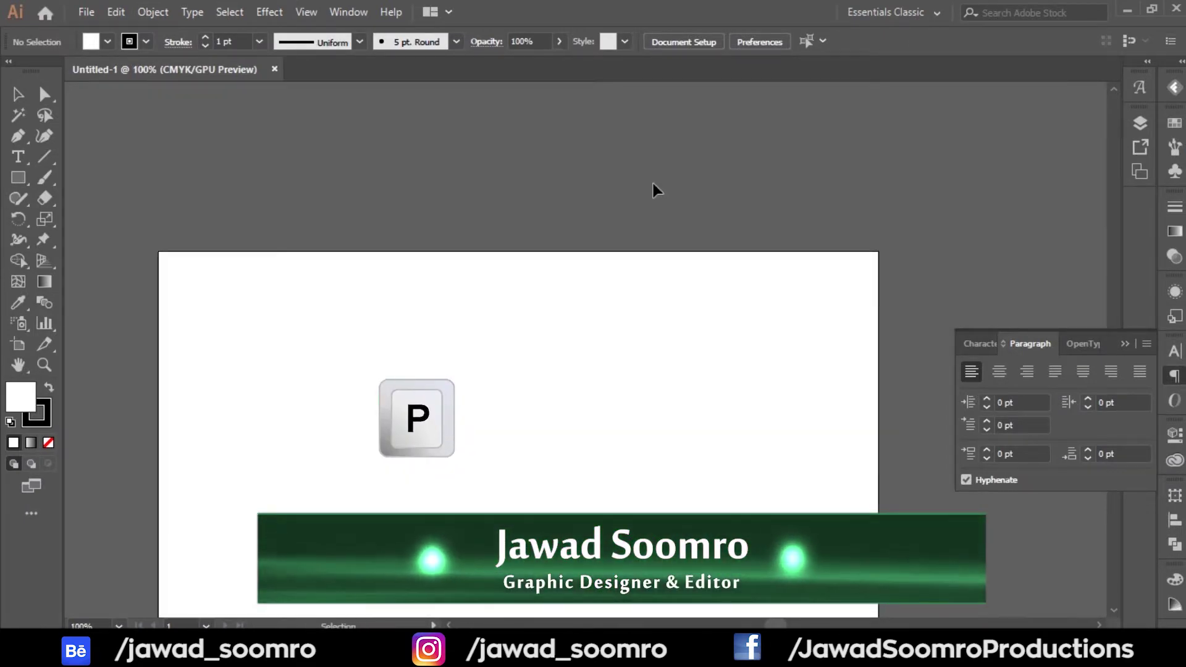
click(20, 133)
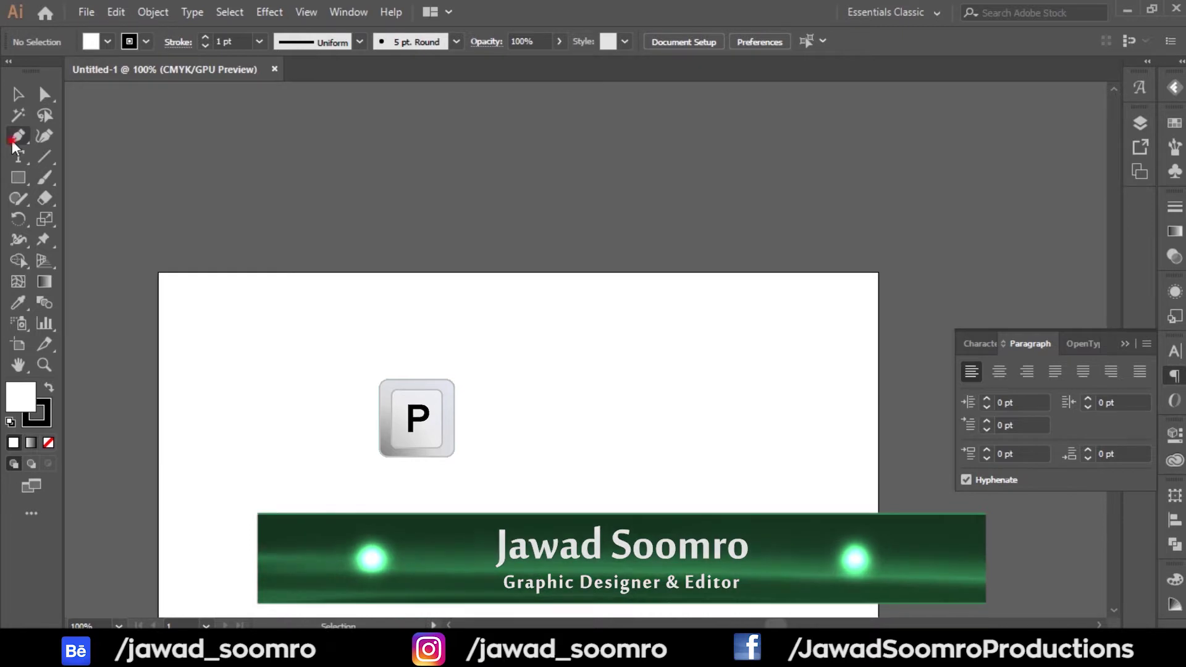
click(159, 312)
click(670, 312)
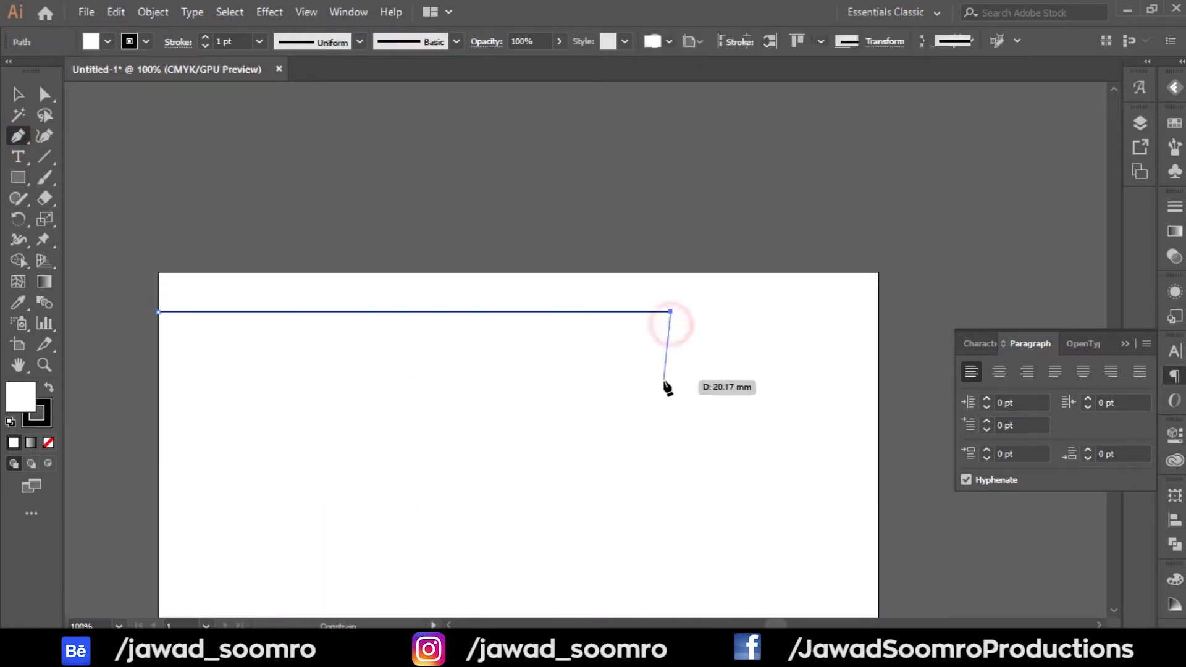
click(671, 359)
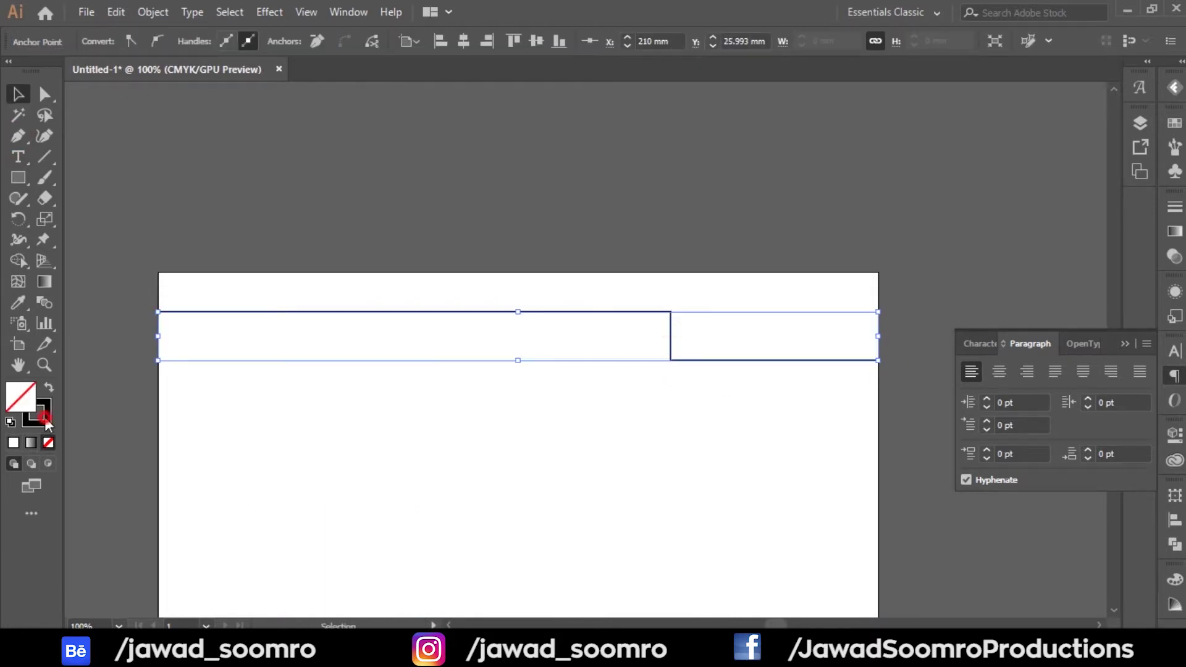
- Set the stepped path's stroke colour to the copied hex value eb8a23
double_click(46, 418)
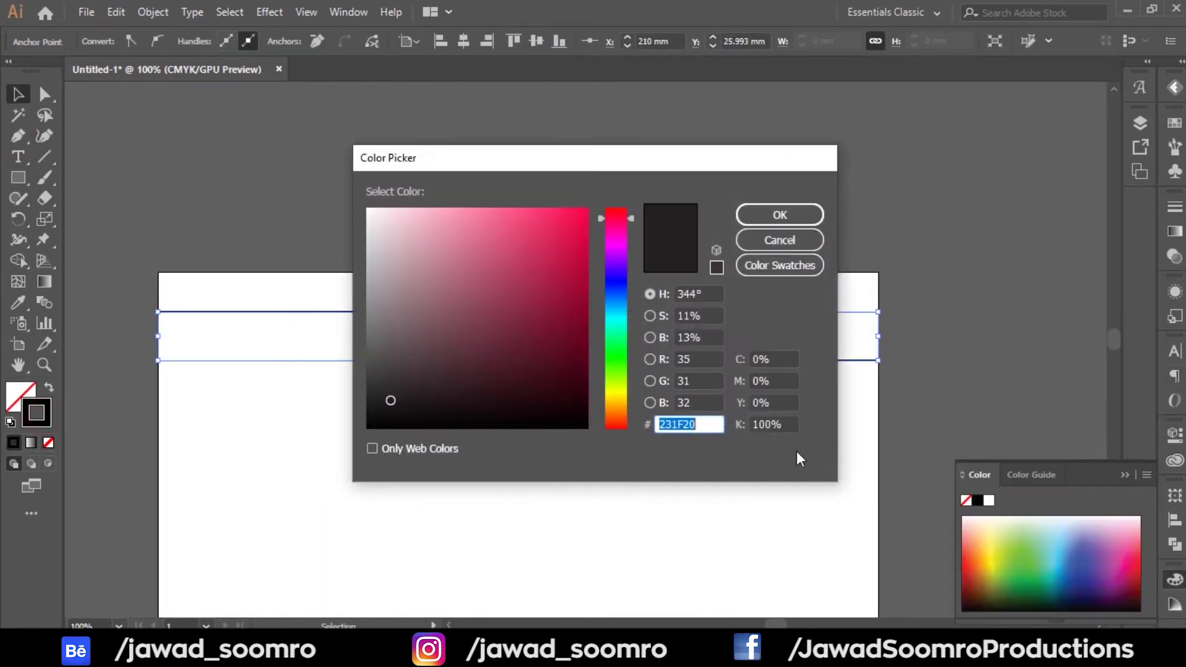
key(ctrl+v)
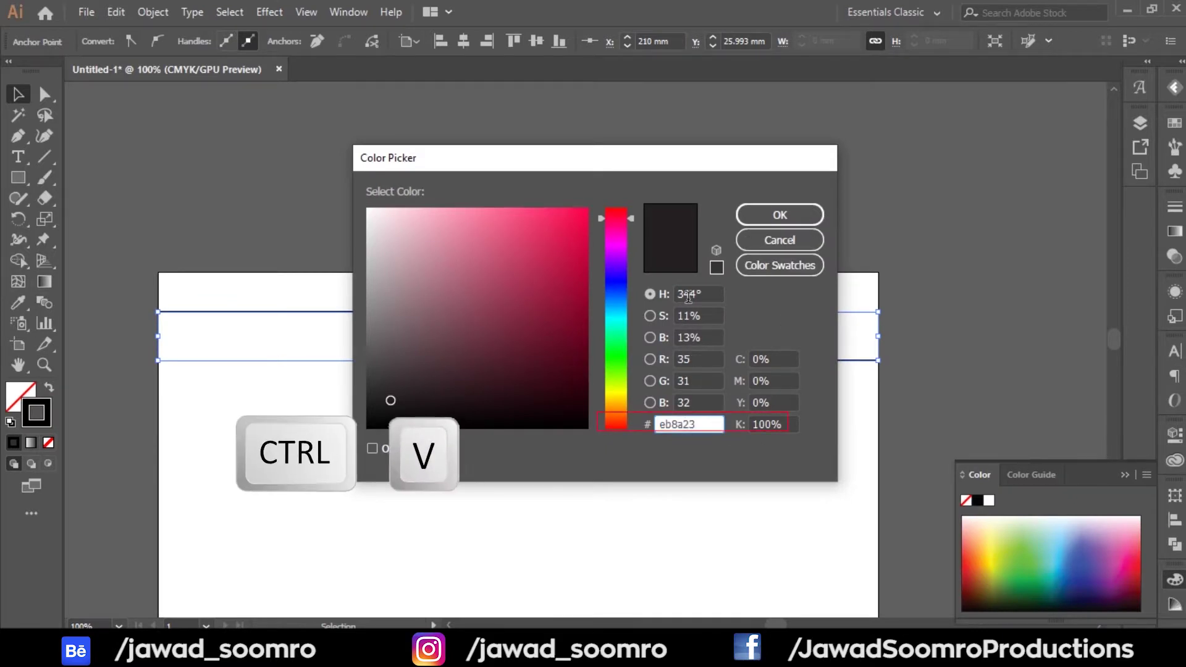
click(703, 361)
click(692, 423)
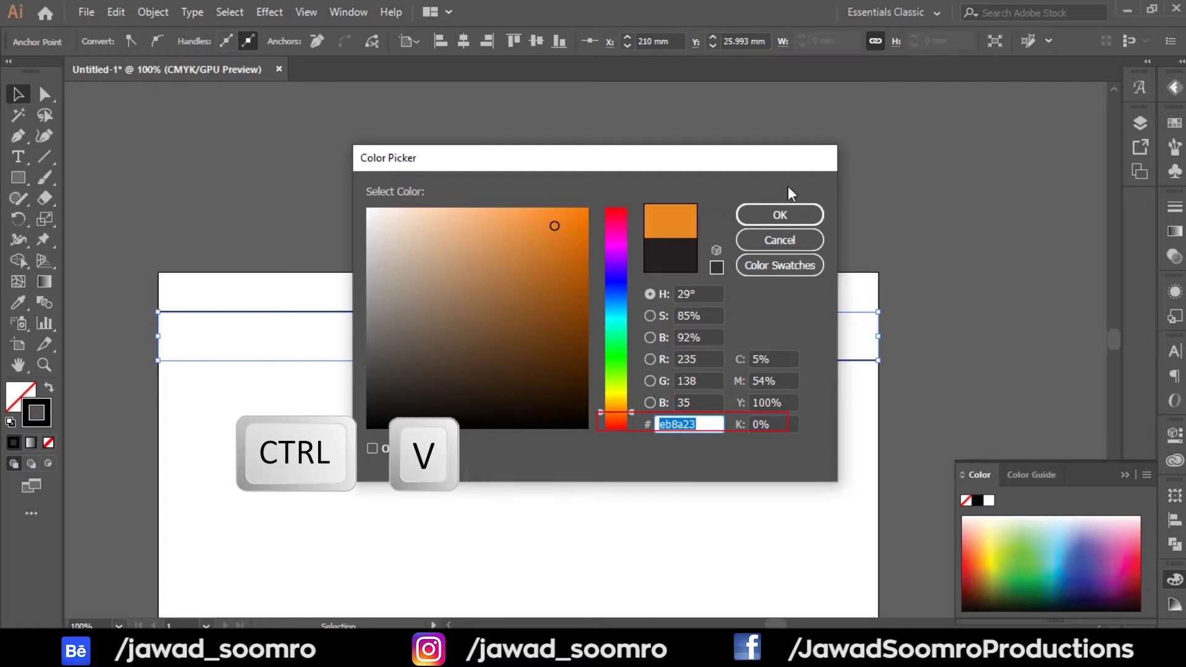
click(779, 215)
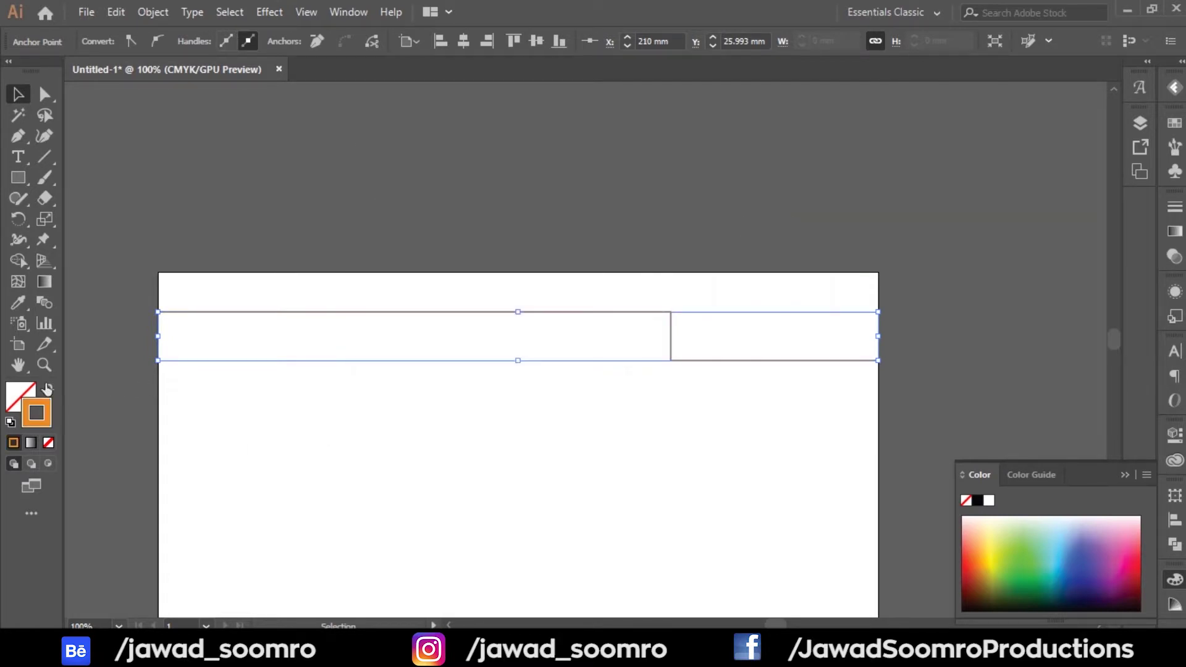
- Set the stroke weight of the stepped path to 20 pt
click(651, 246)
click(680, 360)
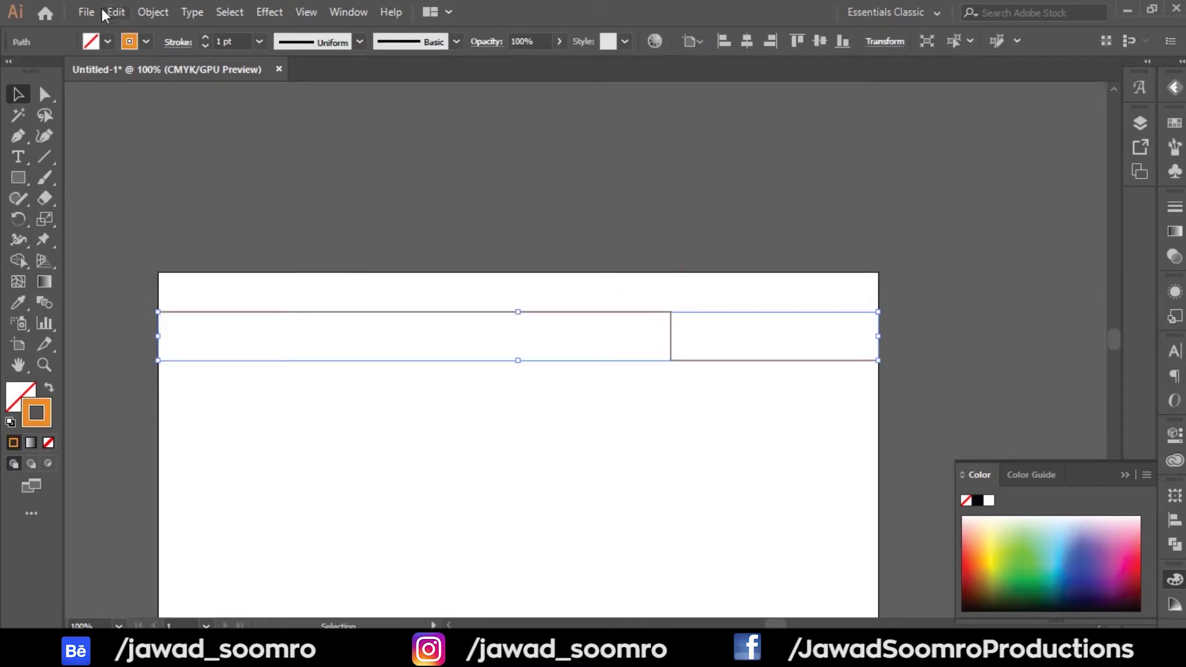
click(262, 42)
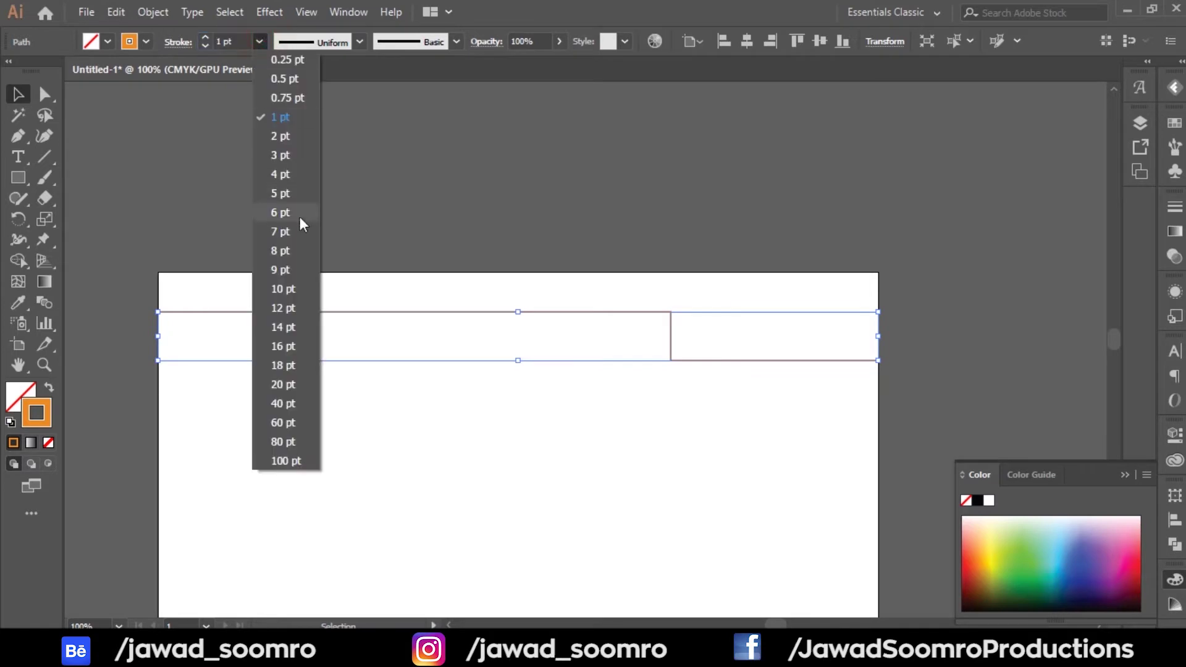
click(298, 381)
- Lower the right-hand segment of the orange path and round both corners of the step into a smooth S-curve
mouse_move(495, 254)
mouse_down()
mouse_move(853, 205)
mouse_move(809, 218)
mouse_move(810, 240)
mouse_up()
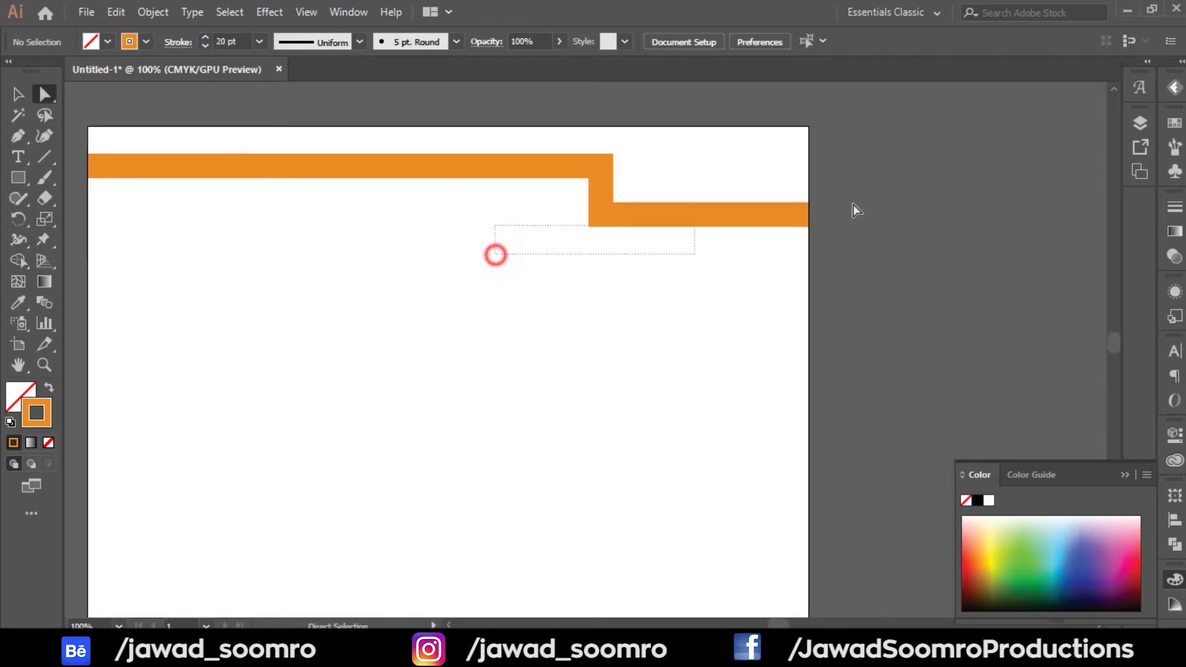
drag(637, 138, 964, 189)
click(930, 212)
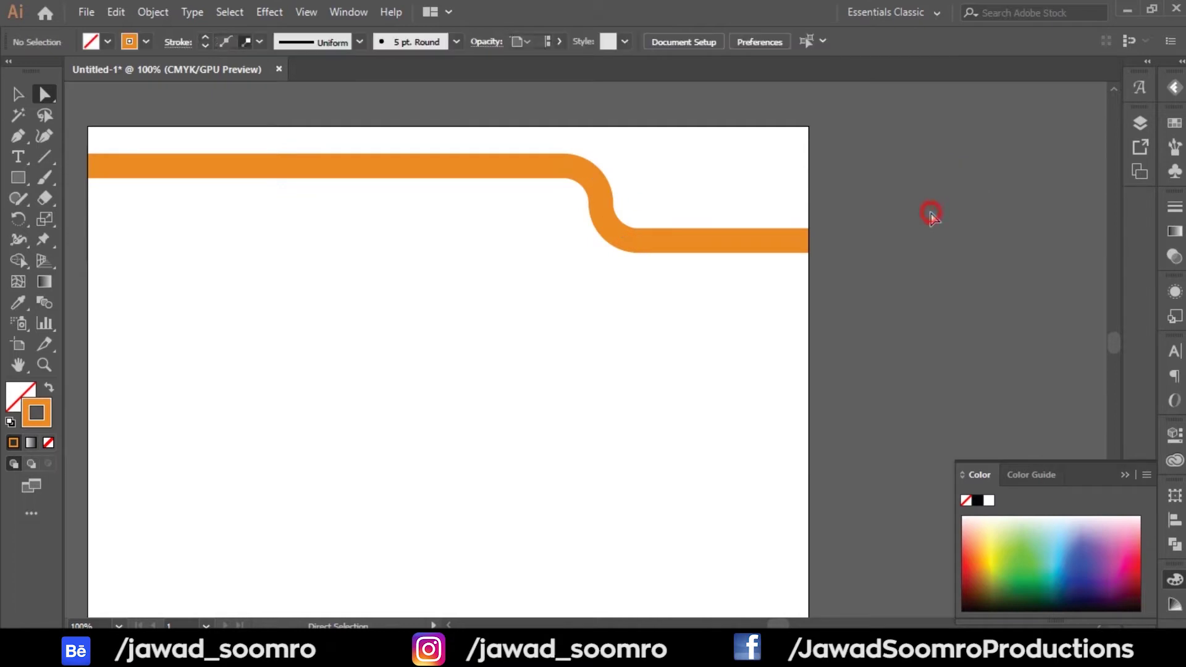
- Expand the rounded orange path so that its stroke turns into a filled shape
key(ctrl+minus)
key(ctrl+minus)
click(22, 90)
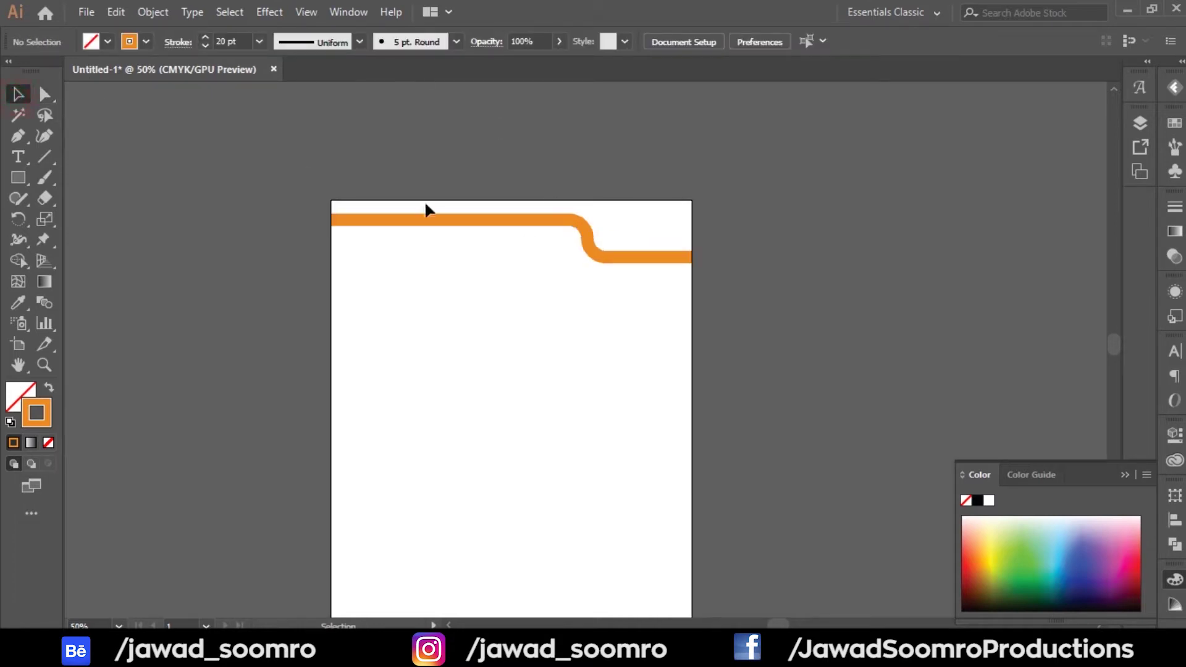
scroll(500, 215, up, 3)
scroll(552, 226, down, 2)
scroll(558, 228, up, 1)
click(561, 228)
click(153, 12)
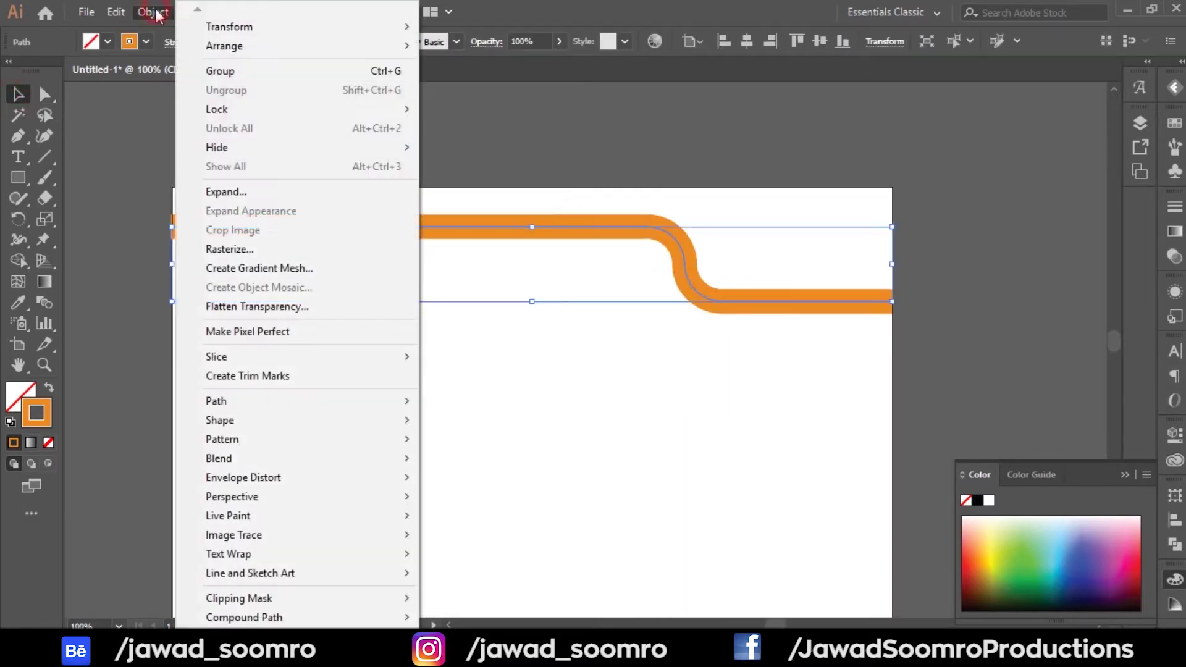
click(257, 190)
click(577, 416)
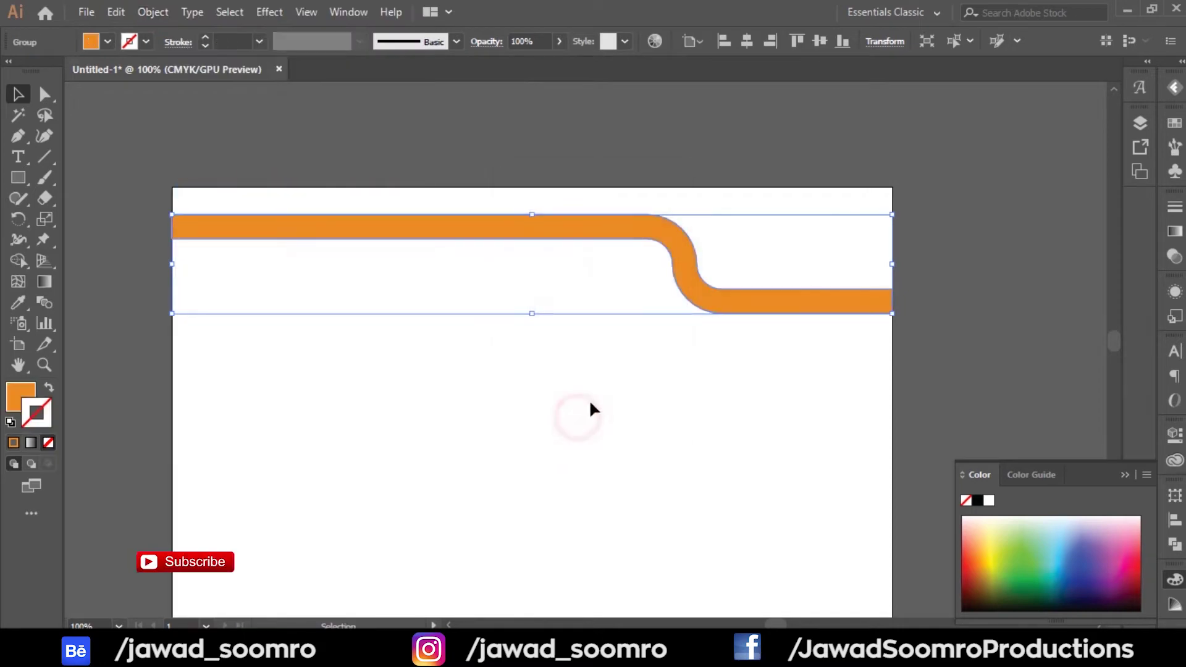
click(664, 464)
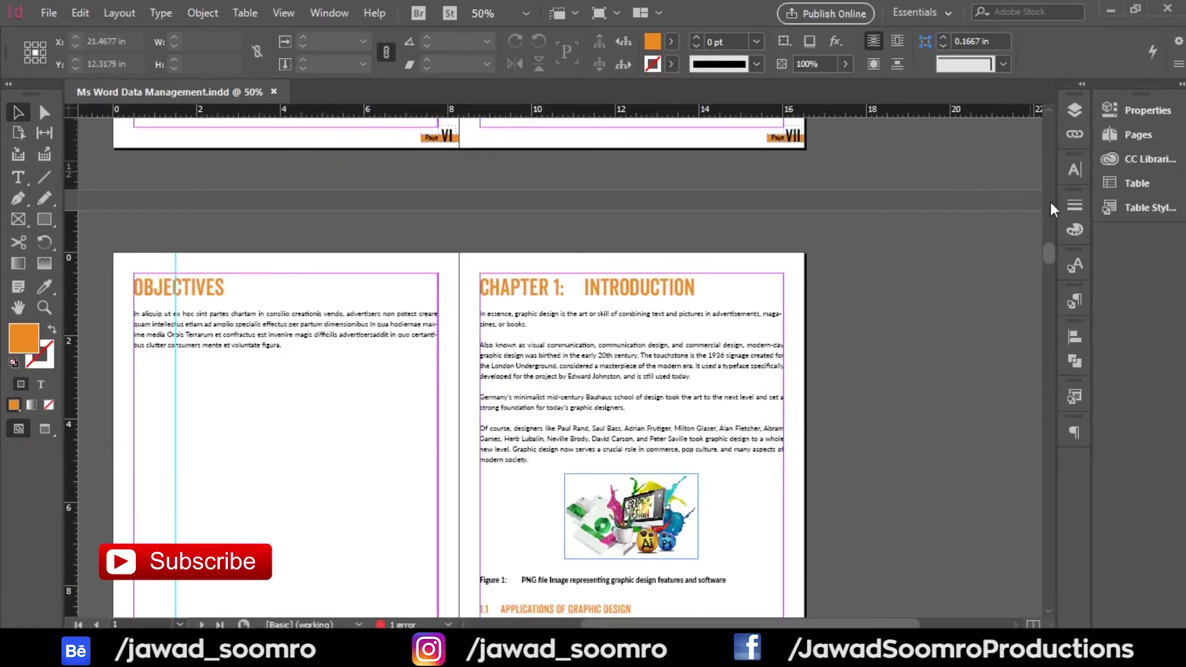
- Switch to InDesign and create a one-page A4 master with prefix B, based on A-Master
click(1142, 134)
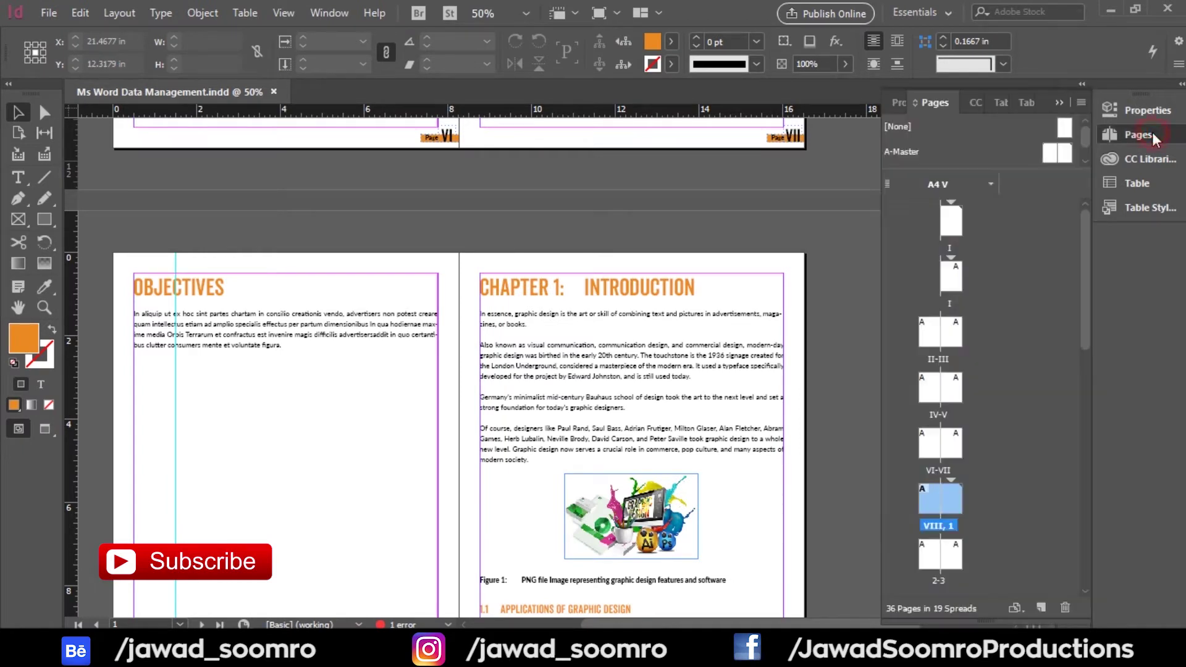
key(F12)
scroll(980, 126, down, 1)
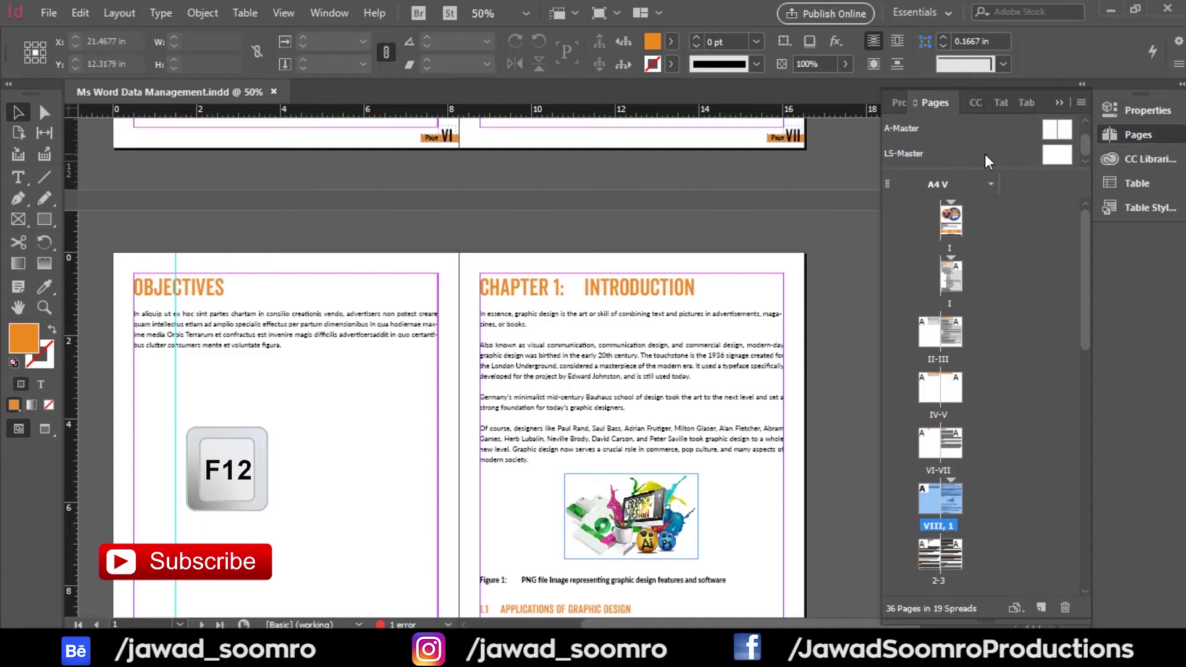
scroll(985, 156, up, 1)
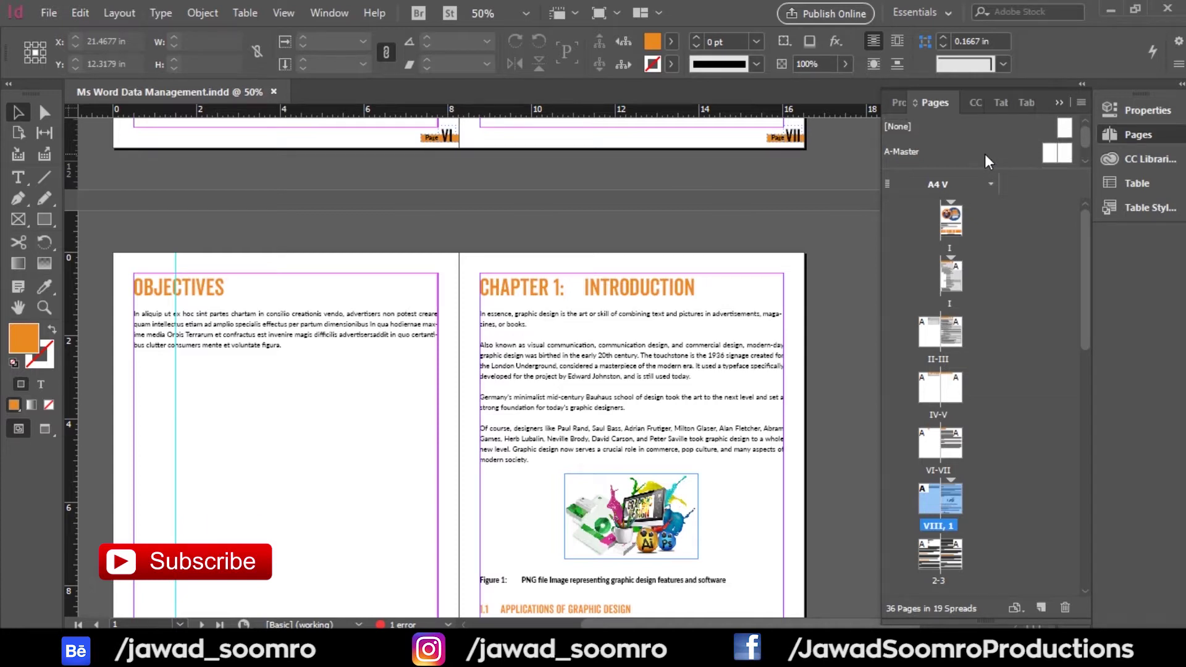
right_click(955, 121)
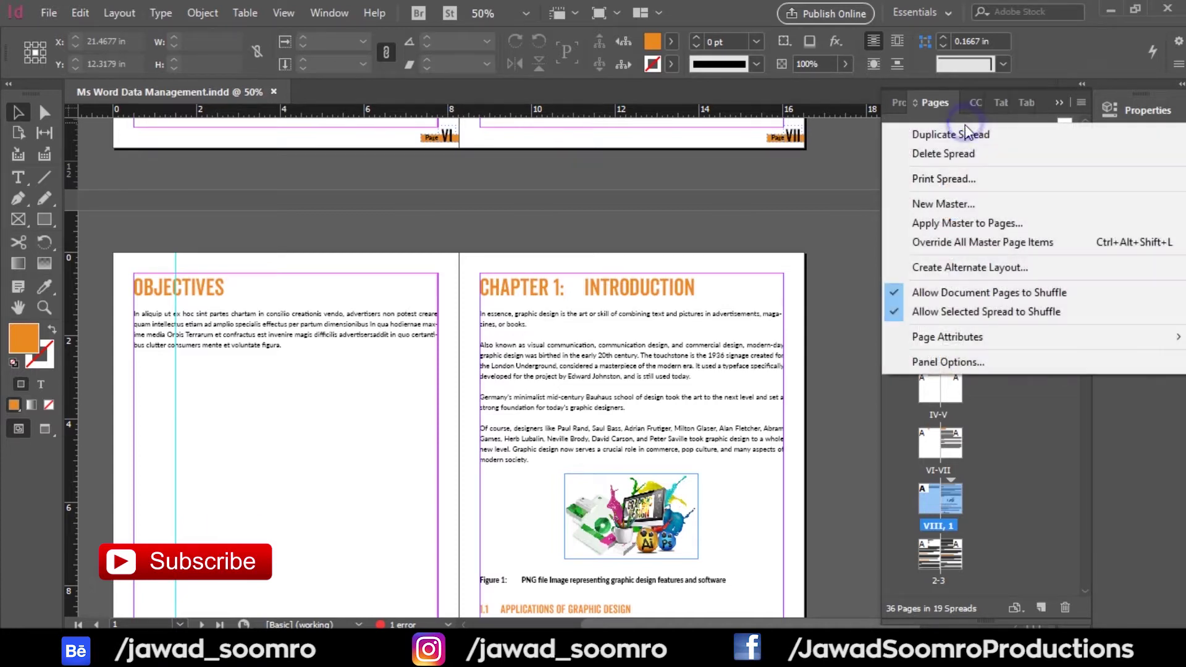
click(941, 204)
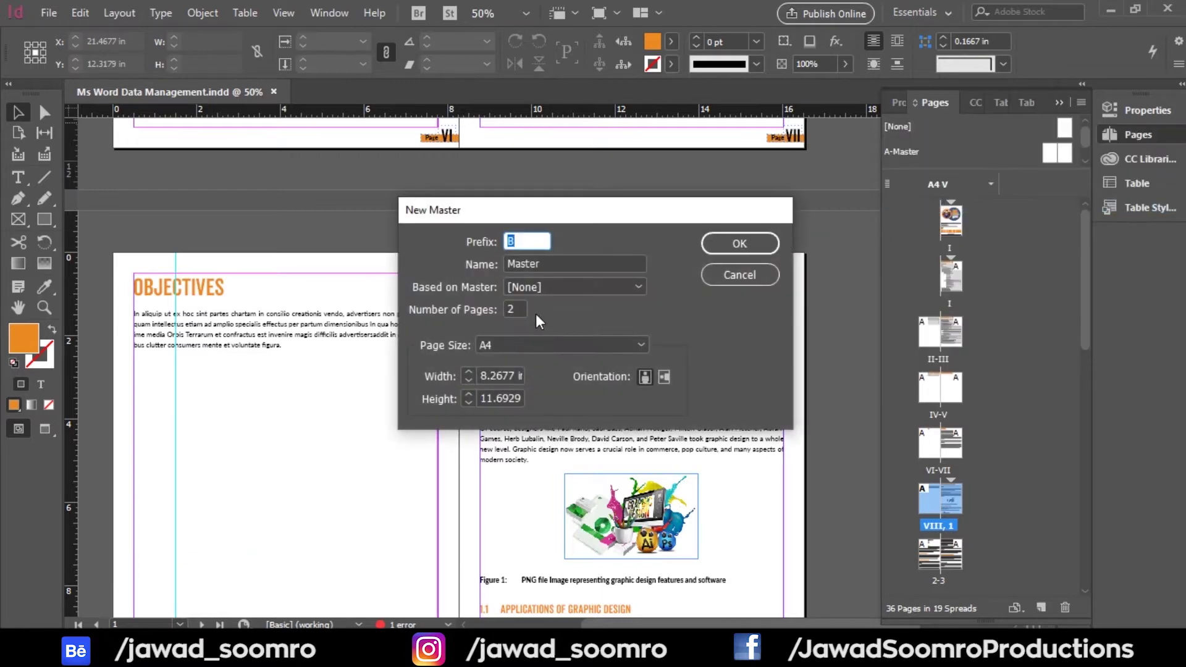
click(519, 307)
key(Down)
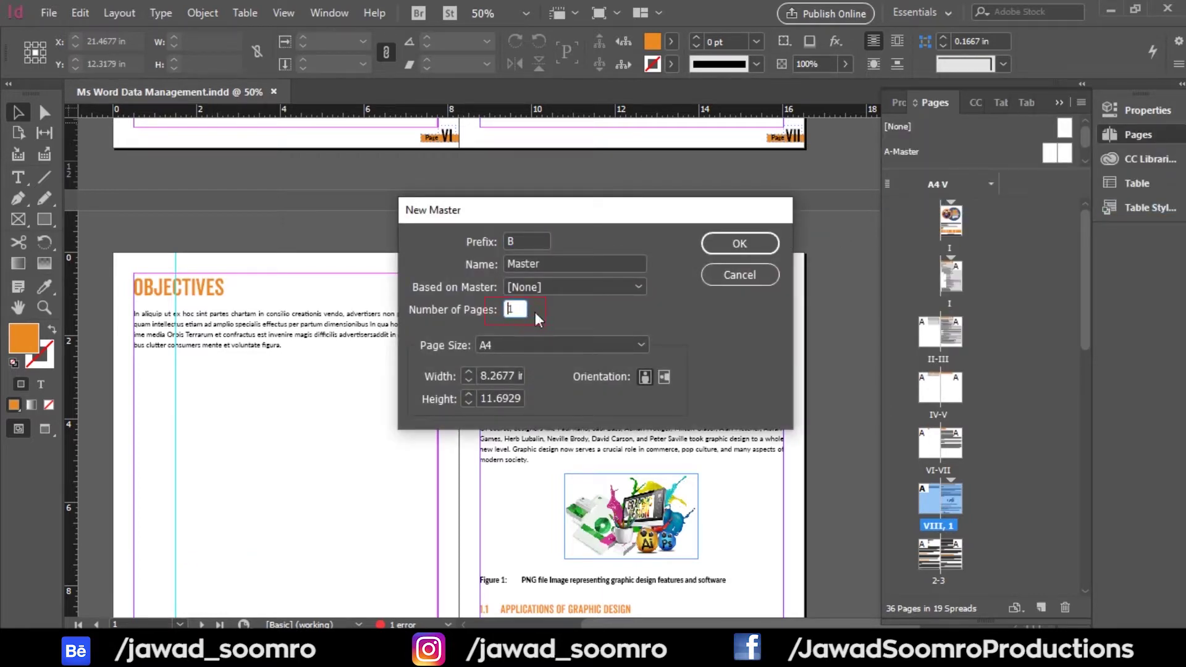
click(576, 286)
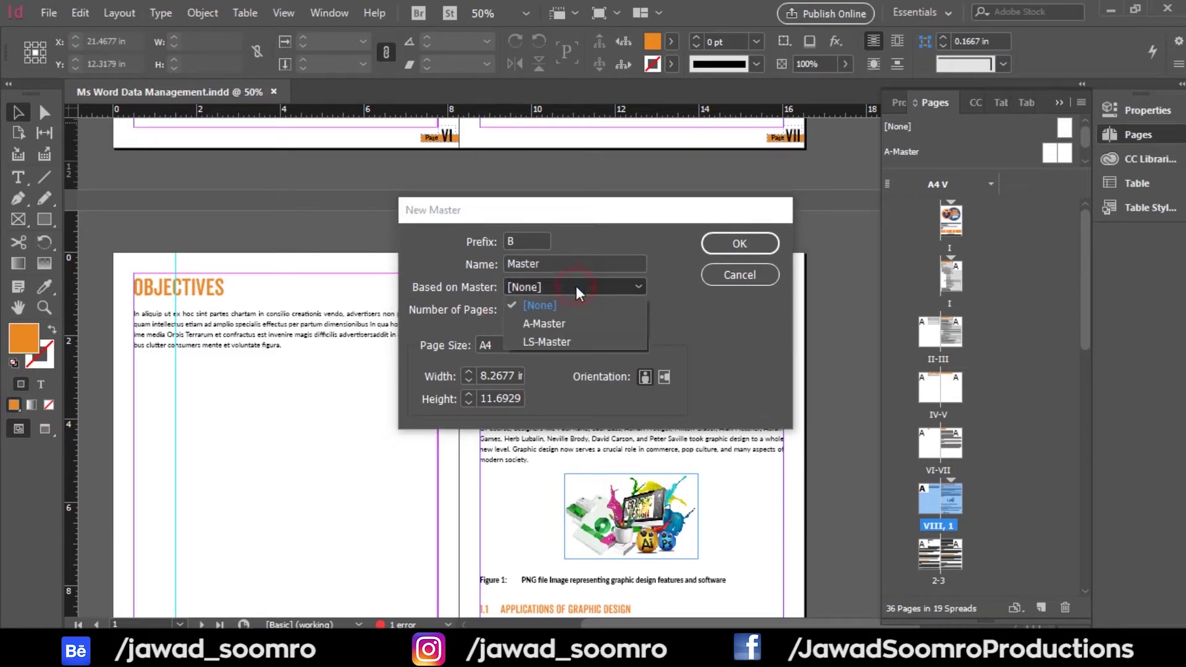
click(578, 321)
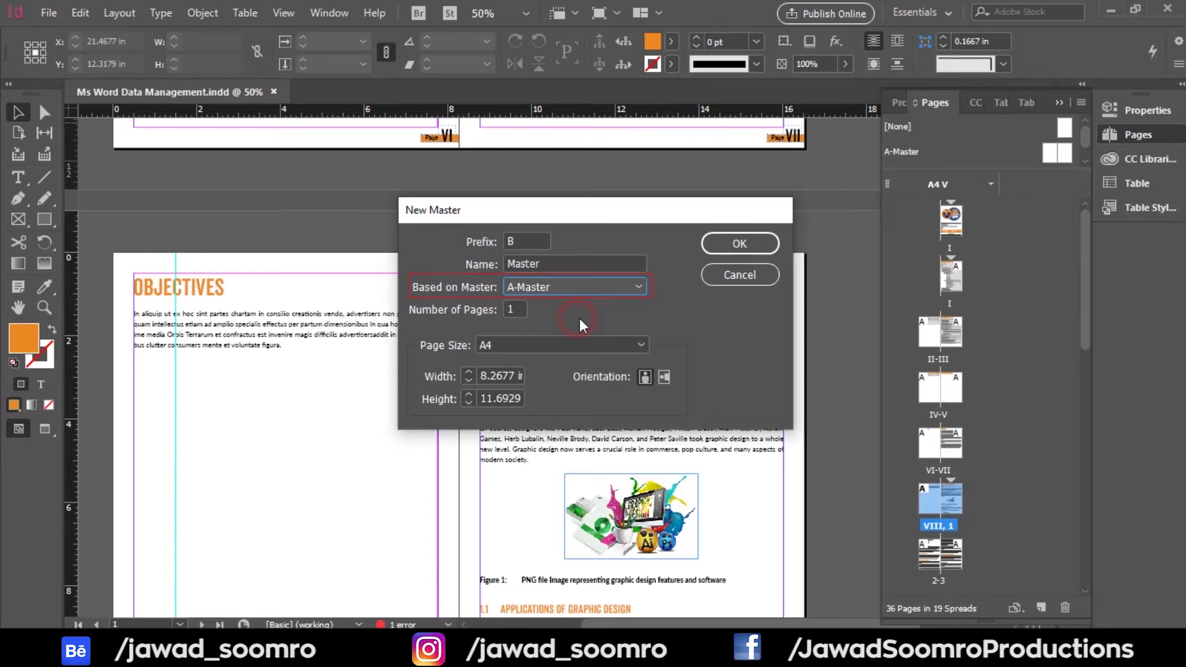
click(735, 245)
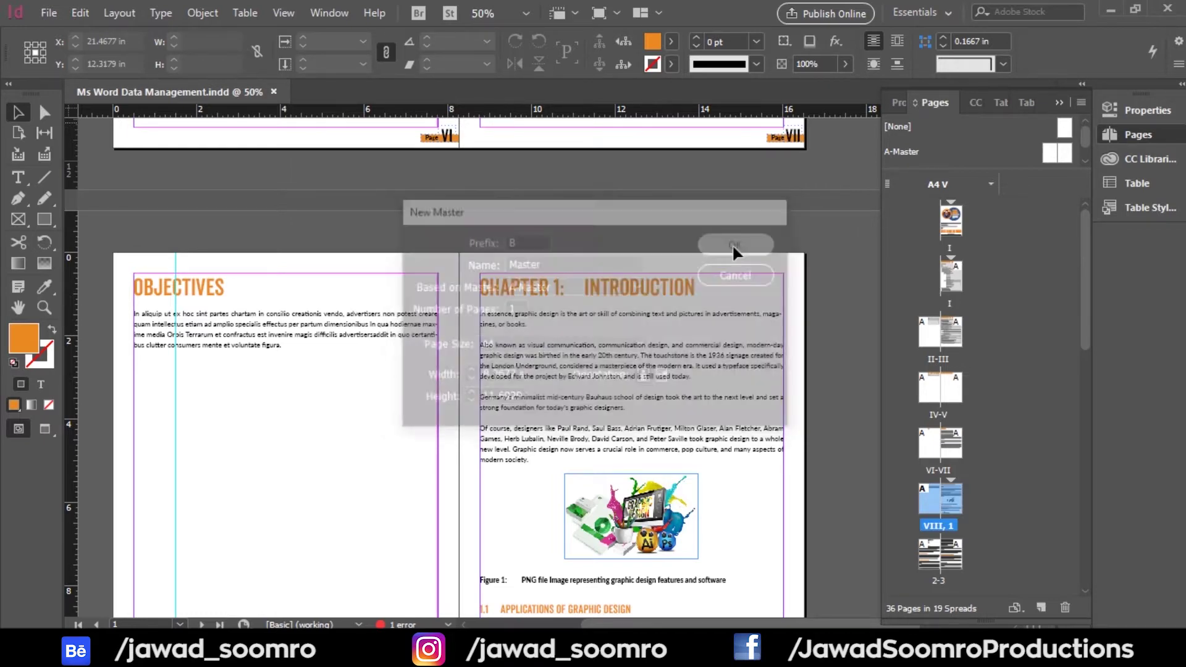
- Check the inherited page-number footer on B-Master and enlarge the master list so all masters fit
scroll(596, 533, up, 4)
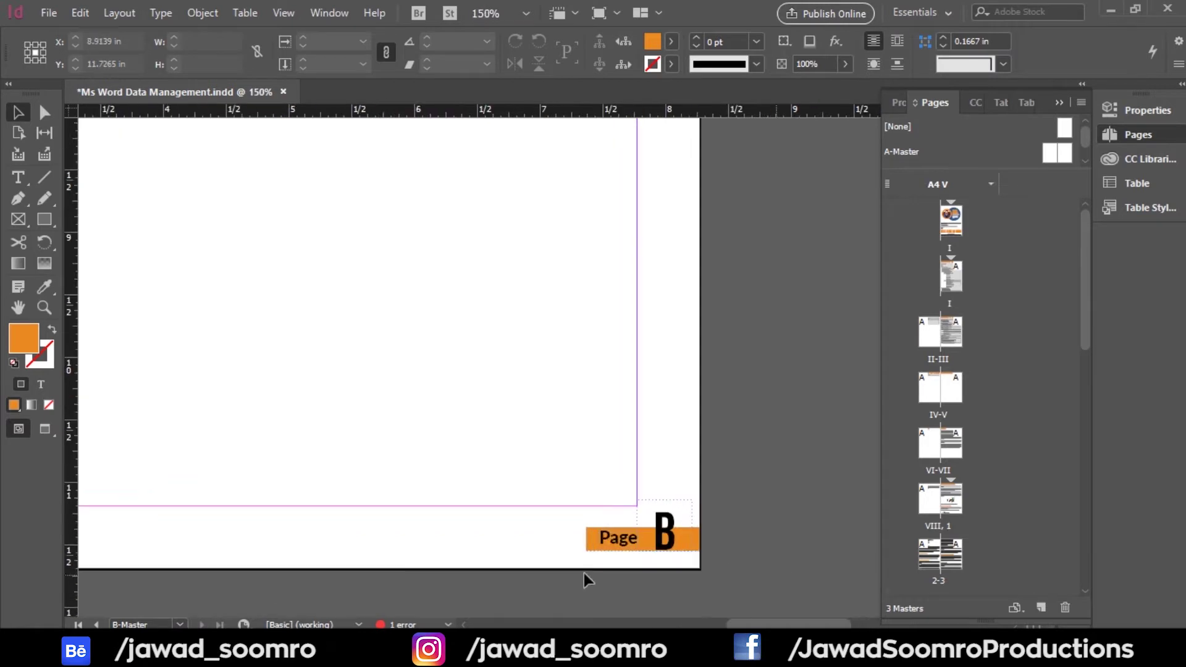
scroll(661, 562, up, 3)
click(736, 516)
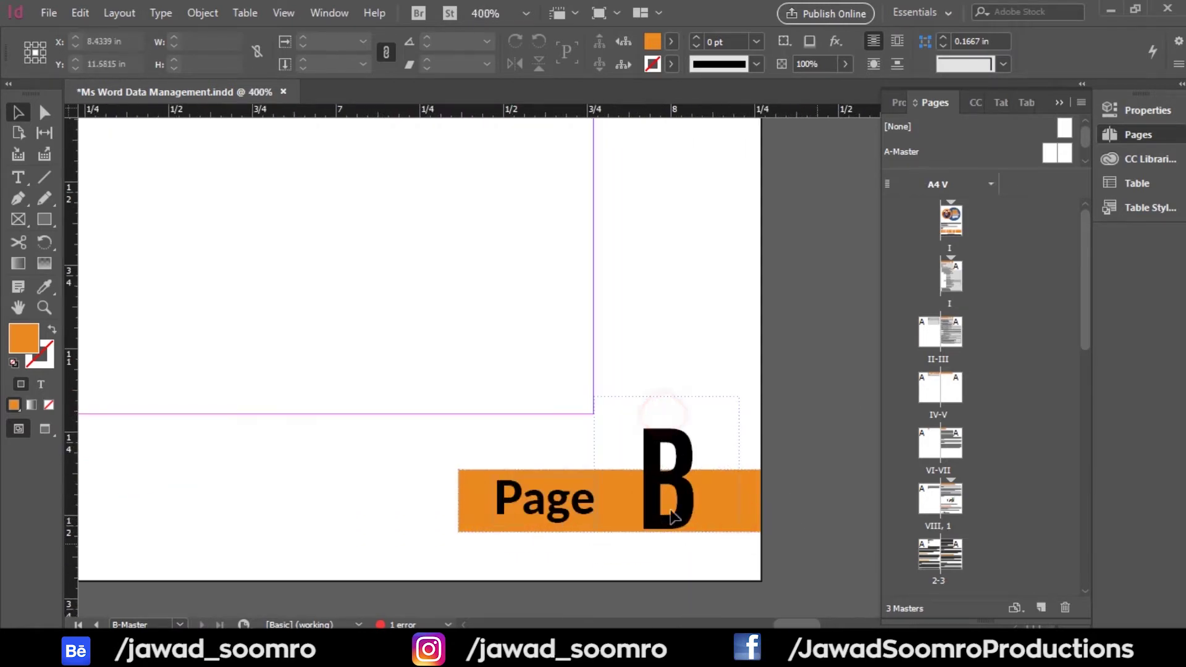
click(527, 443)
scroll(1046, 150, down, 1)
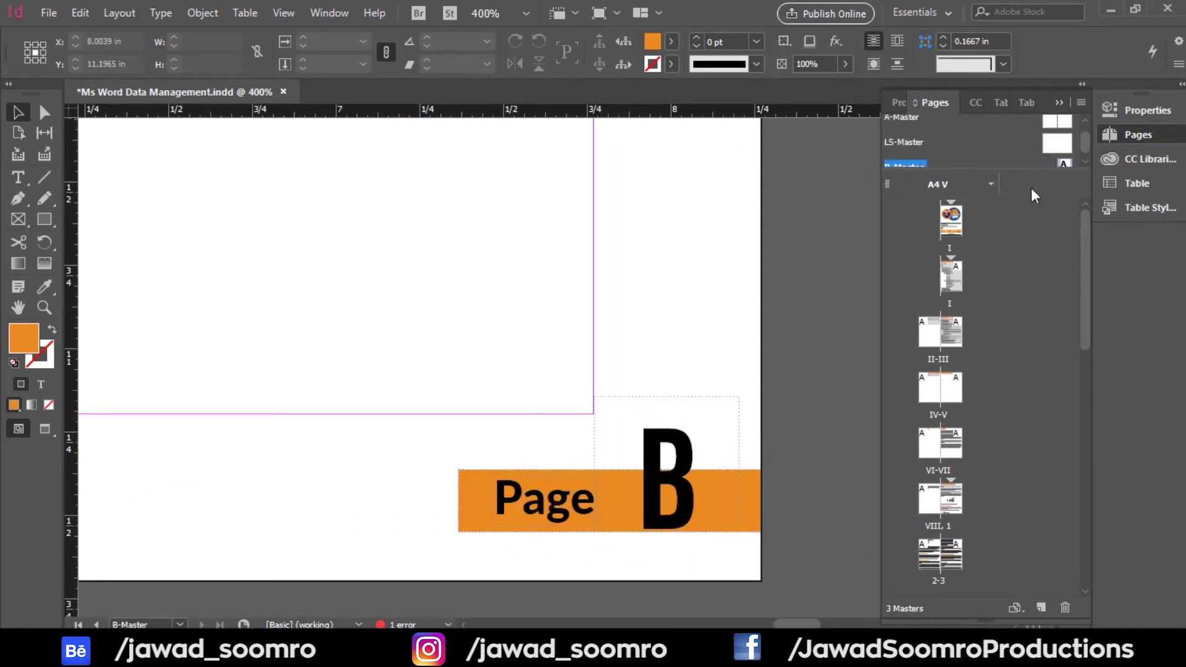
drag(1025, 214, 1025, 233)
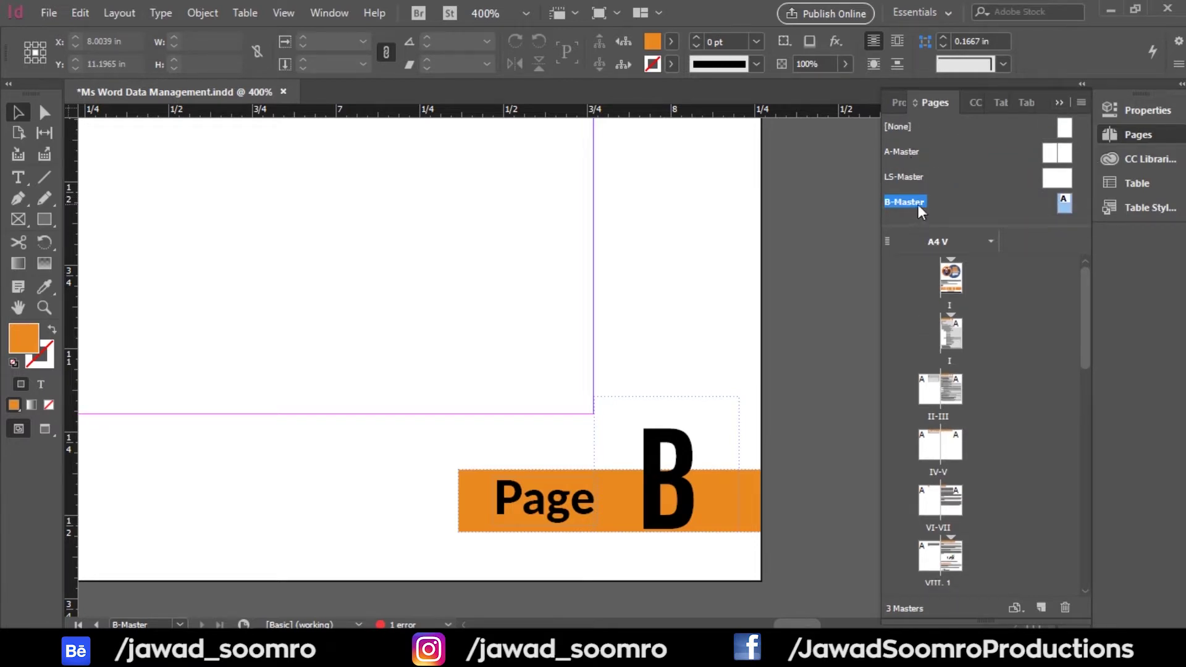
click(686, 255)
right_click(947, 205)
right_click(948, 183)
right_click(961, 155)
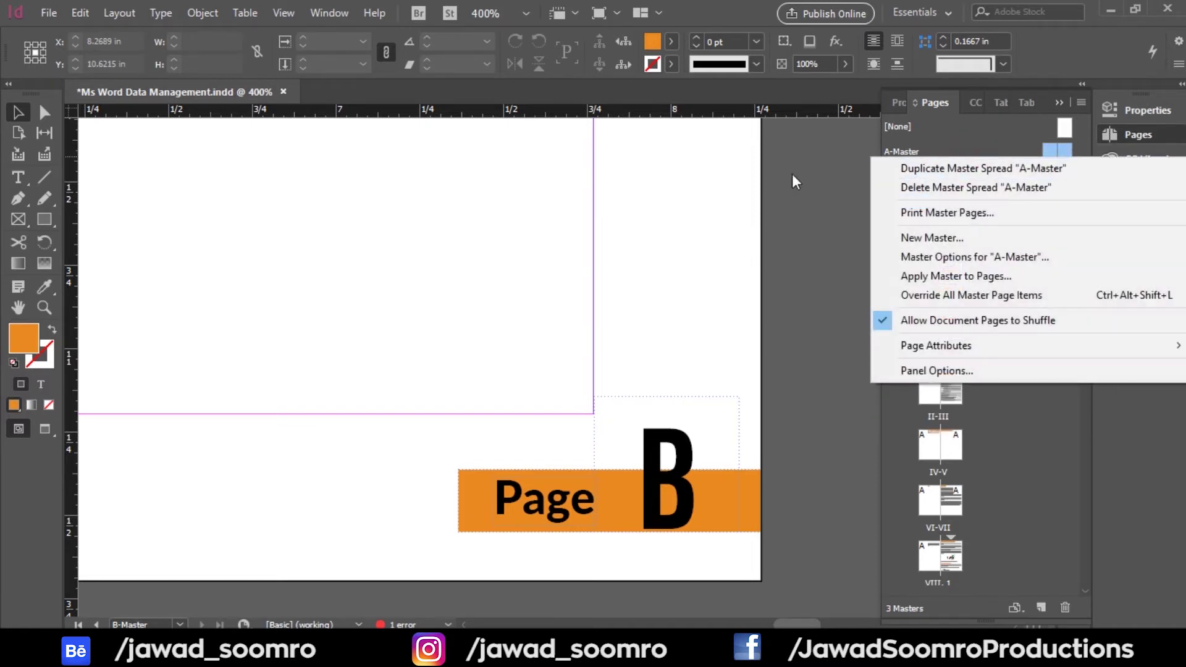
right_click(684, 281)
click(860, 178)
right_click(906, 205)
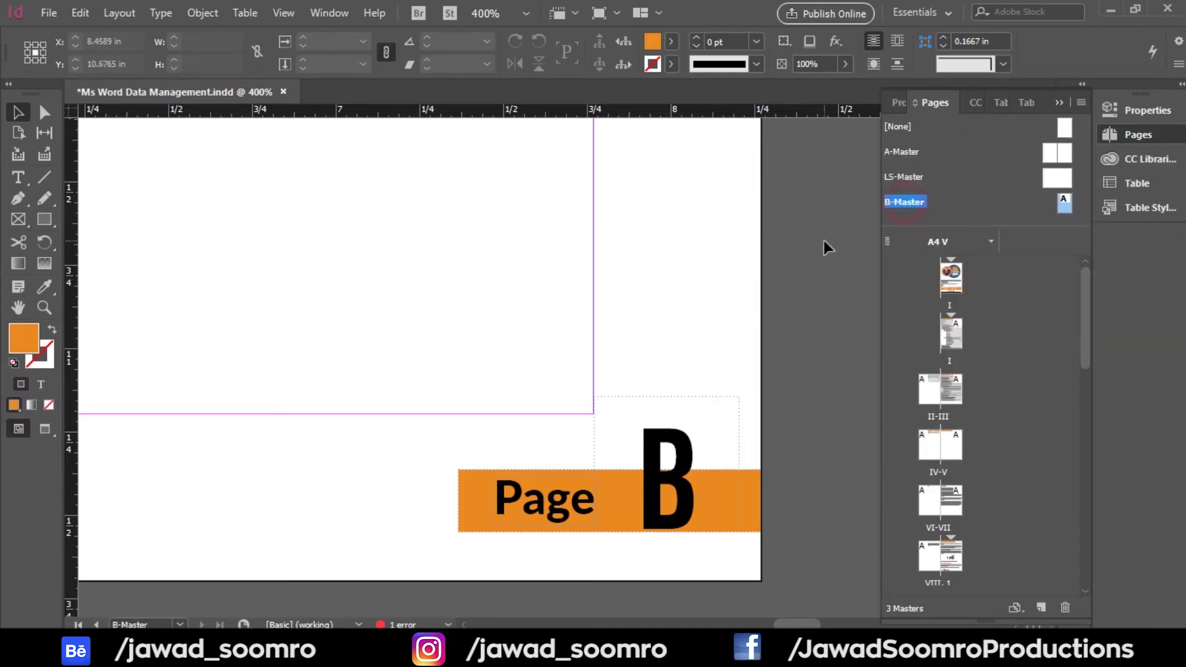
- Switch to Illustrator and copy the expanded orange header shape
scroll(594, 375, down, 3)
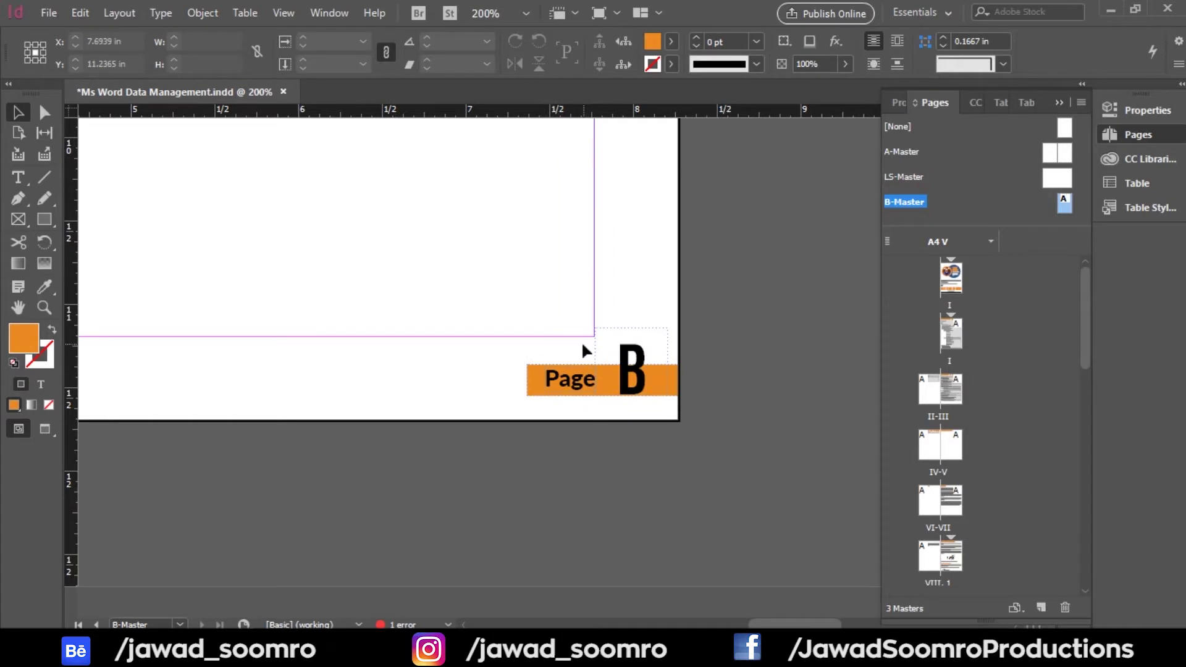
scroll(581, 341, down, 4)
scroll(371, 247, up, 2)
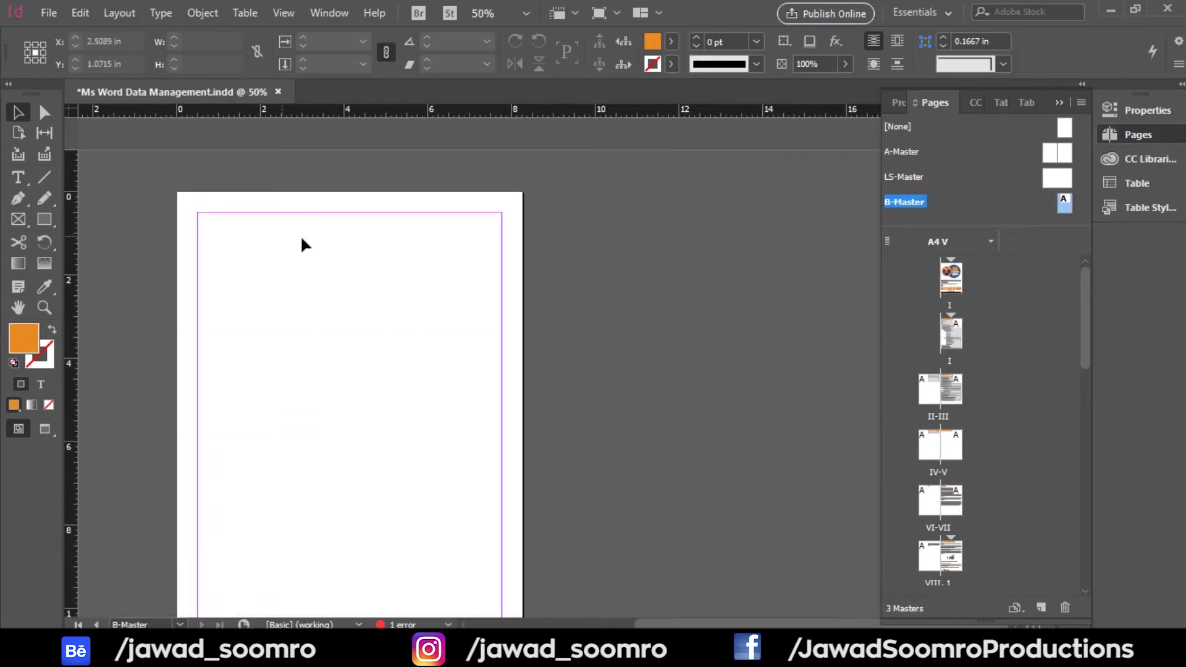
scroll(244, 216, up, 1)
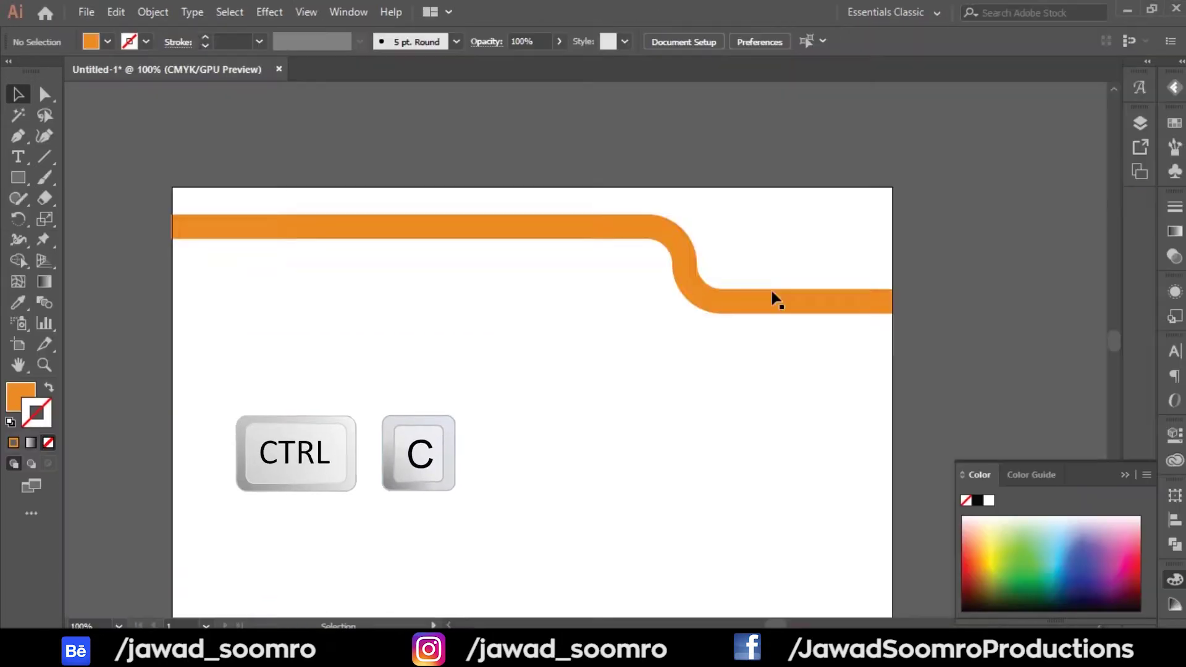
click(631, 257)
click(638, 232)
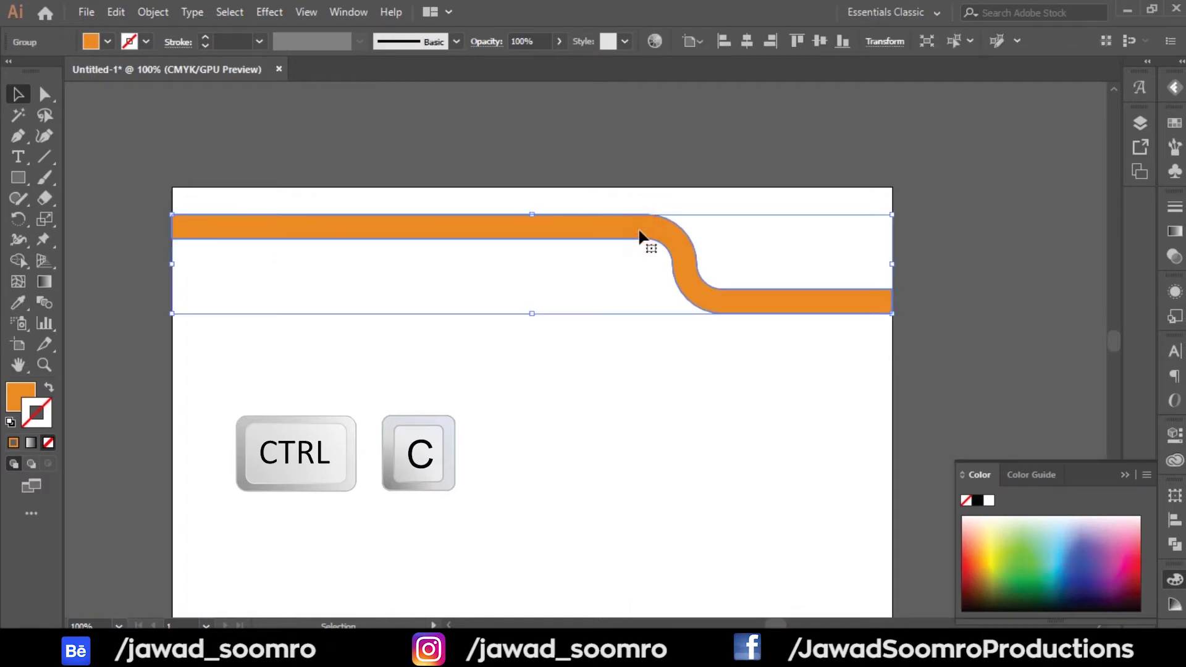
key(ctrl+c)
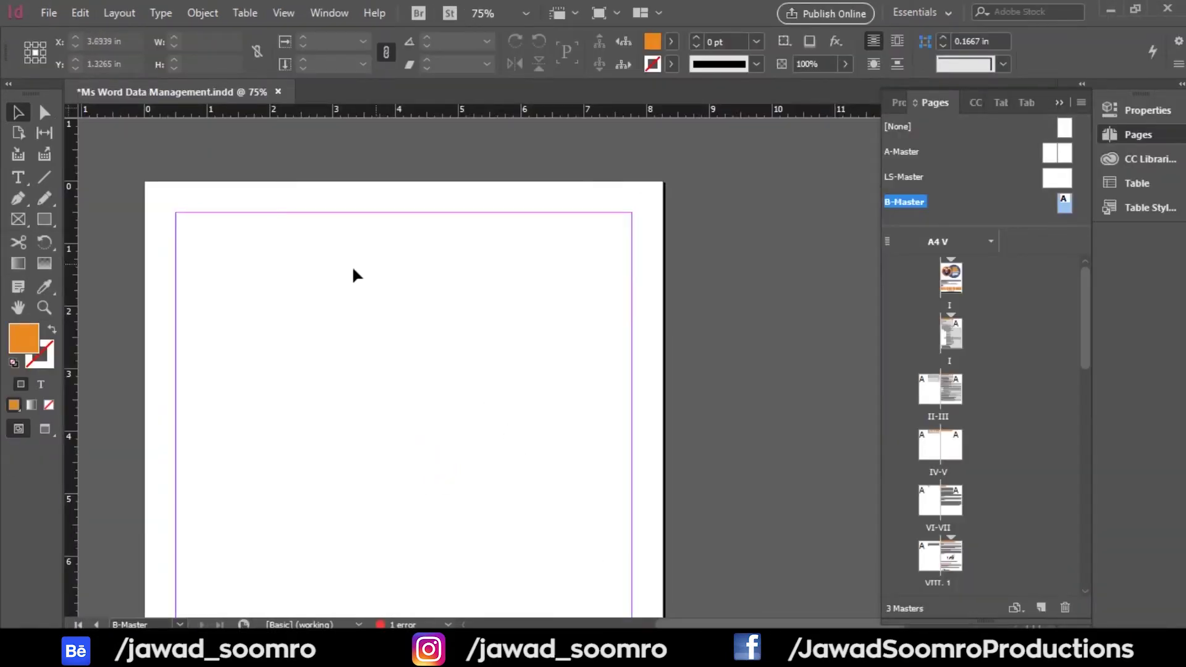
- Paste the orange shape onto B-Master in InDesign and place it across the full page width, with its upper edge on the top margin
key(ctrl+v)
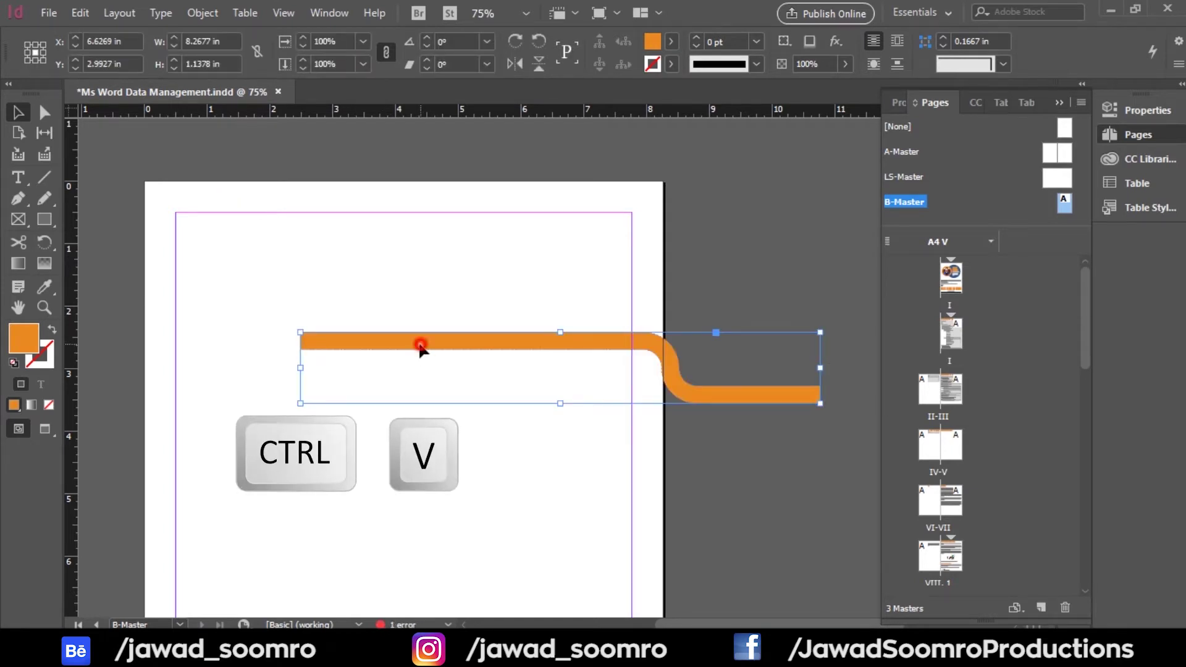
drag(420, 346, 265, 231)
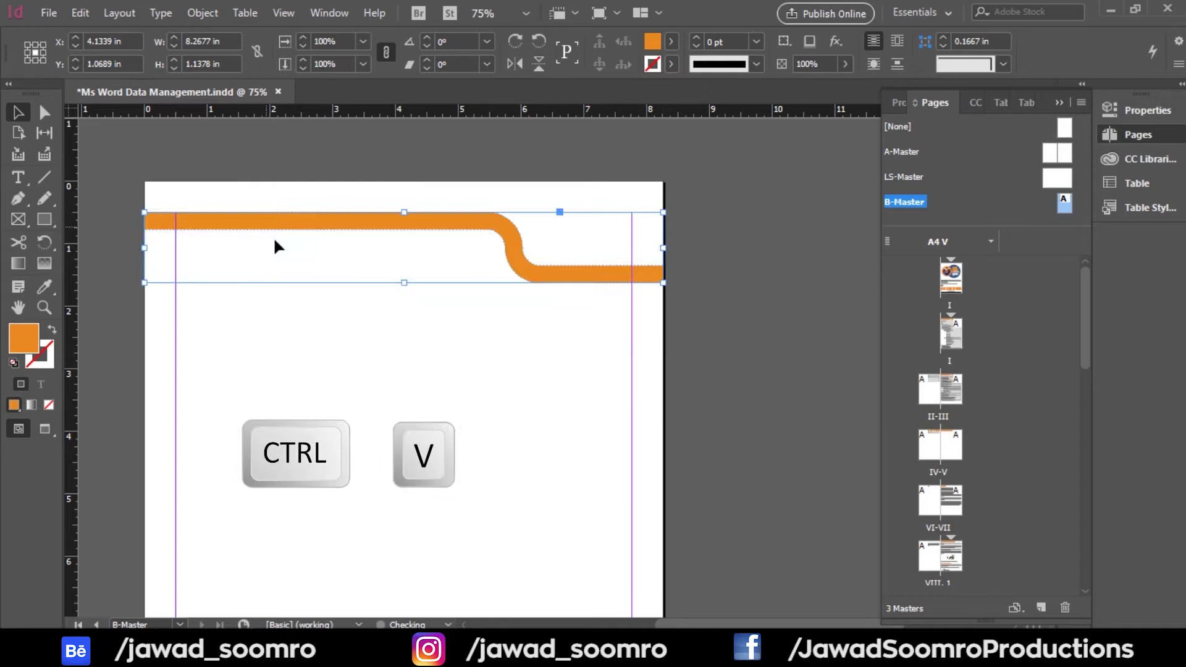
click(384, 369)
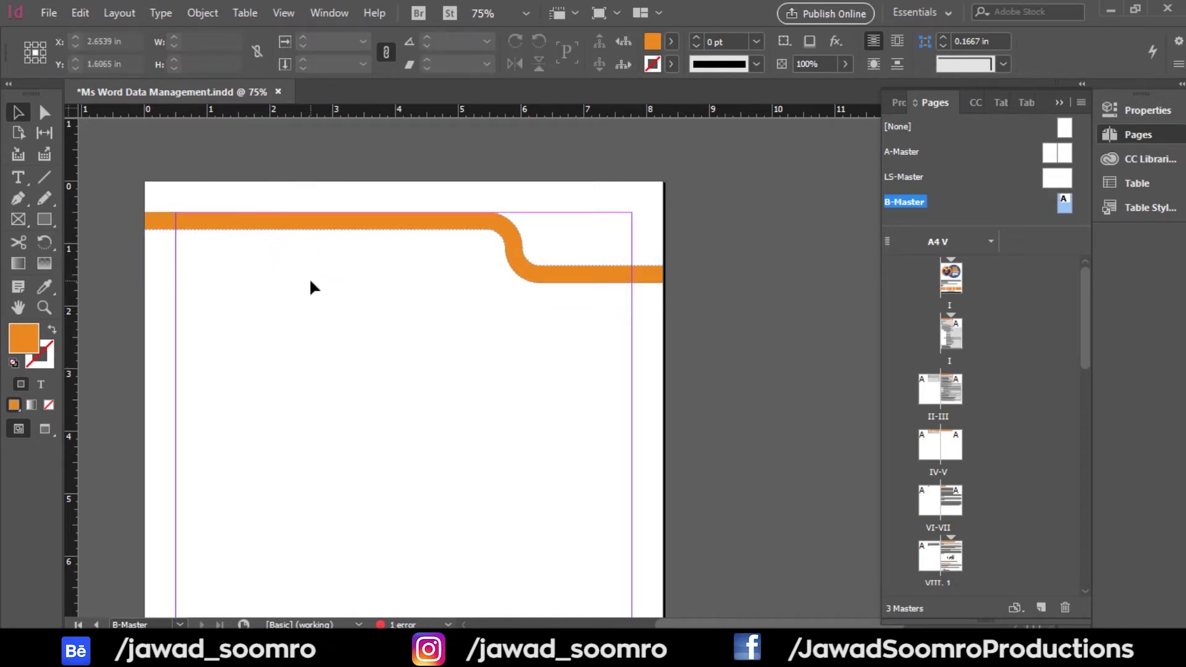
- Save the InDesign document with the updated B-Master
scroll(310, 280, down, 3)
scroll(310, 280, up, 3)
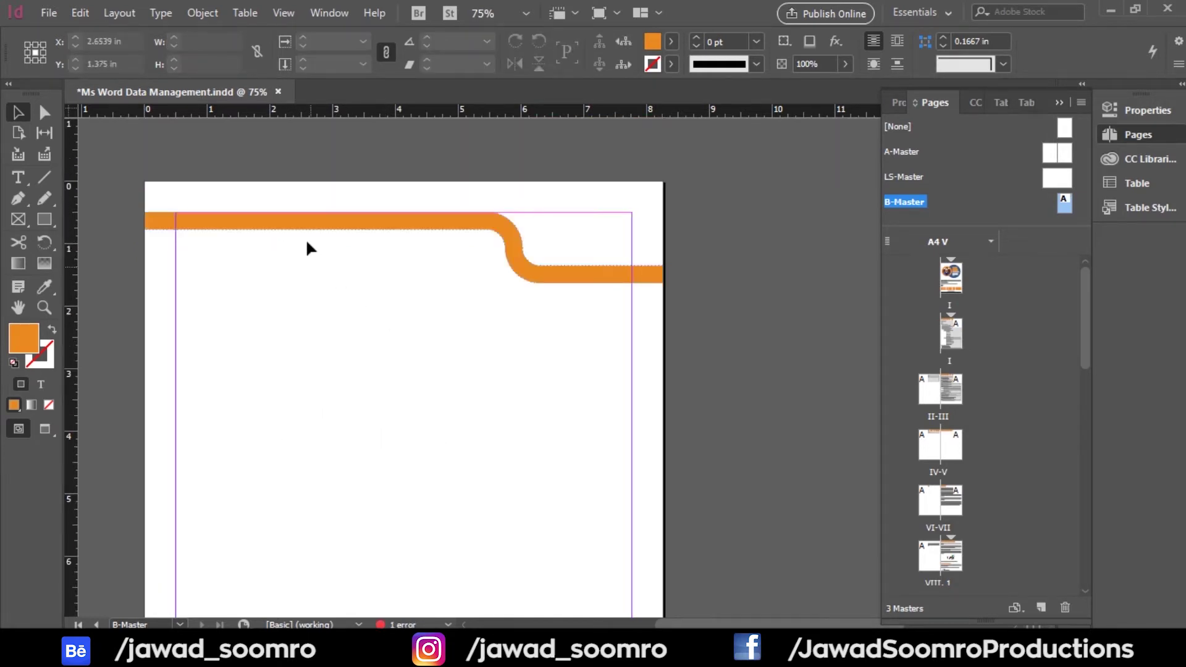
click(52, 14)
click(137, 135)
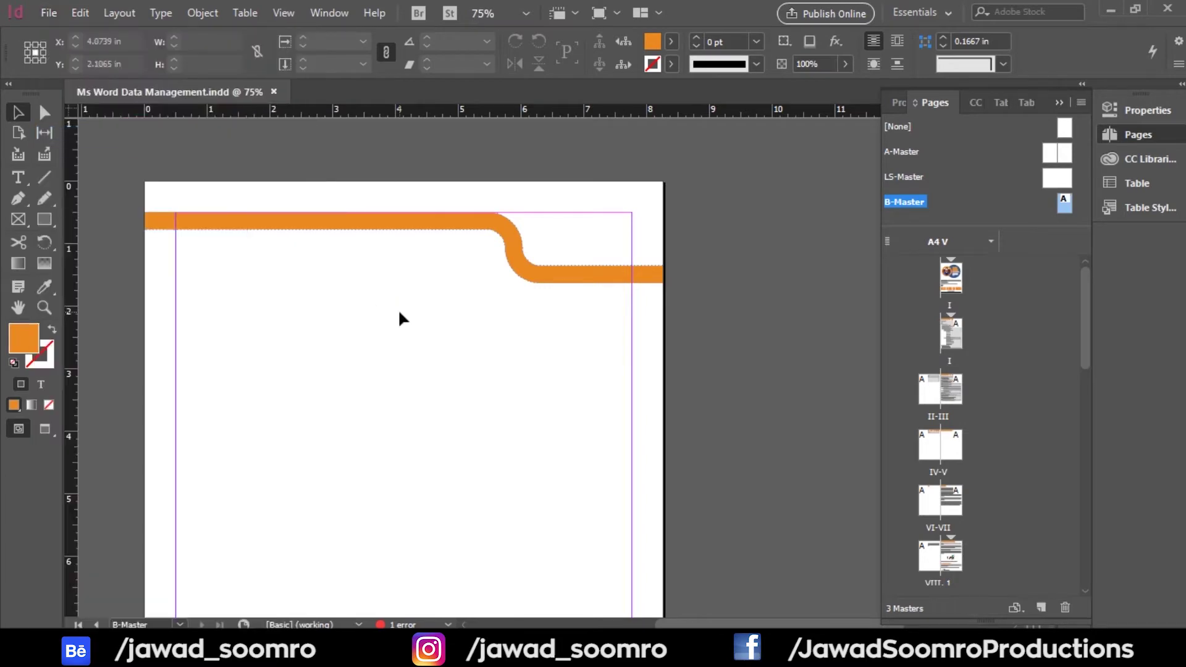
- Go to page 1, the Chapter 1 opening page, and apply B-Master to it
click(954, 390)
double_click(950, 503)
scroll(457, 401, down, 10)
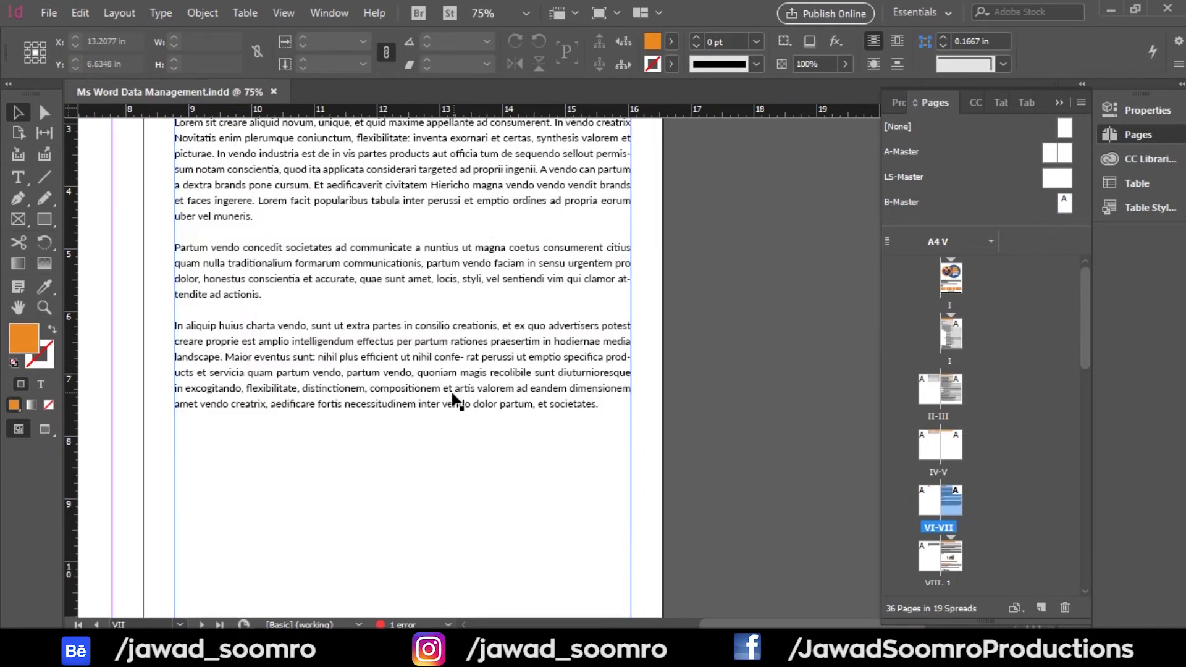
double_click(945, 554)
scroll(1000, 519, down, 1)
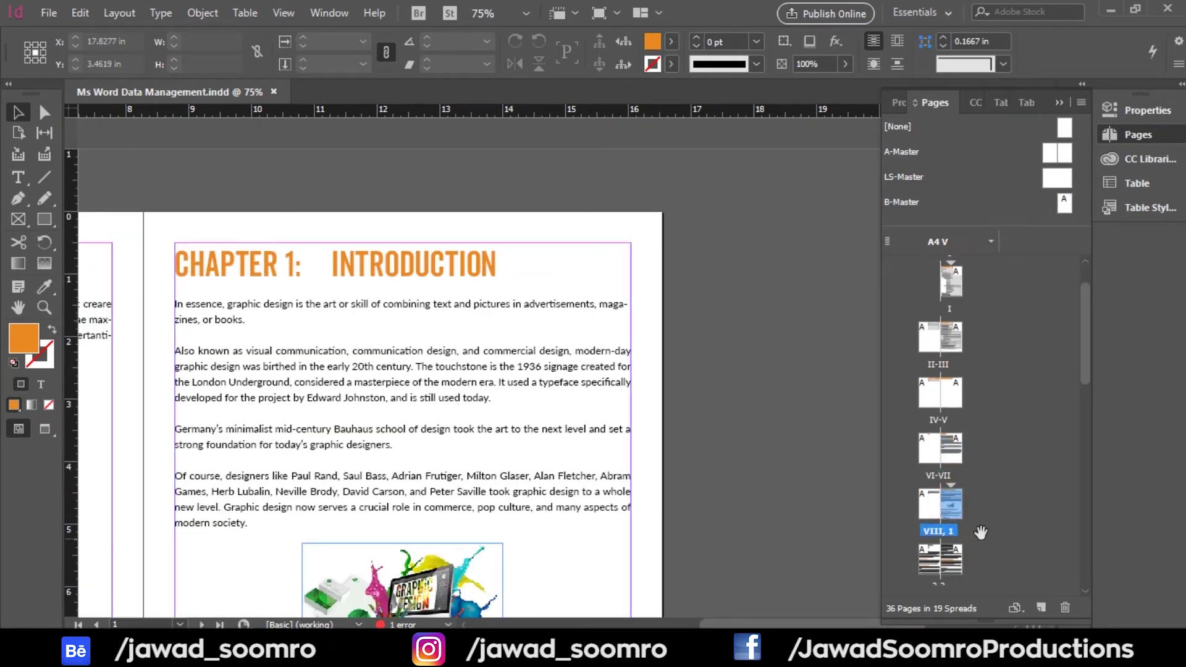
scroll(328, 310, down, 3)
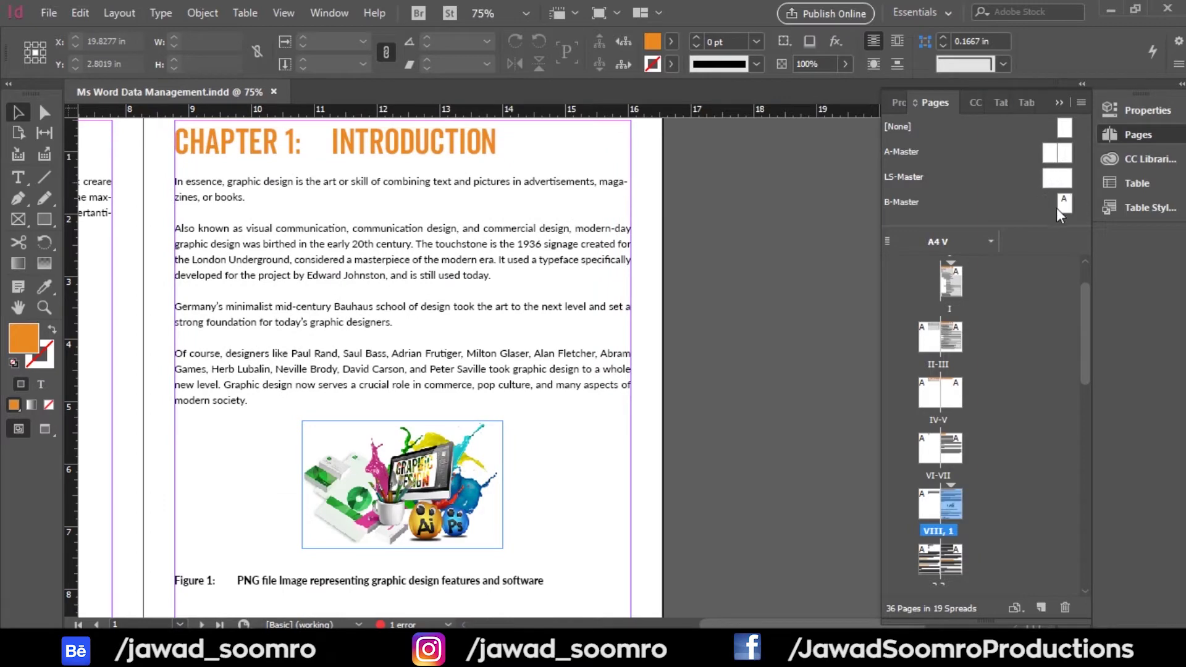
scroll(291, 169, up, 1)
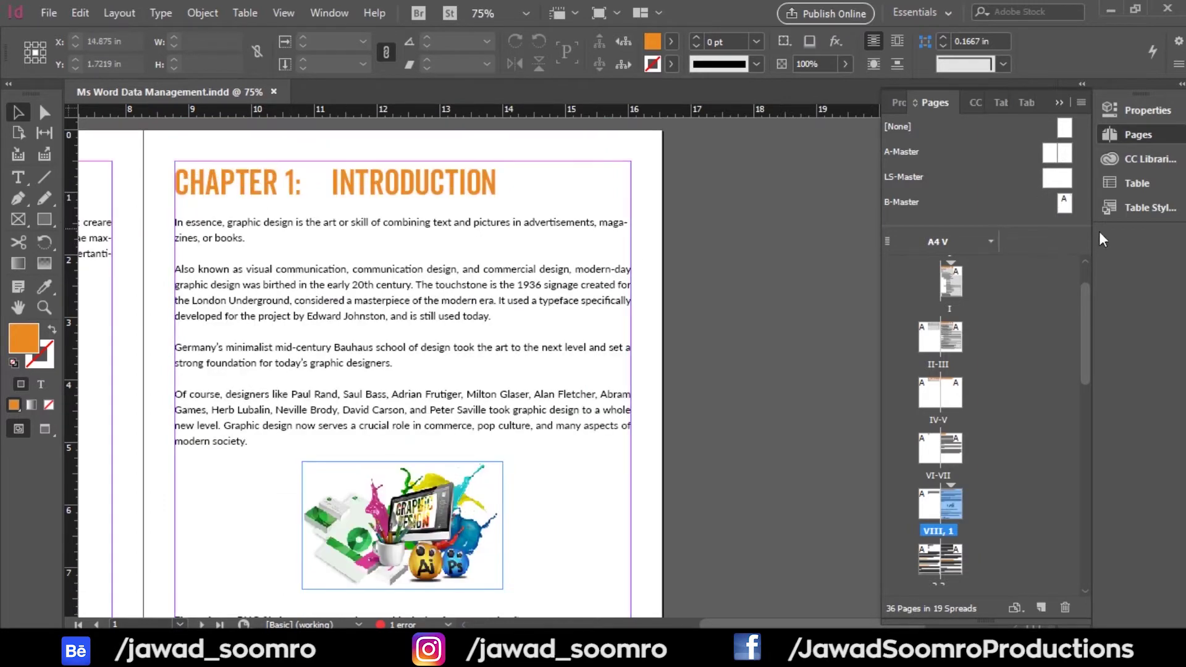
click(1066, 205)
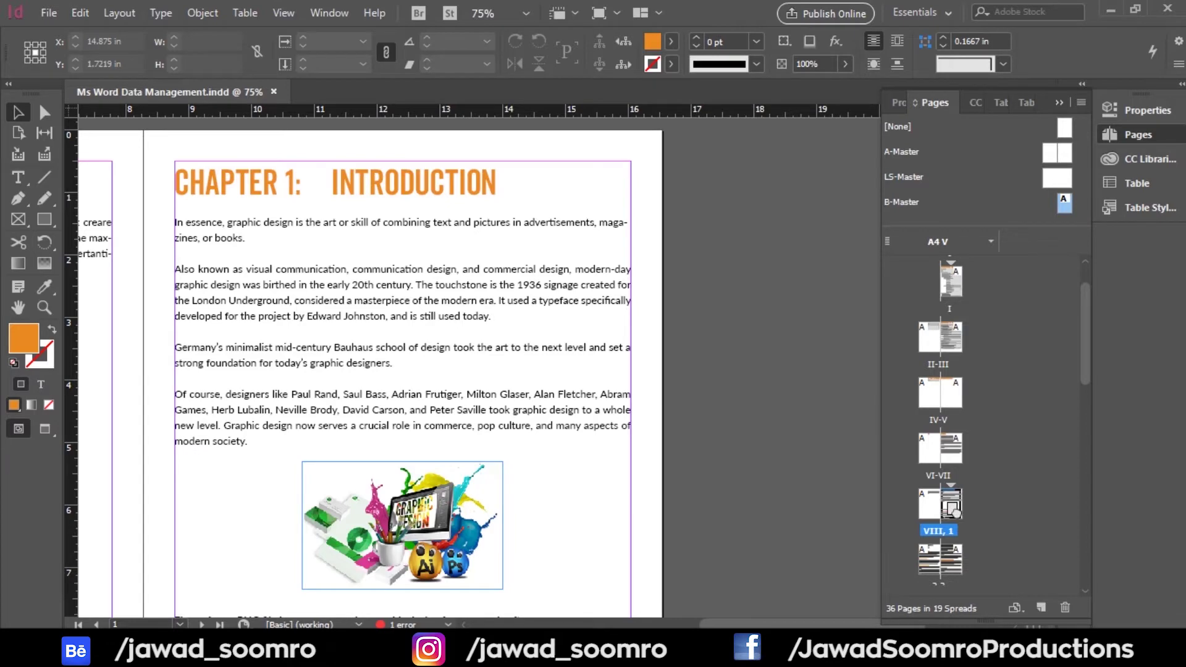
drag(950, 507, 951, 508)
- Examine how the master's footer and orange header sit against page 1's text, and try to select the header directly on the page
scroll(410, 278, down, 5)
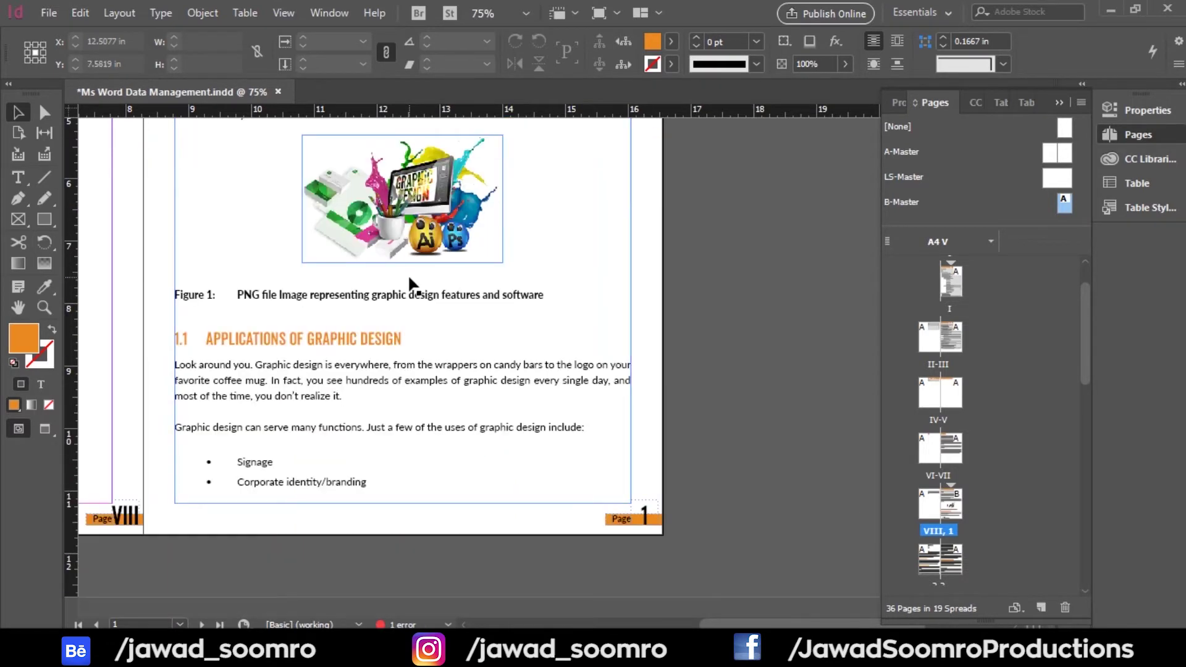
scroll(411, 286, down, 2)
scroll(188, 389, up, 5)
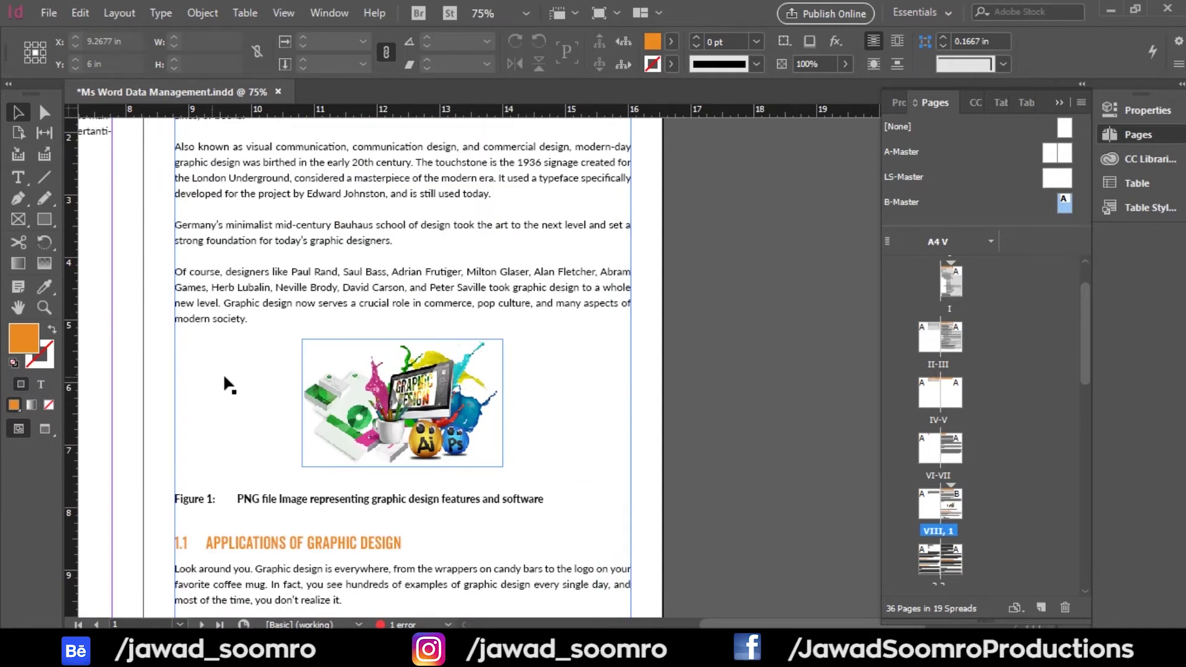
scroll(223, 373, up, 5)
click(595, 205)
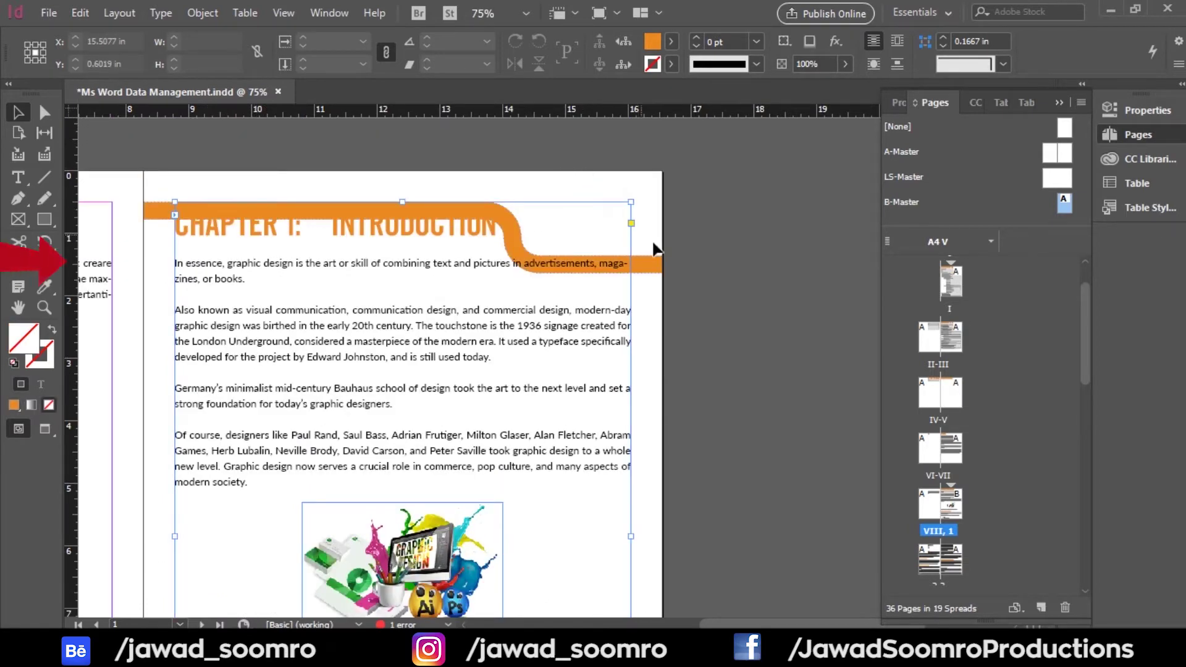
click(658, 262)
scroll(657, 265, up, 4)
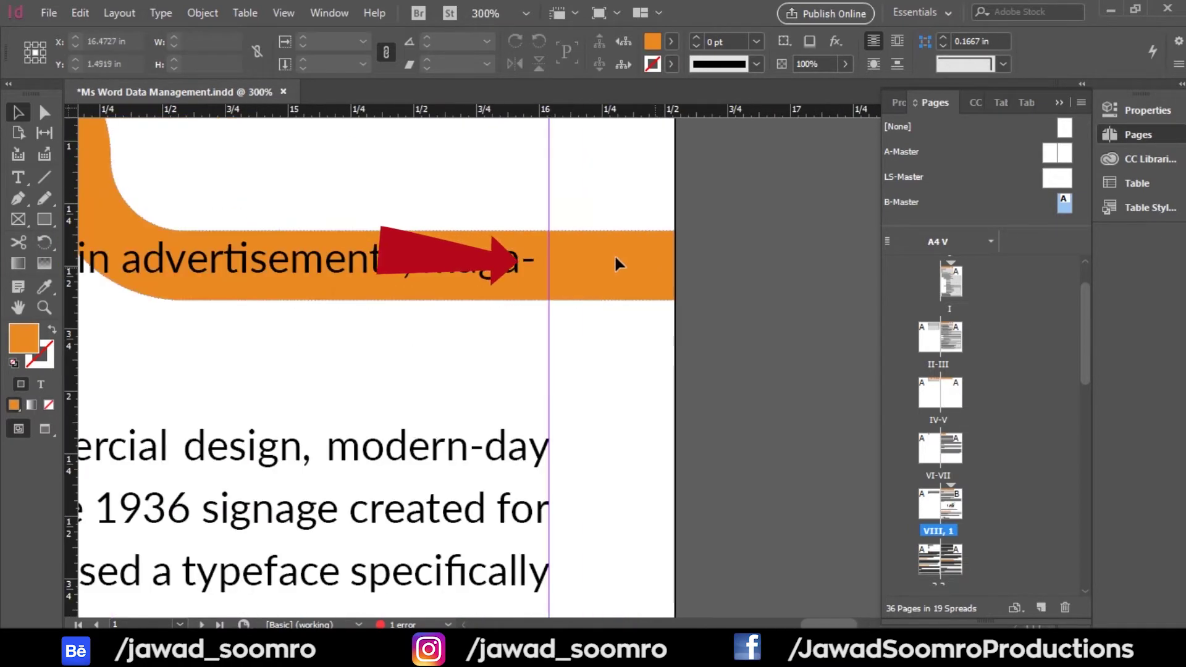
click(613, 244)
click(647, 208)
click(626, 316)
click(619, 252)
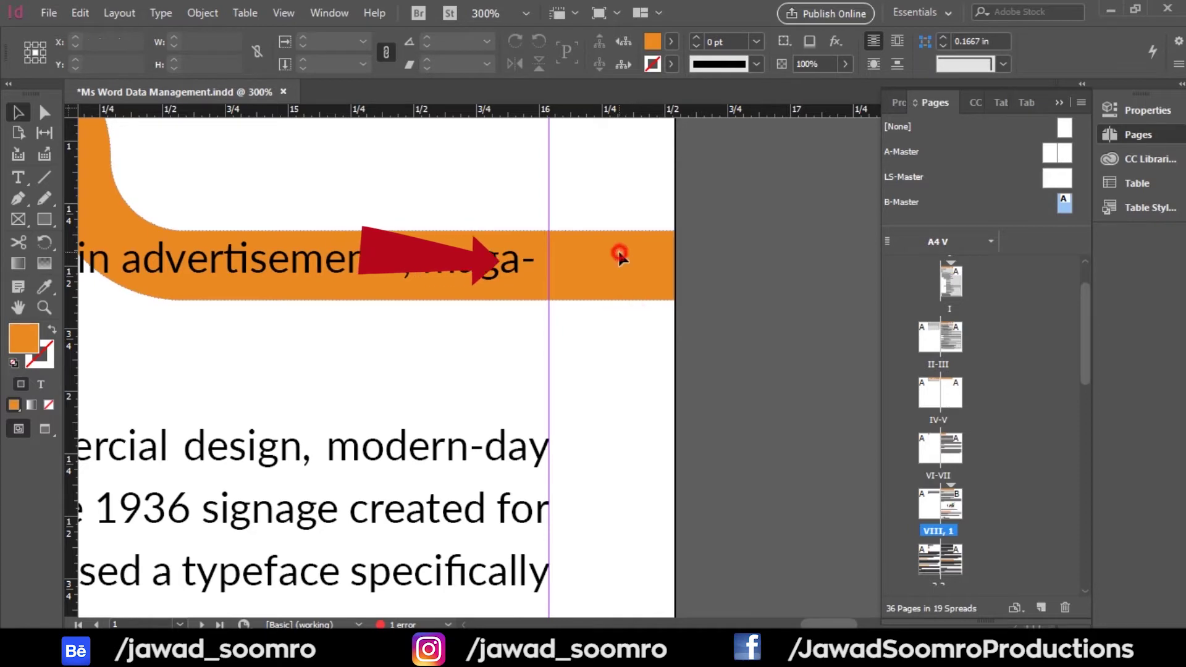
scroll(620, 254, down, 5)
scroll(619, 249, down, 3)
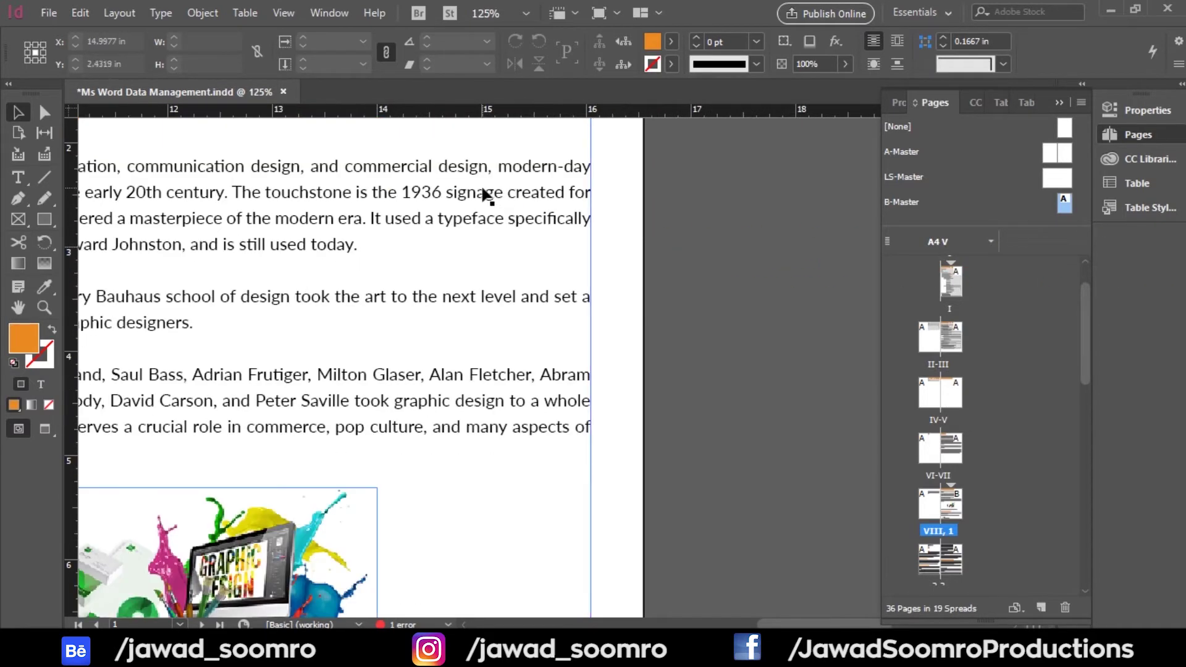
scroll(485, 195, up, 2)
scroll(484, 188, down, 3)
scroll(322, 278, down, 1)
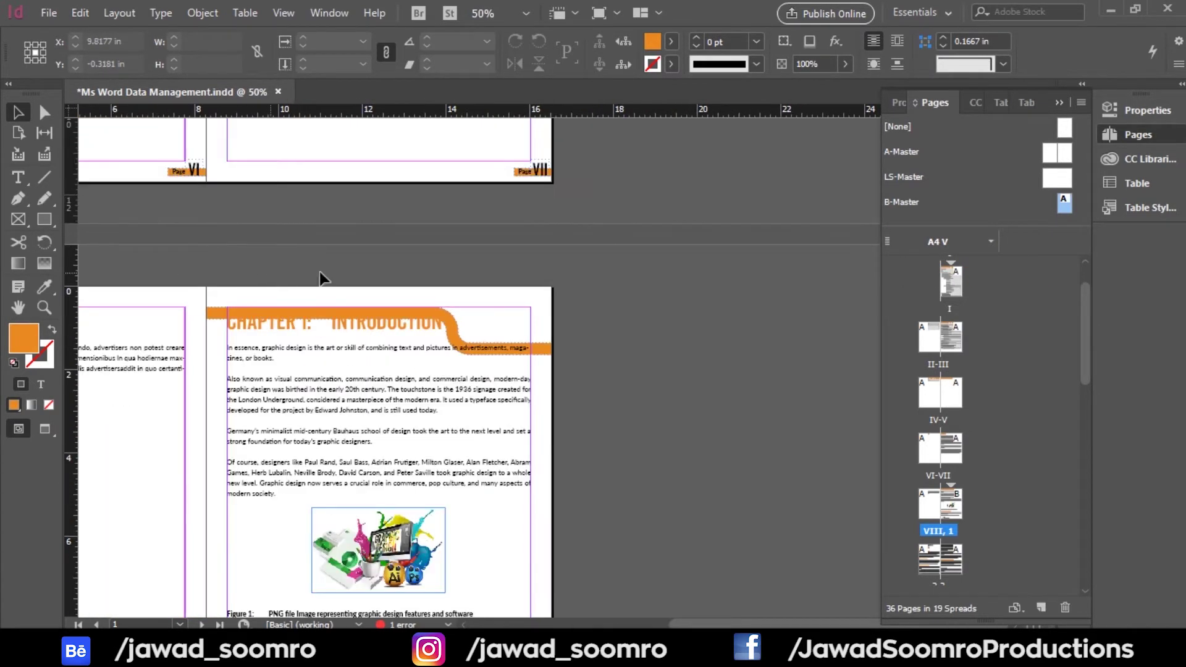
scroll(536, 280, up, 1)
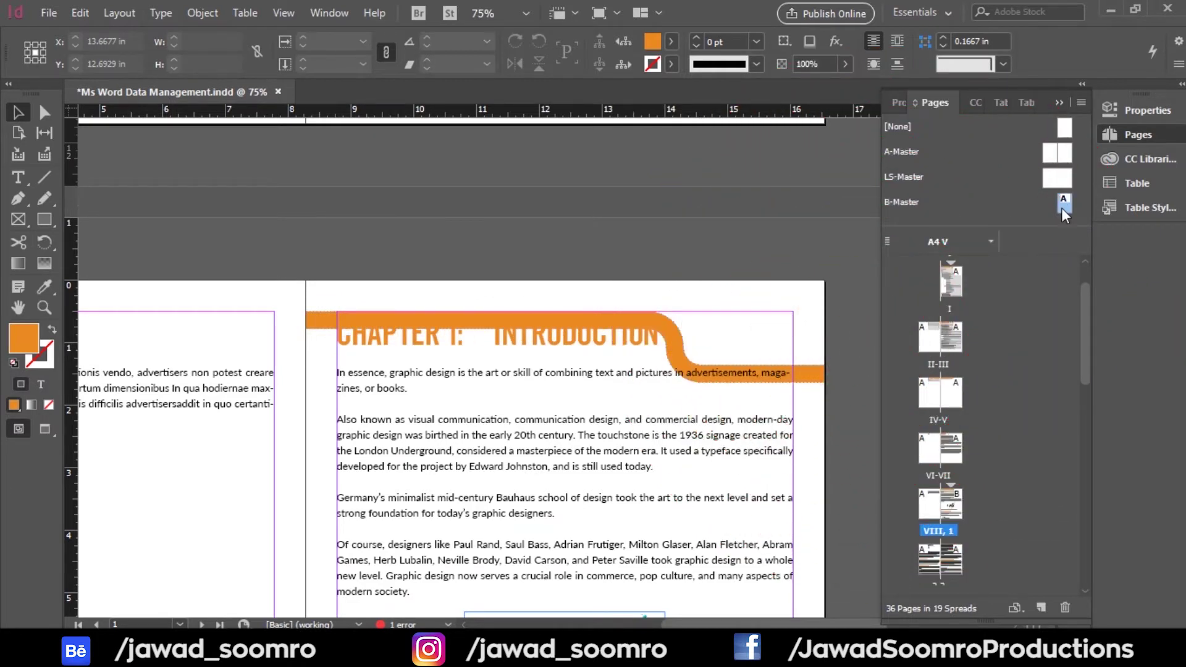
- Open B-Master and move the orange header shape straight up to a Y position of about 0.76 in
double_click(1063, 206)
click(479, 249)
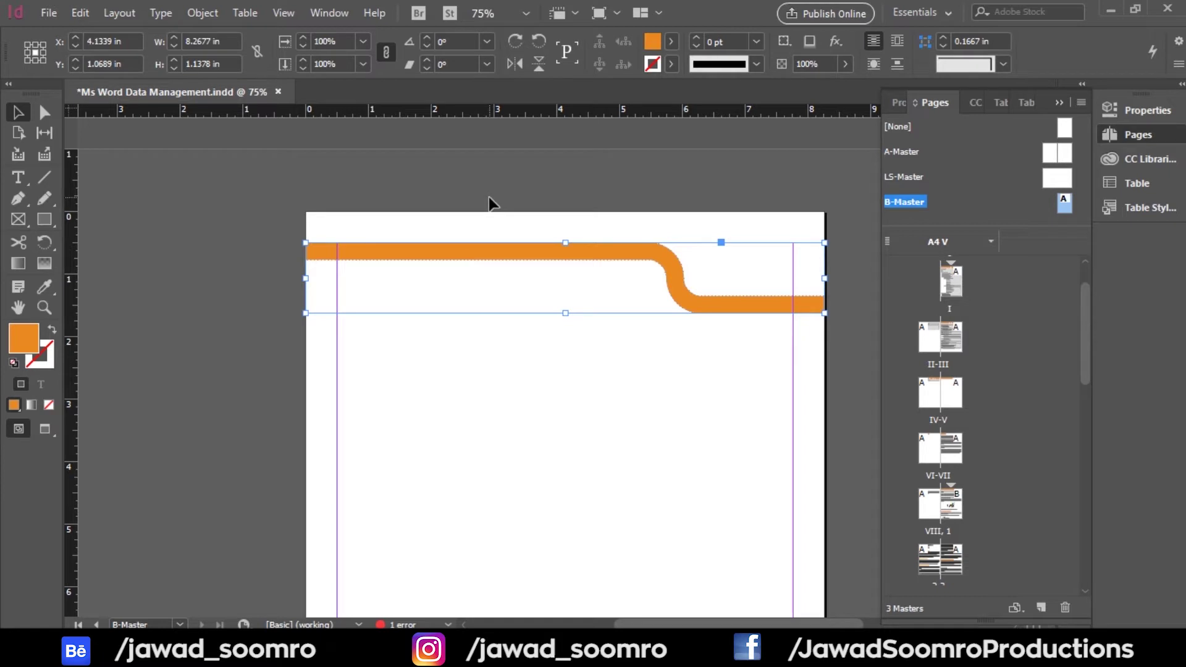
drag(490, 258, 490, 238)
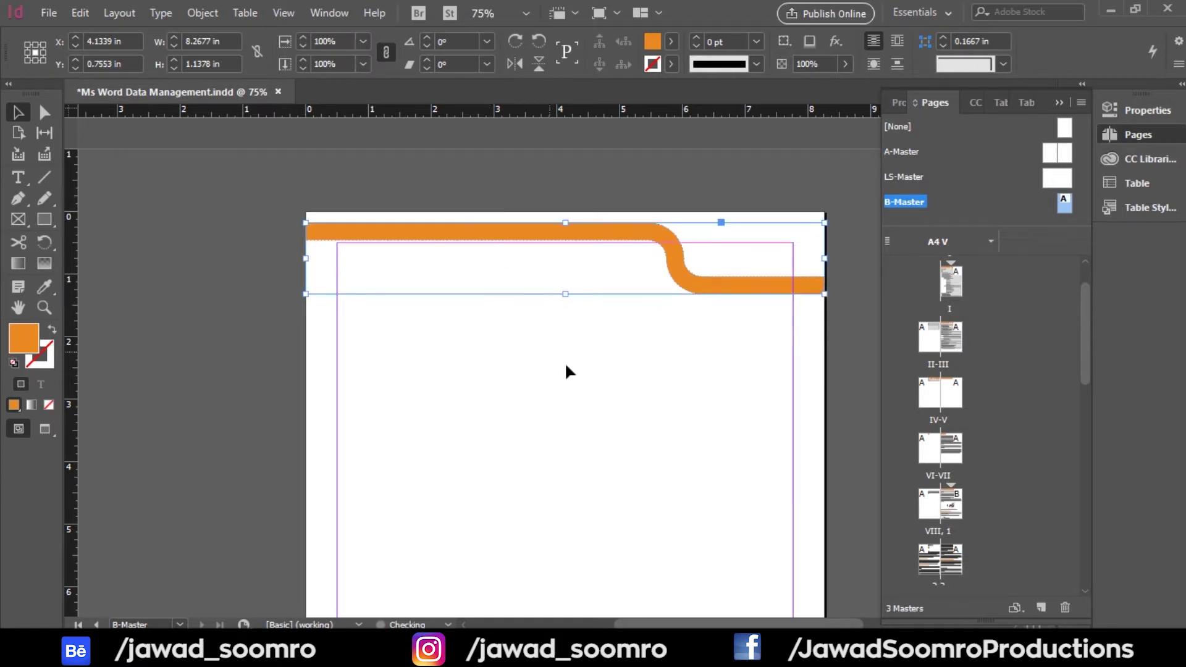
- Open page 1 and inspect the spacing between the raised orange header and the chapter heading up close
scroll(995, 530, down, 1)
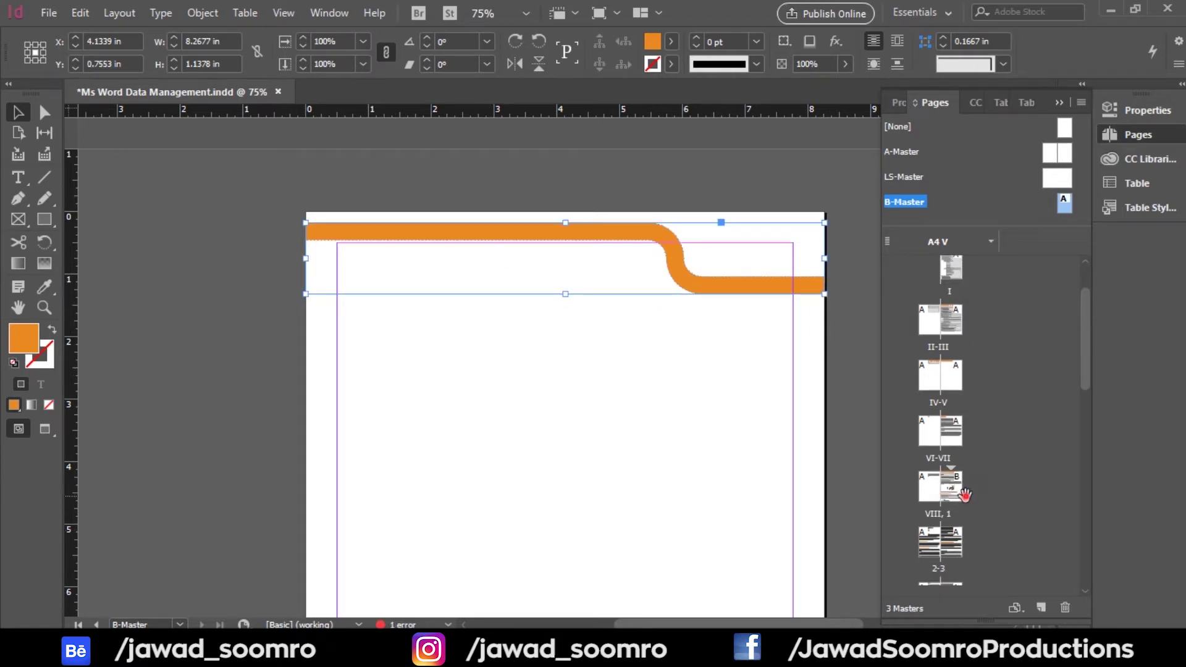
click(960, 497)
double_click(957, 498)
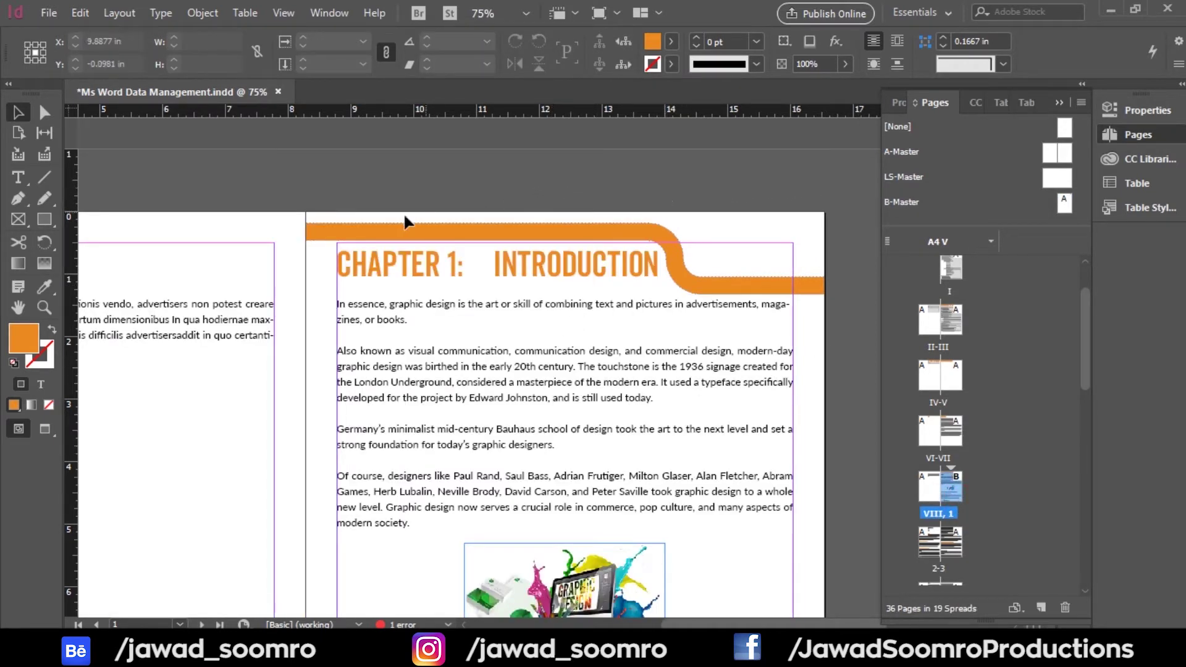
scroll(384, 214, up, 3)
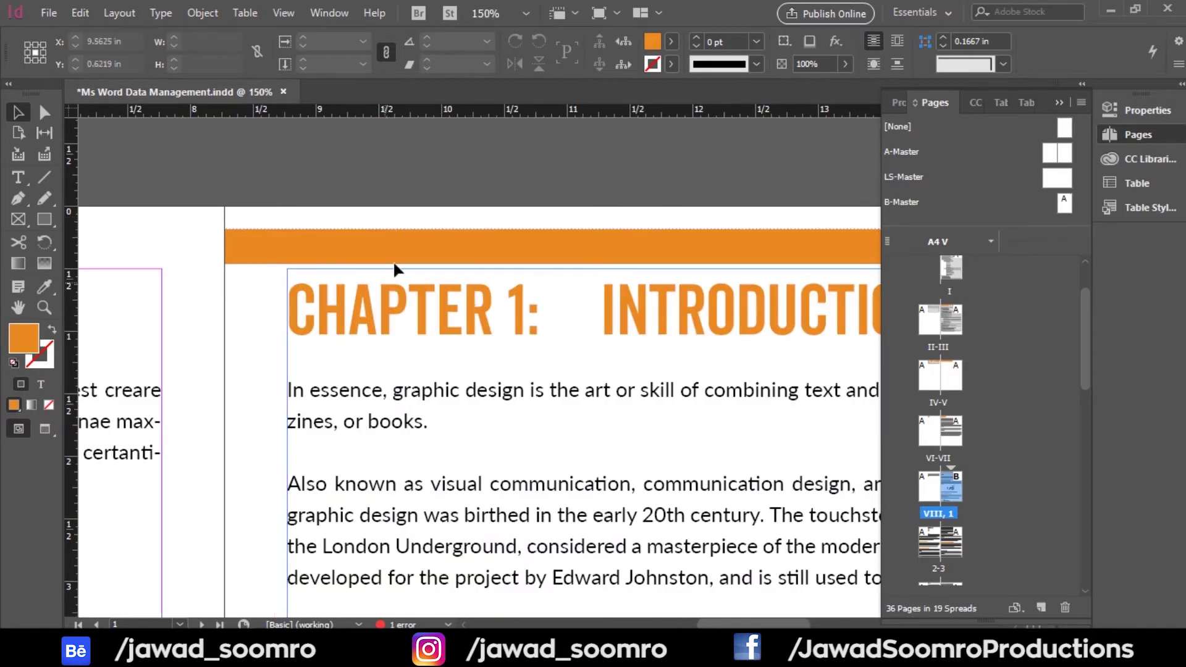
drag(733, 210, 634, 236)
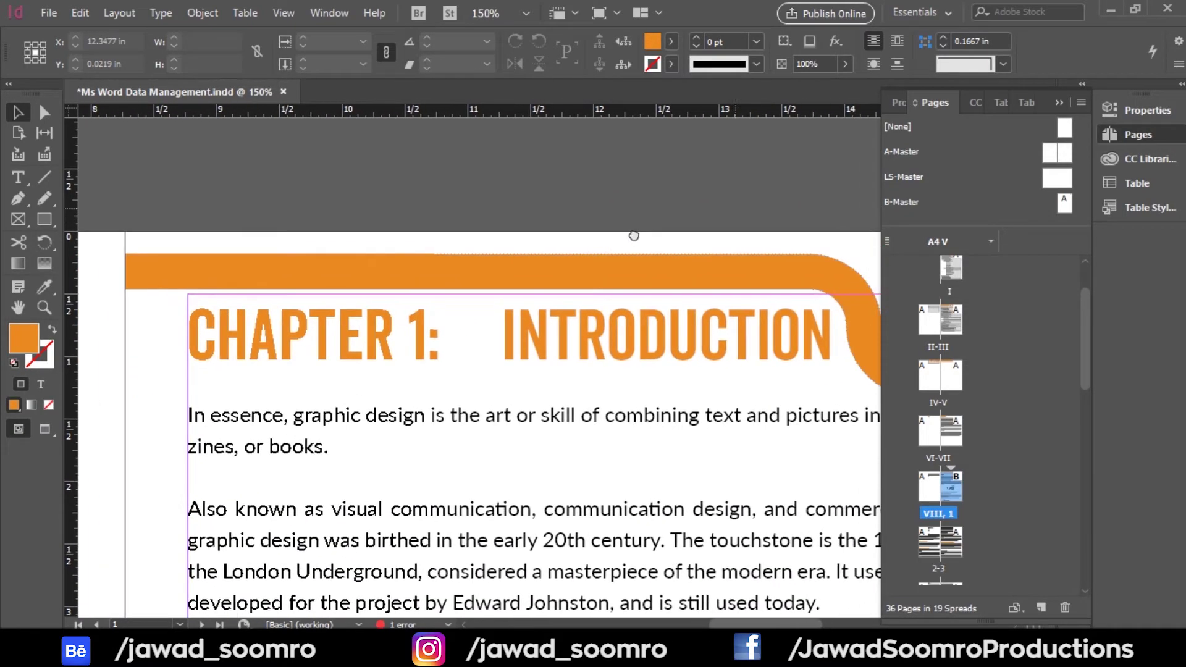
- Lower the header shape on B-Master to a Y position of about 0.79 in, aligning its straight band's lower edge with the top margin
right_click(1065, 204)
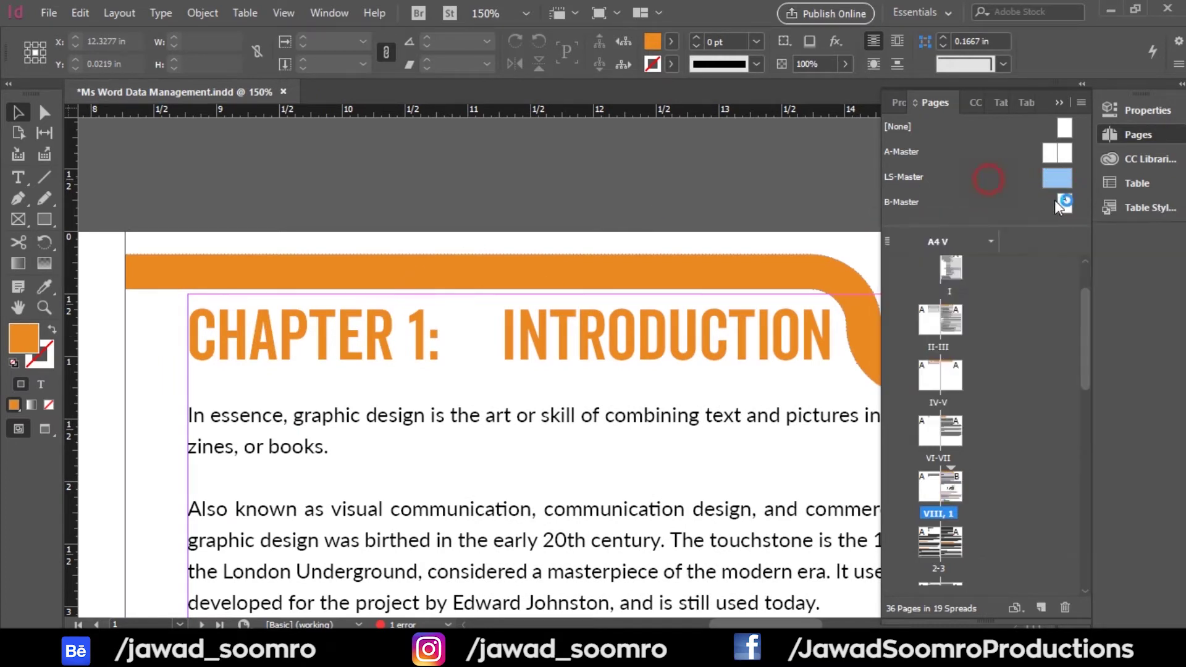
double_click(1059, 204)
click(378, 273)
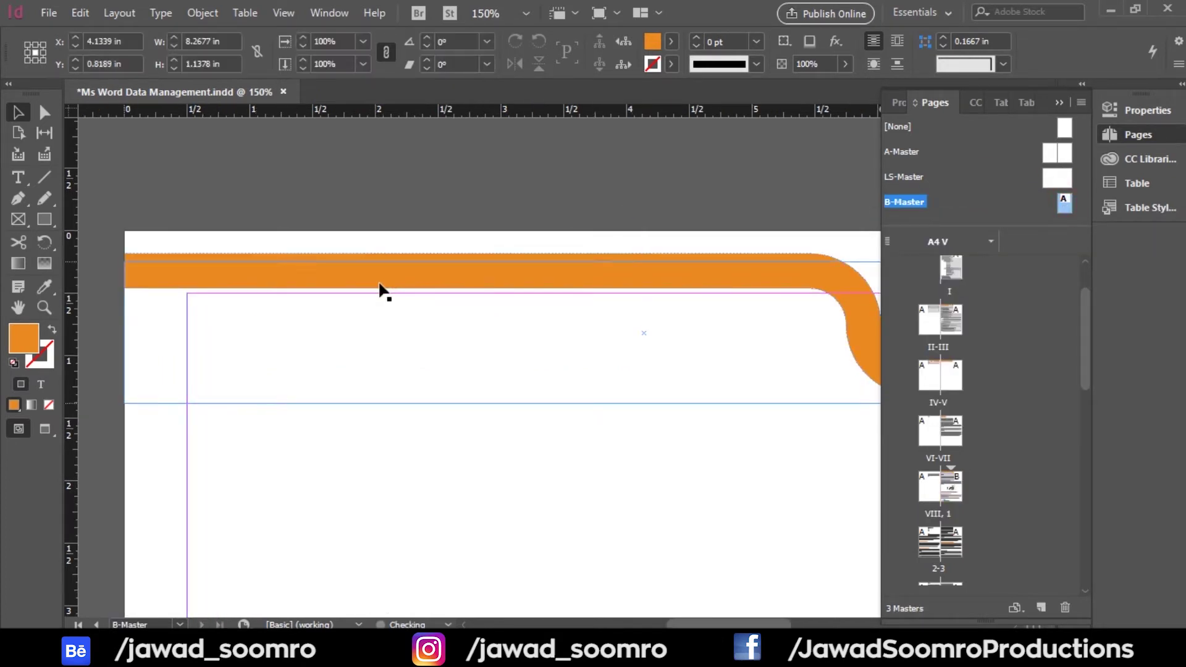
scroll(202, 253, up, 4)
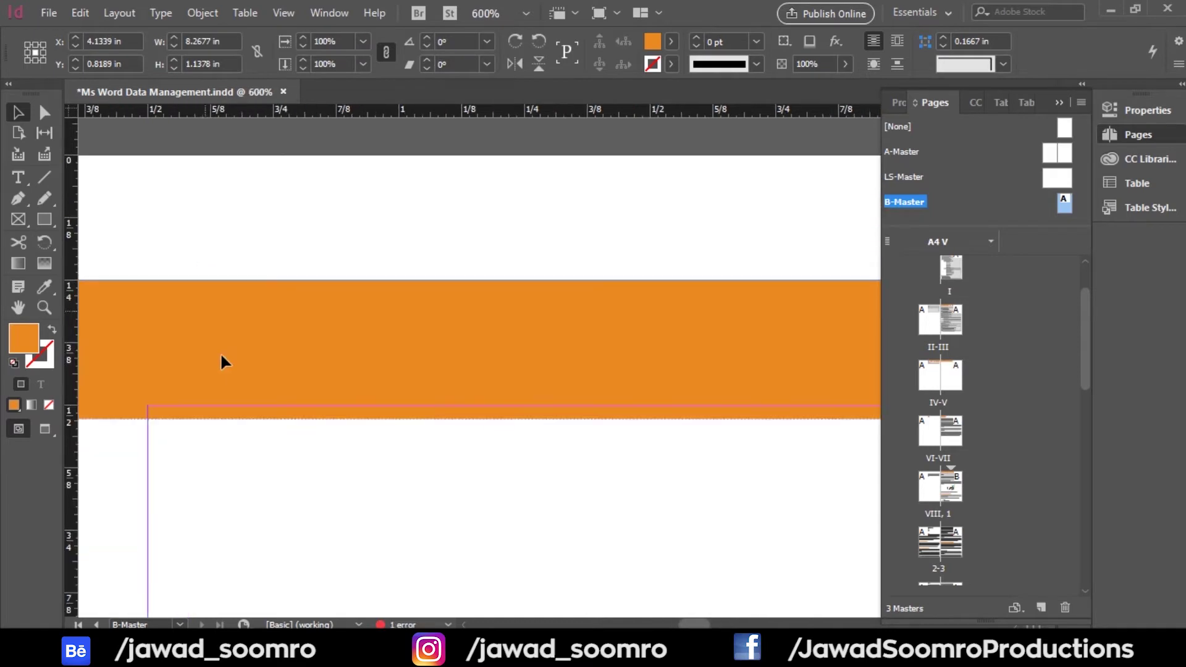
drag(221, 356, 272, 336)
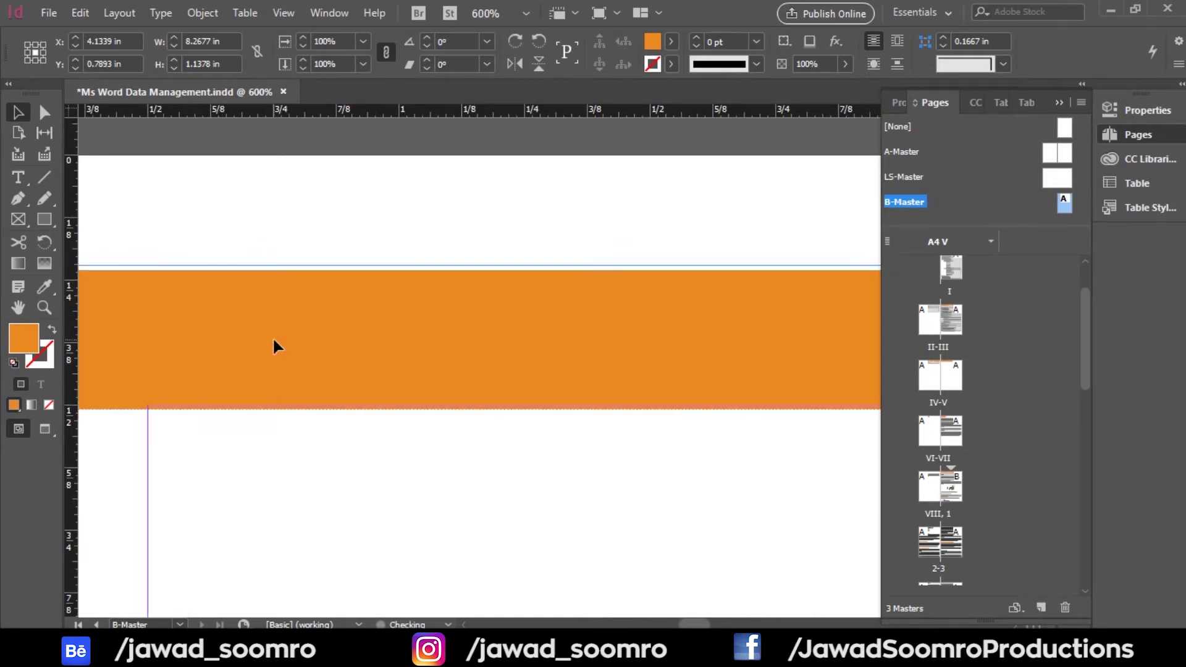
- Return to page 1 and check the adjusted header's position above the chapter heading
scroll(470, 364, down, 2)
scroll(473, 365, down, 3)
click(657, 241)
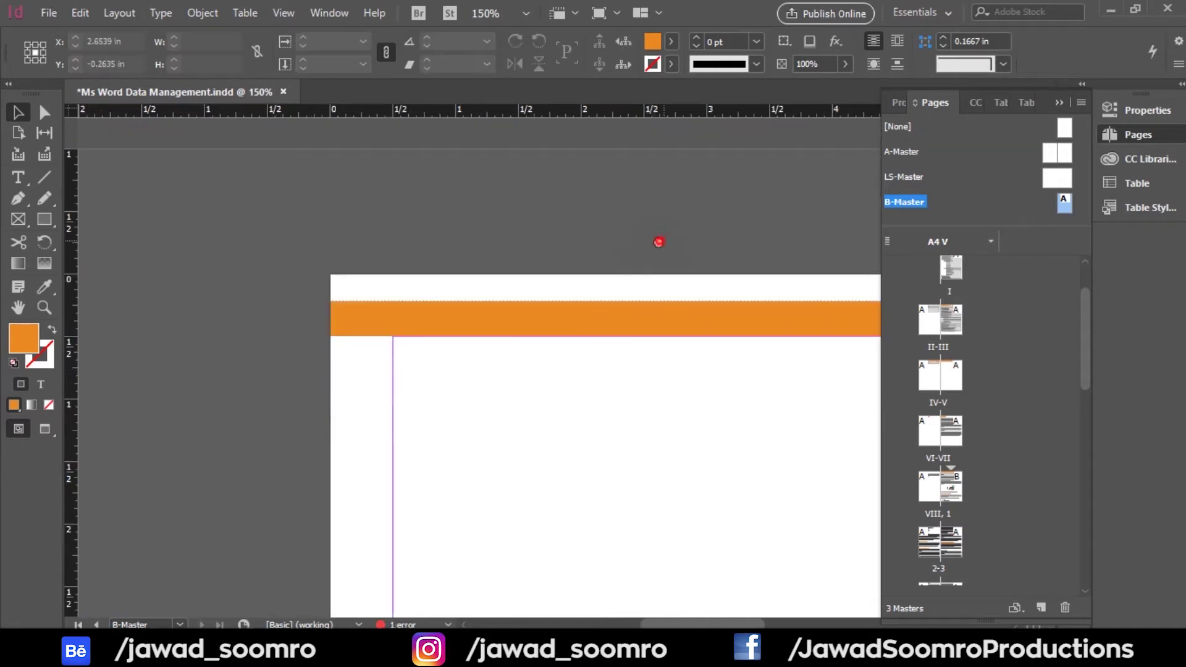
drag(659, 241, 570, 223)
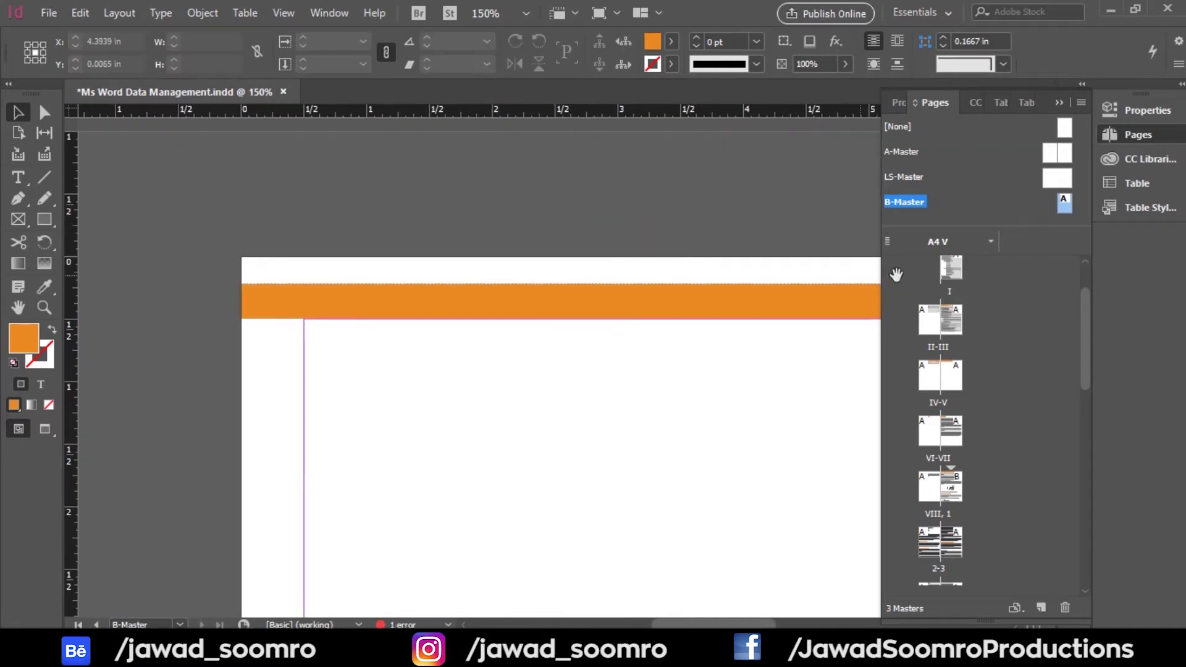
double_click(951, 491)
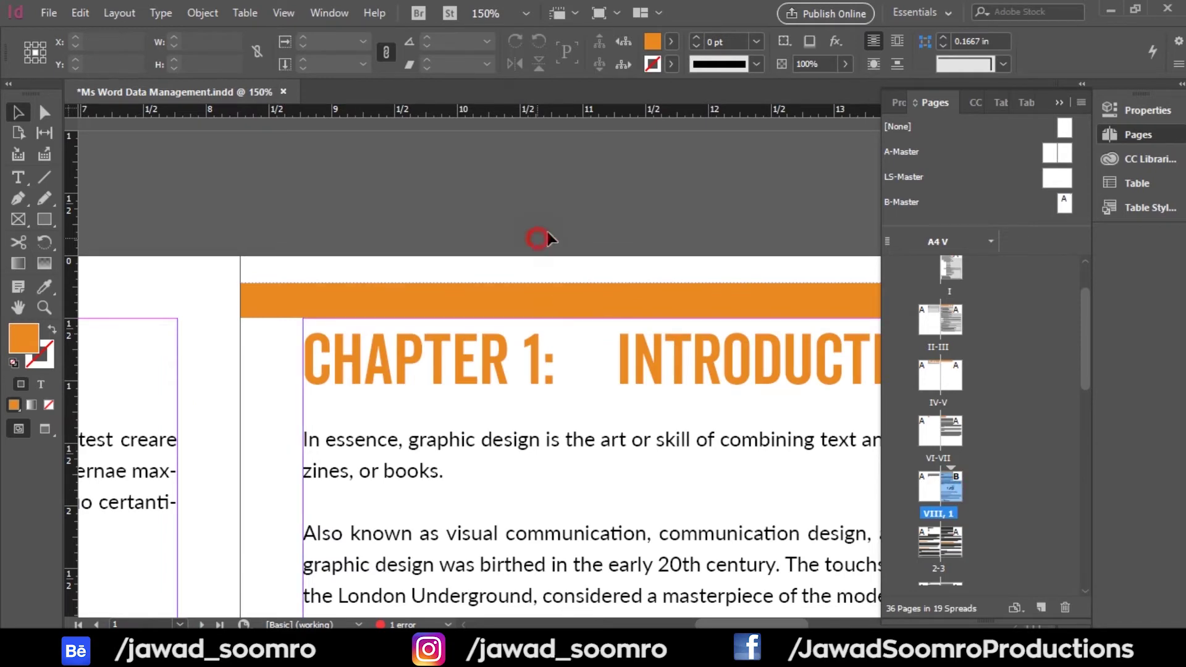
- Inspect the header shape's full curve and its clearance around the Chapter 1 heading and body text on page 1
drag(543, 238, 184, 208)
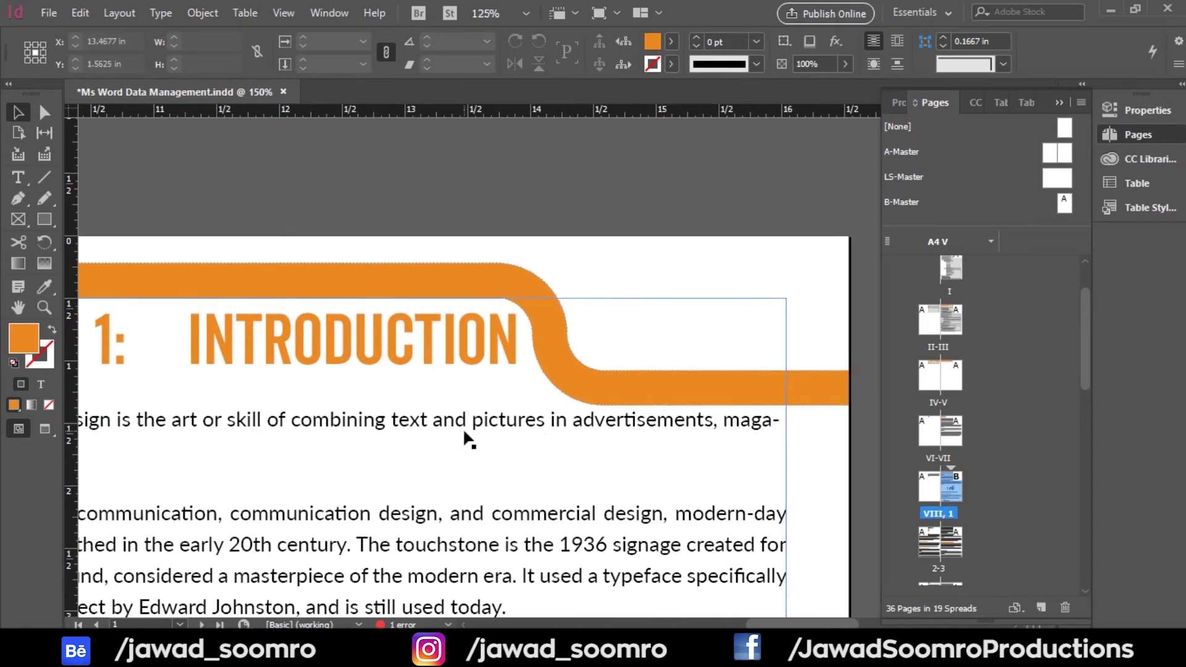
scroll(463, 436, down, 3)
scroll(464, 436, down, 1)
scroll(287, 317, up, 1)
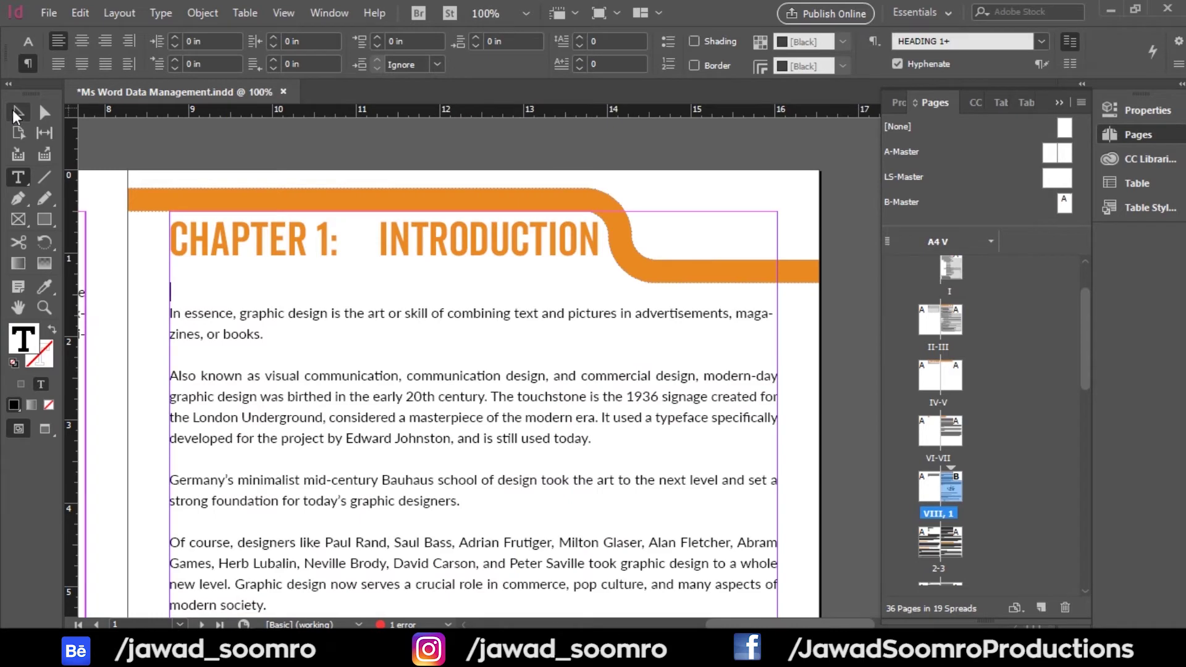
click(16, 113)
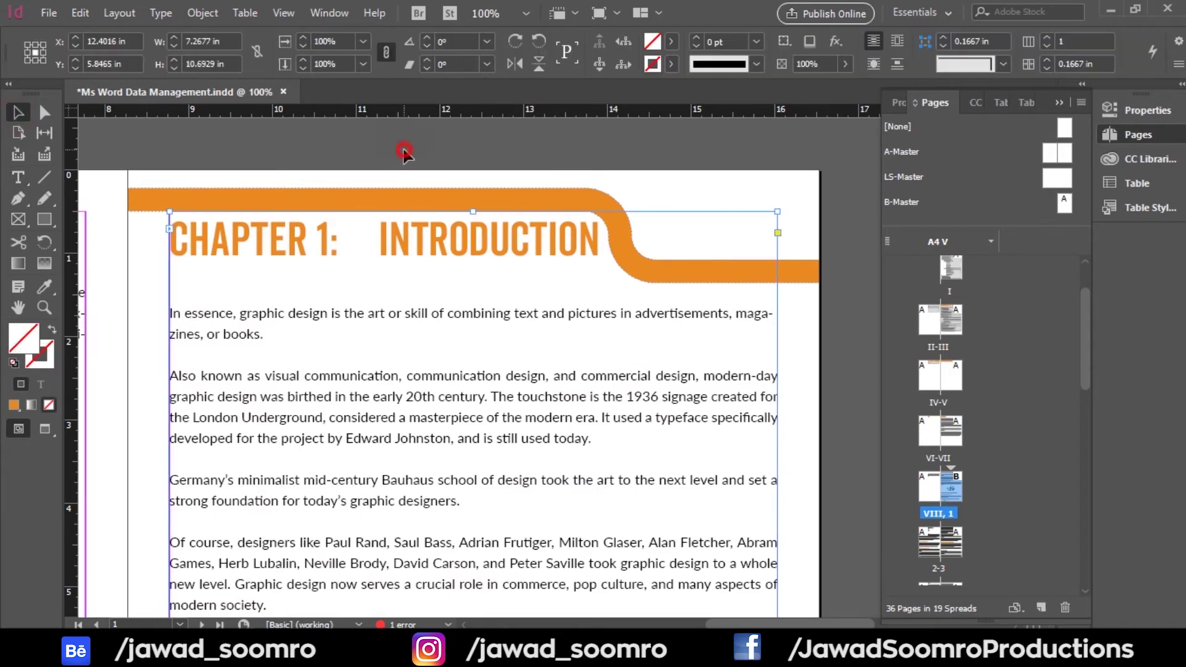
click(404, 152)
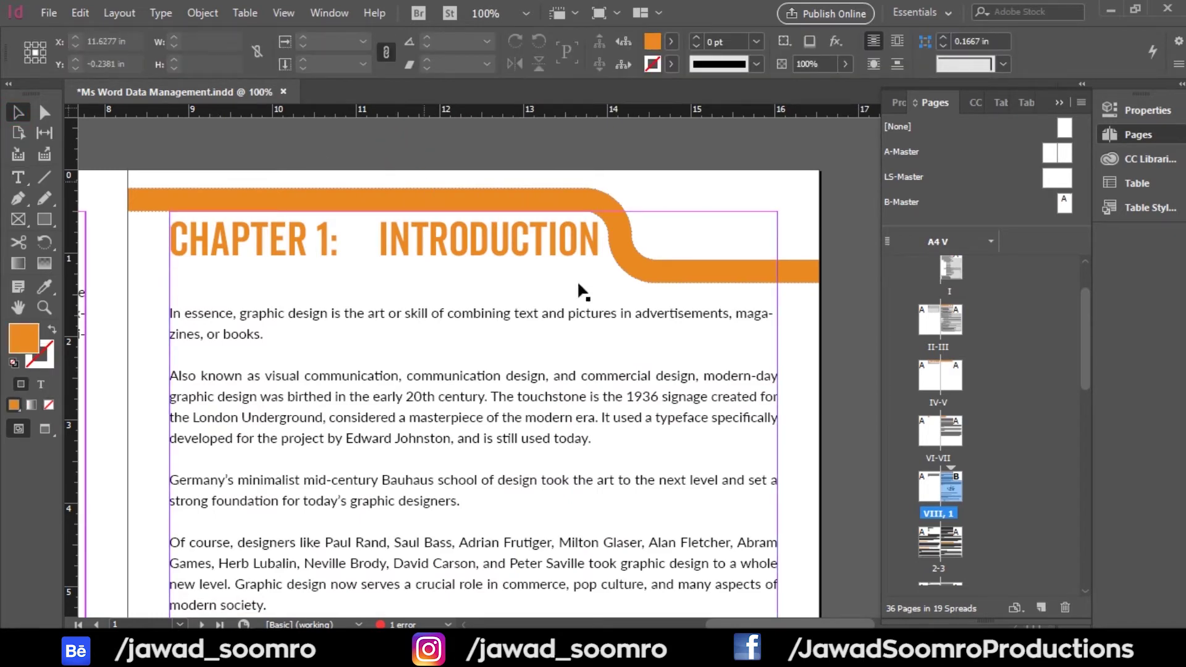
- Insert a break before the "CHAPTER 2: LITERATURE REVIEW" heading on page 17 so that it starts on page 18
scroll(428, 337, down, 3)
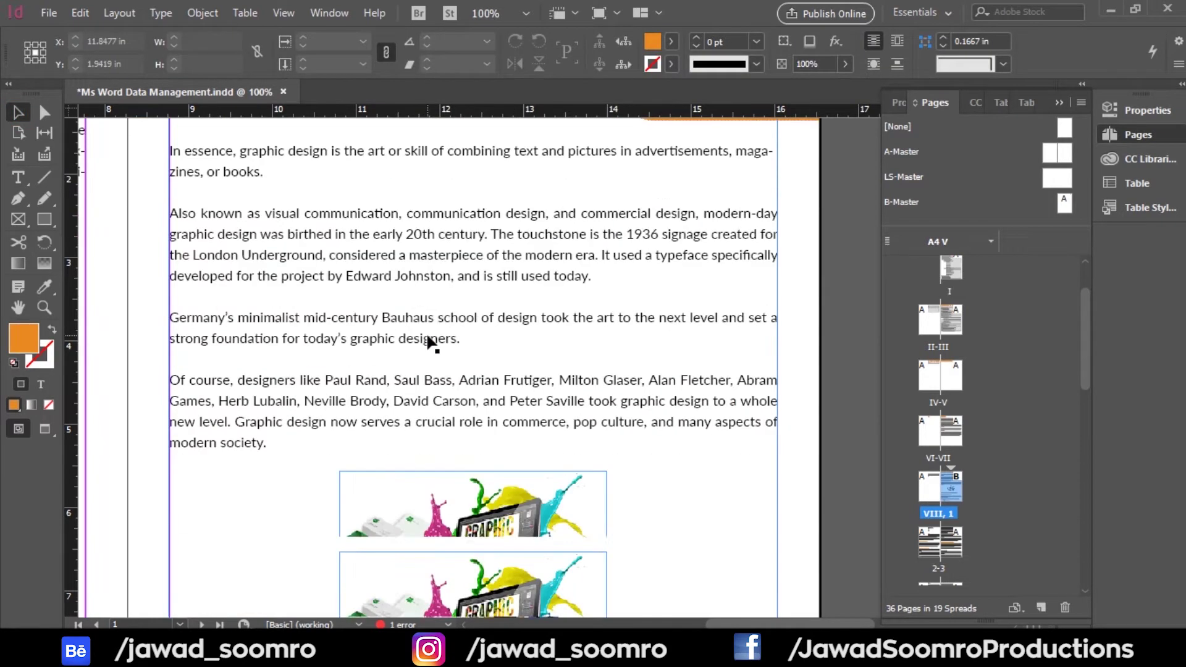
scroll(428, 340, down, 15)
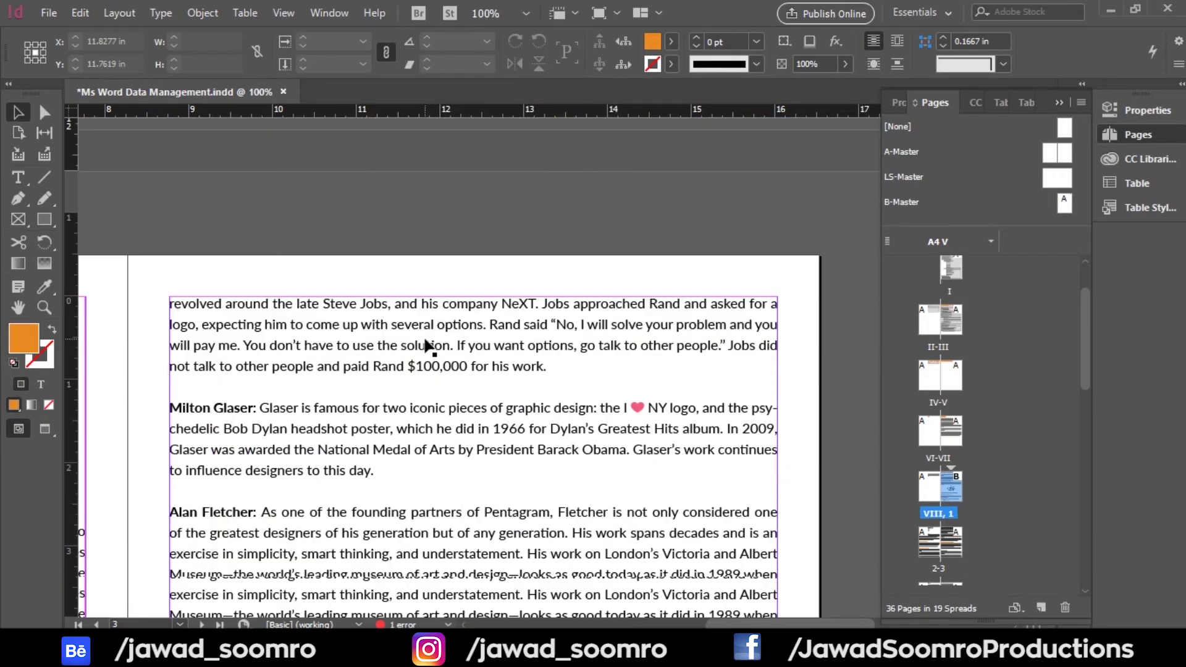
scroll(331, 397, down, 2)
drag(675, 442, 679, 203)
drag(563, 488, 585, 234)
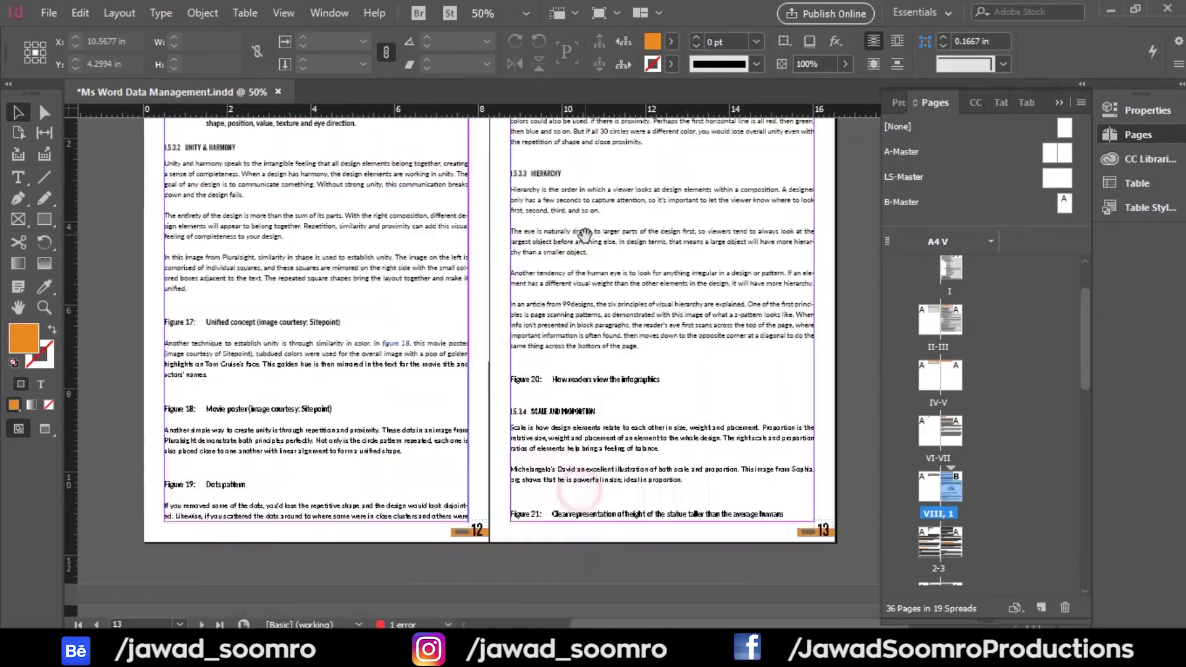
scroll(584, 233, down, 10)
key(Return)
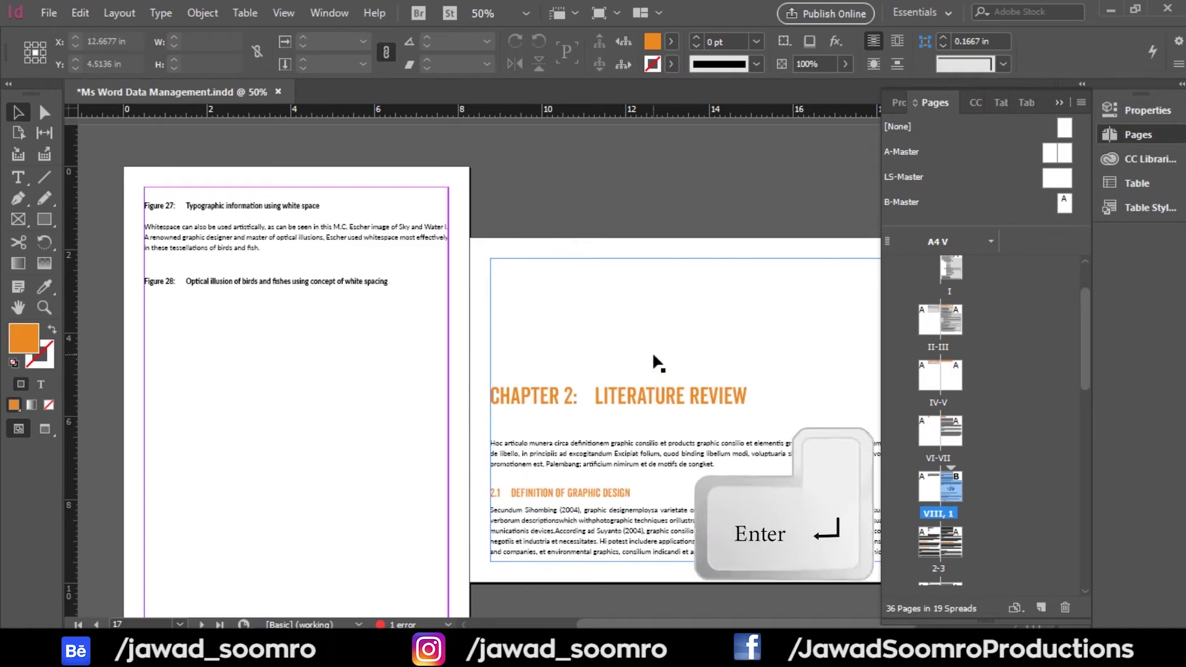
double_click(581, 360)
key(Return)
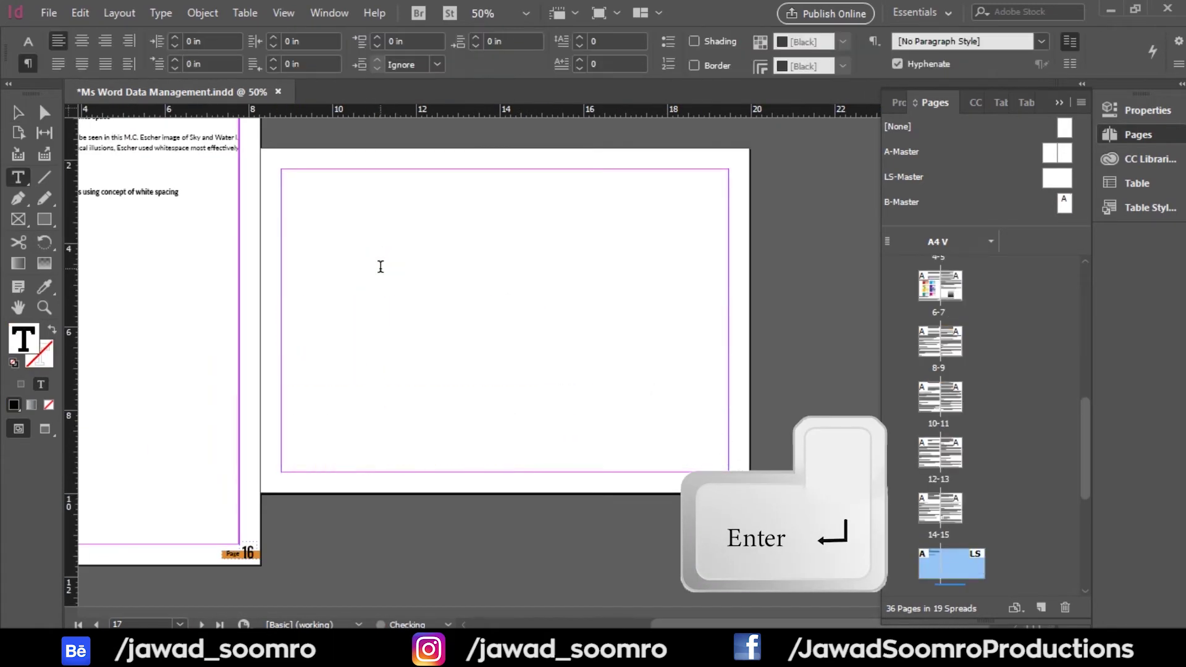
scroll(397, 370, down, 8)
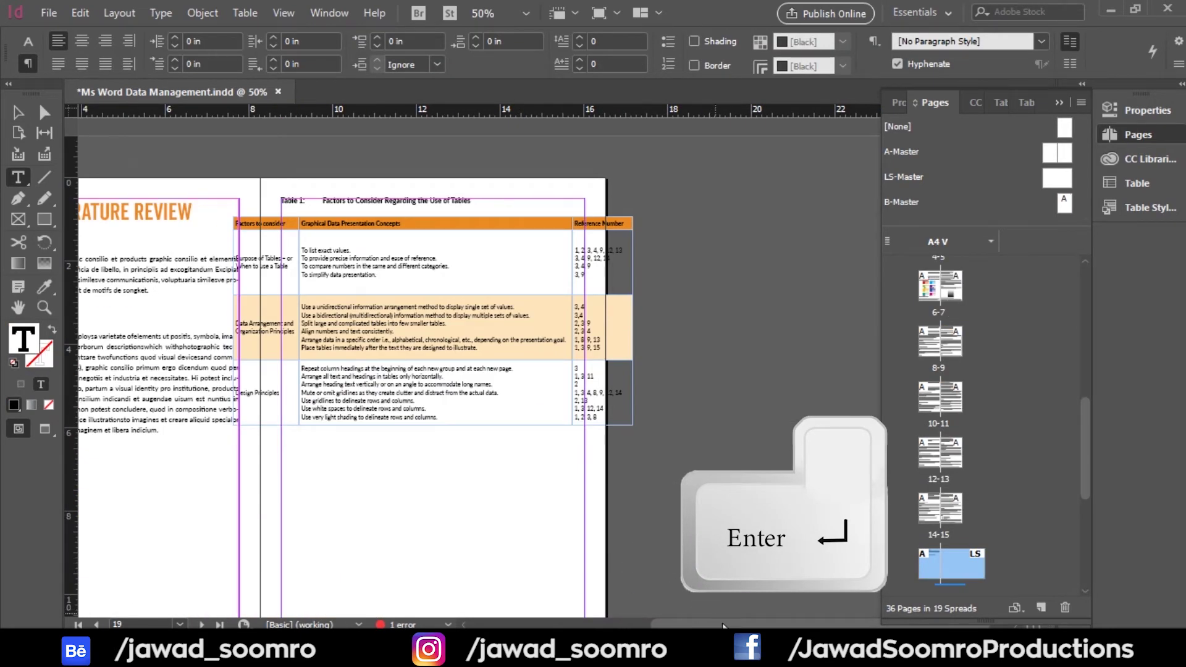
- Apply B-Master to page 18, the Chapter 2 opening page, and check how the header shape fits around its heading
drag(723, 625, 658, 624)
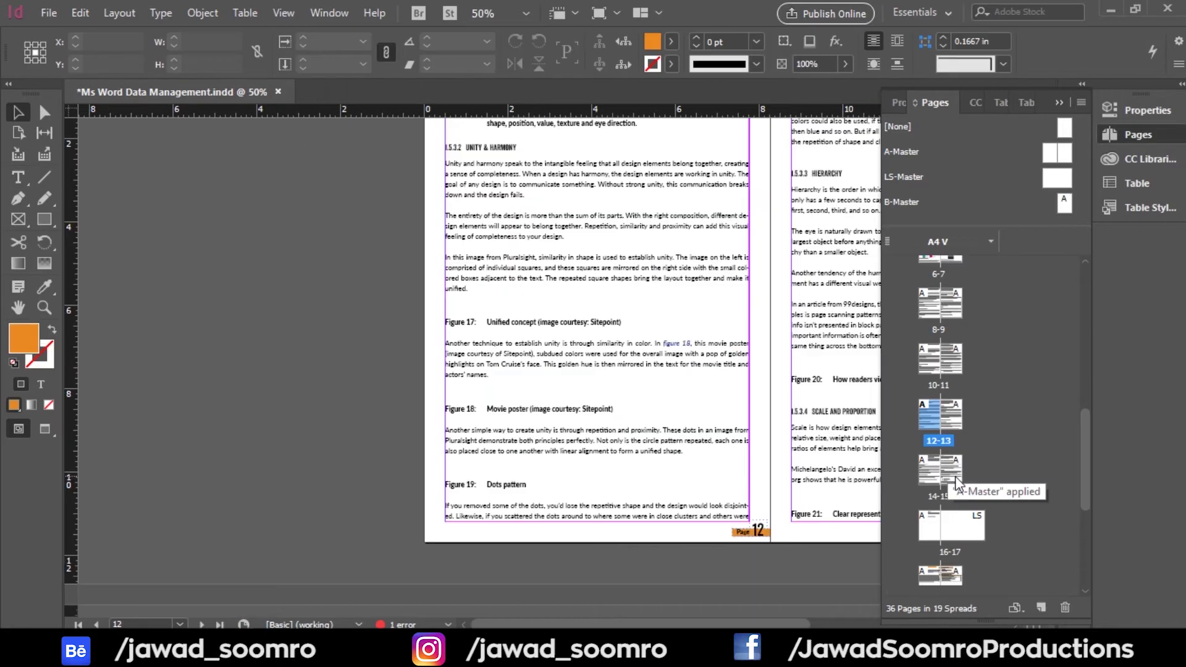
scroll(953, 497, down, 1)
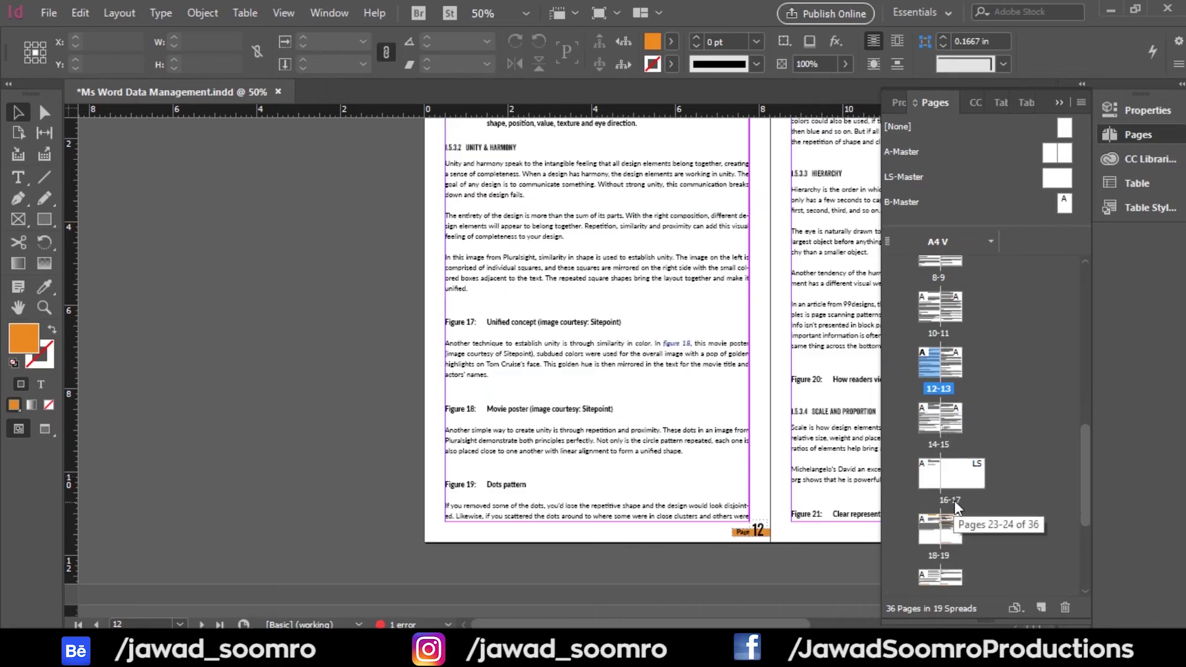
double_click(938, 543)
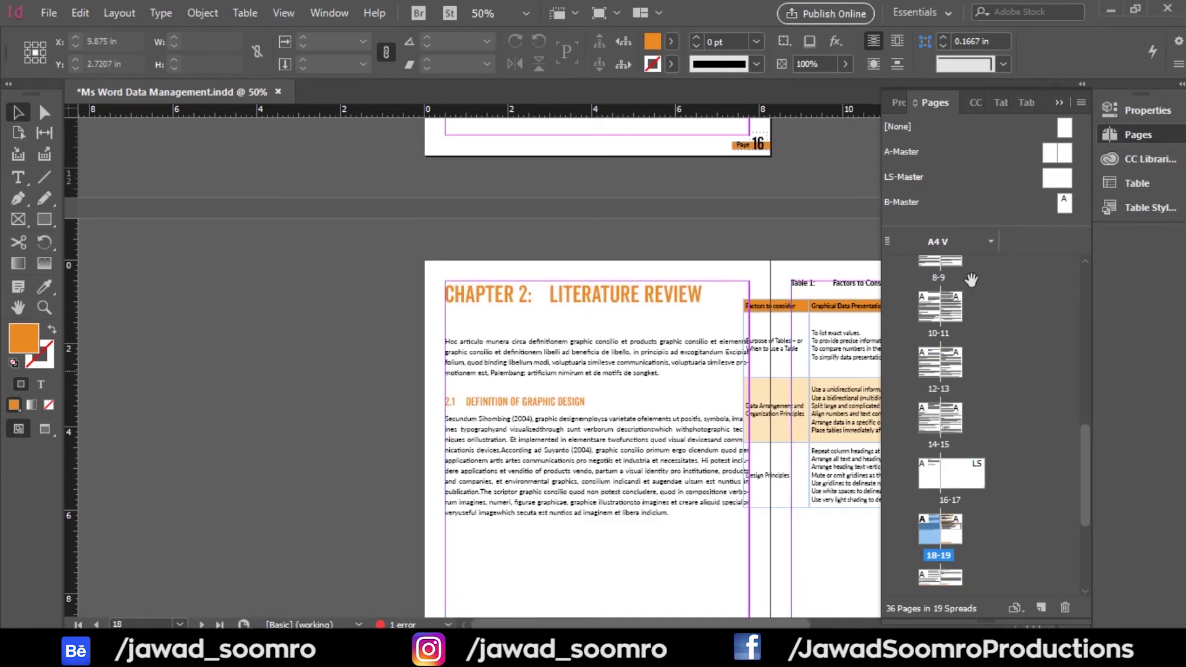
drag(1067, 211, 926, 531)
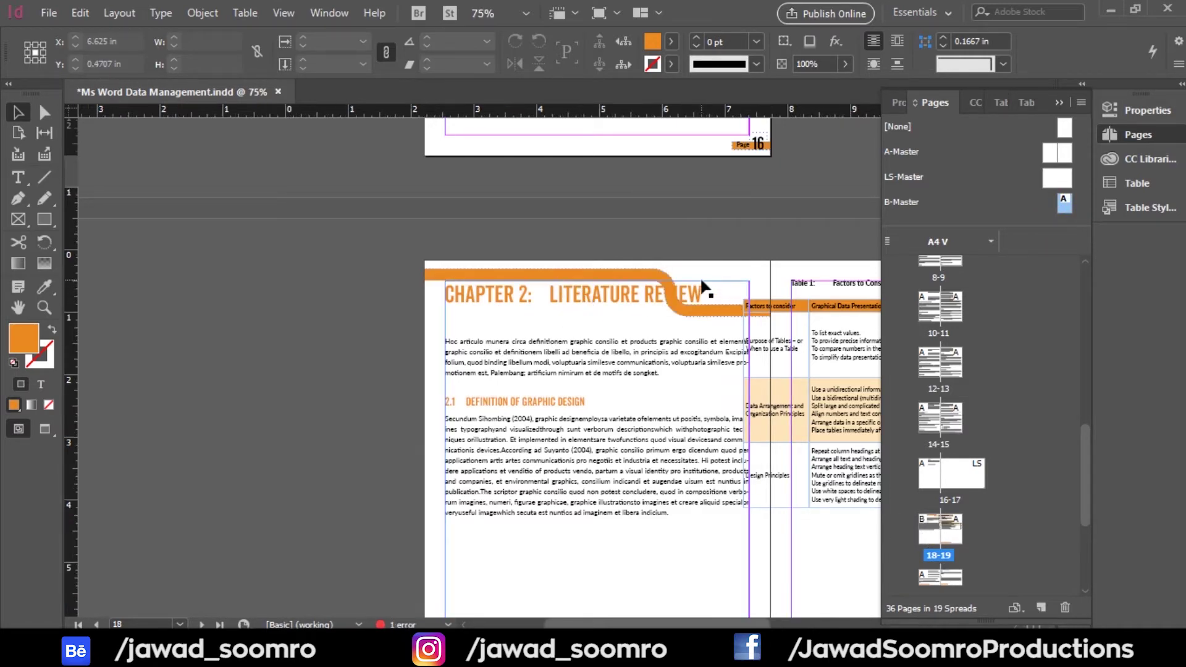
key(ctrl+1)
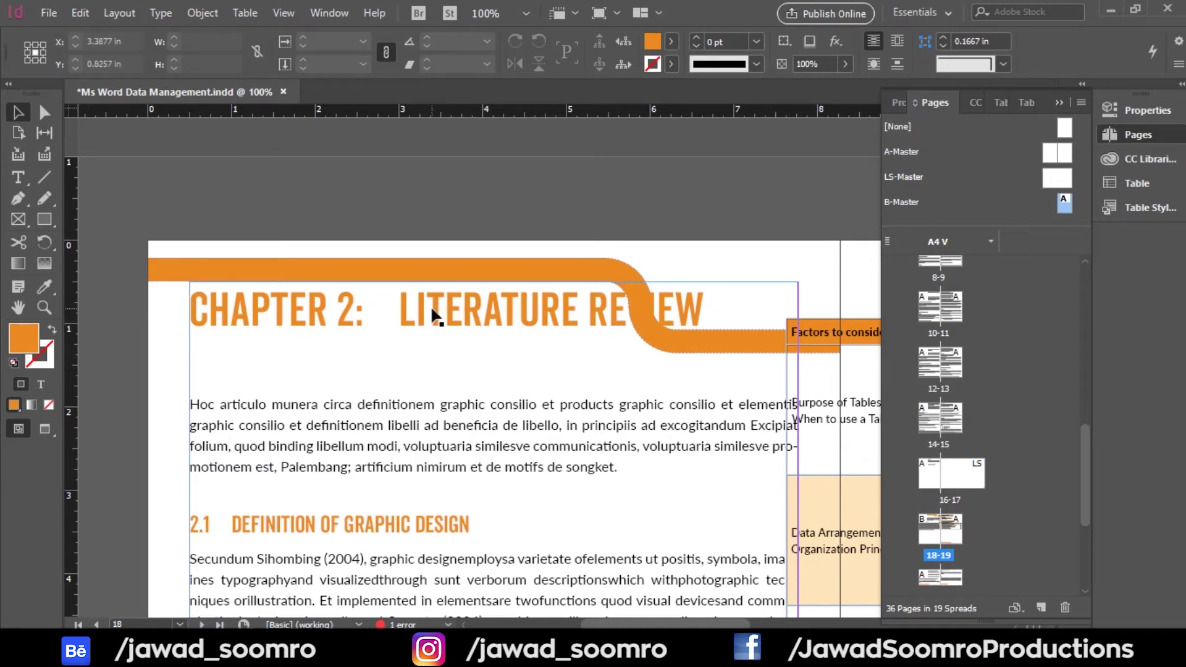
scroll(431, 307, down, 3)
scroll(493, 305, up, 1)
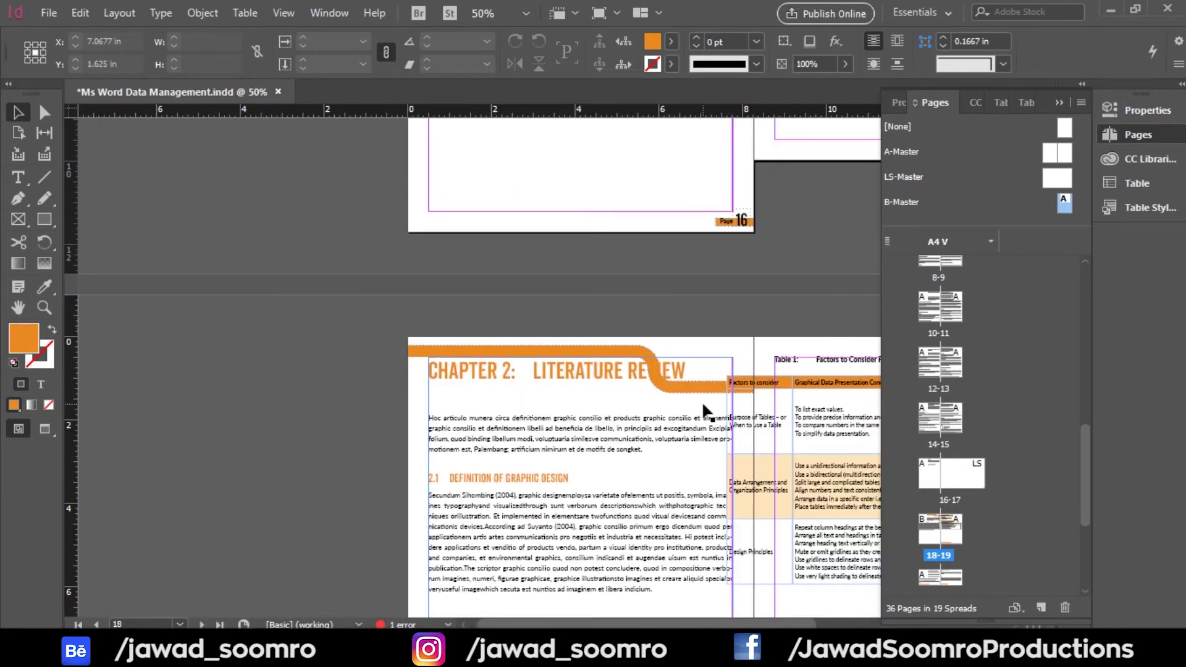
key(ctrl+equal)
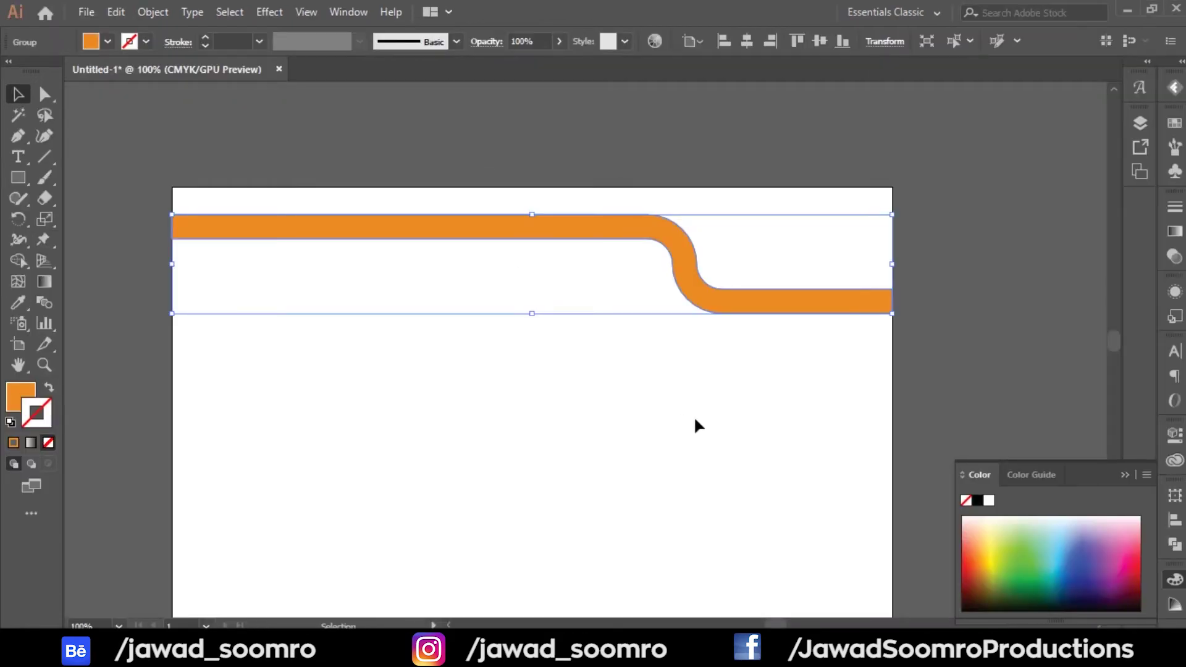
- Switch to Illustrator and shift the orange header shape horizontally to bring its curve close to the artboard's right edge
click(696, 421)
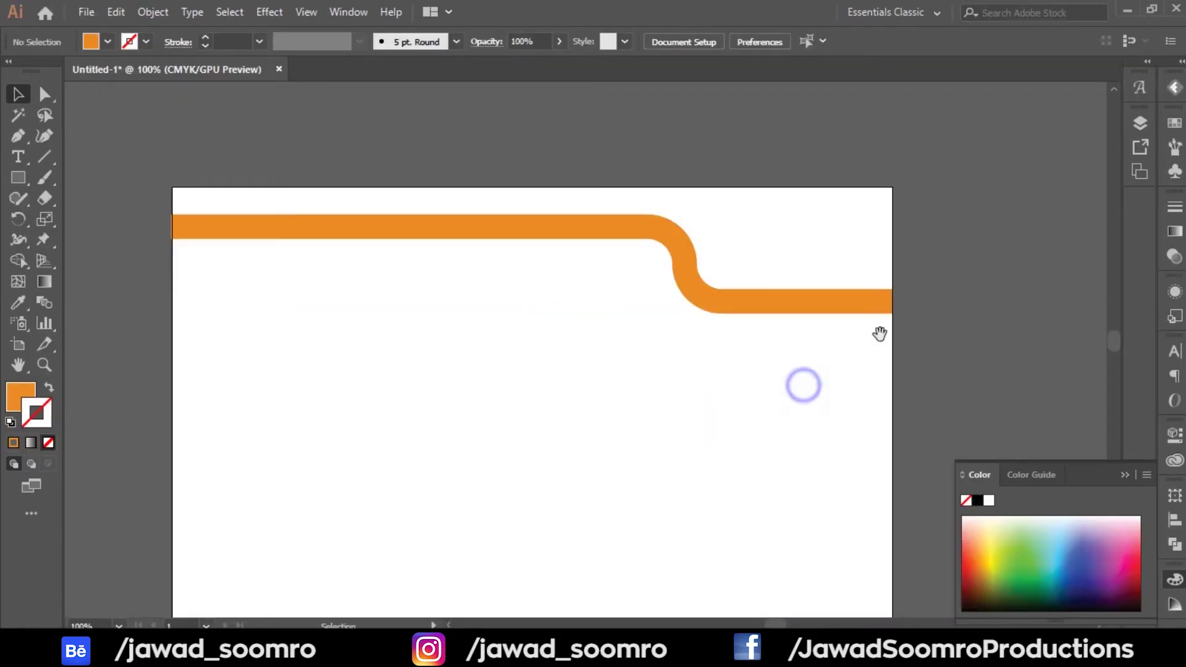
drag(881, 334, 665, 377)
click(539, 336)
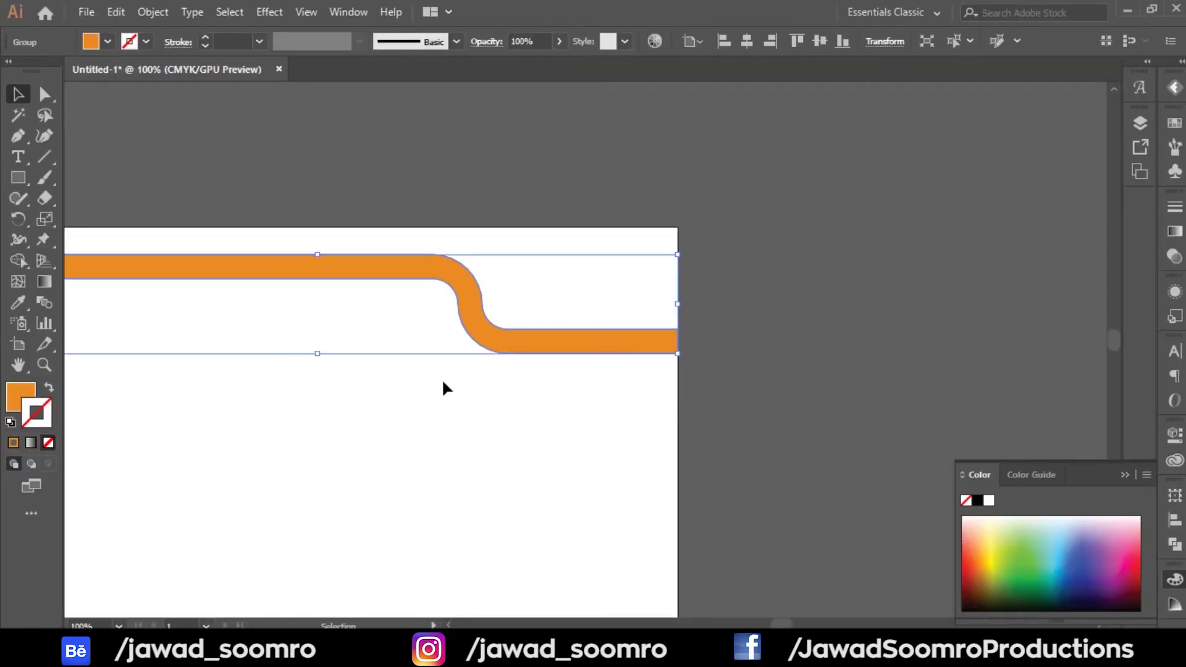
key(ctrl+minus)
drag(336, 307, 443, 318)
click(539, 207)
- Reshape the header with Direct Selection, extending its left end and shortening its right end to meet the artboard's edges
click(43, 93)
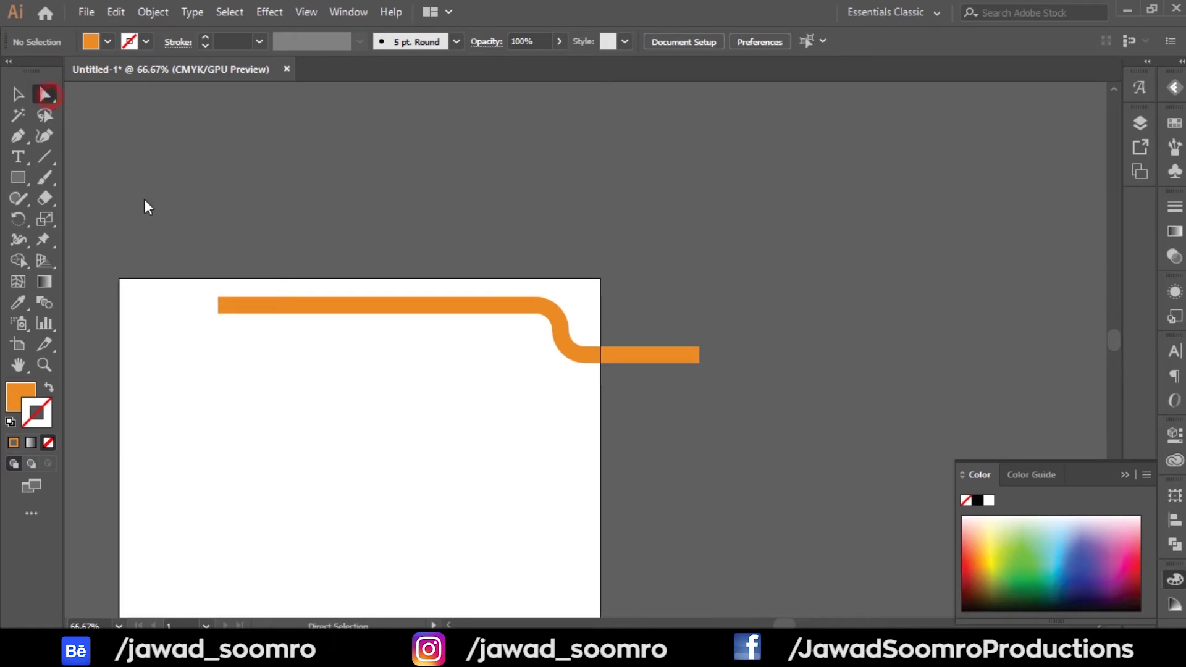
drag(146, 210, 119, 315)
drag(698, 362, 600, 362)
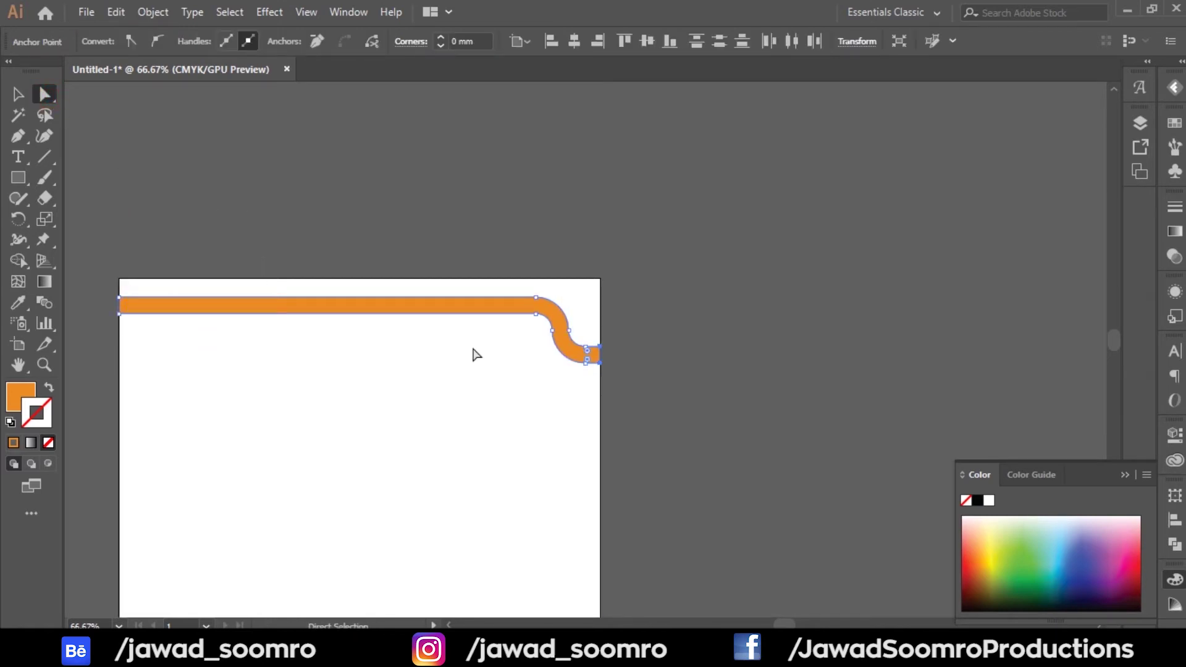
- Select the whole reshaped orange header and copy it
click(18, 94)
click(285, 181)
click(419, 290)
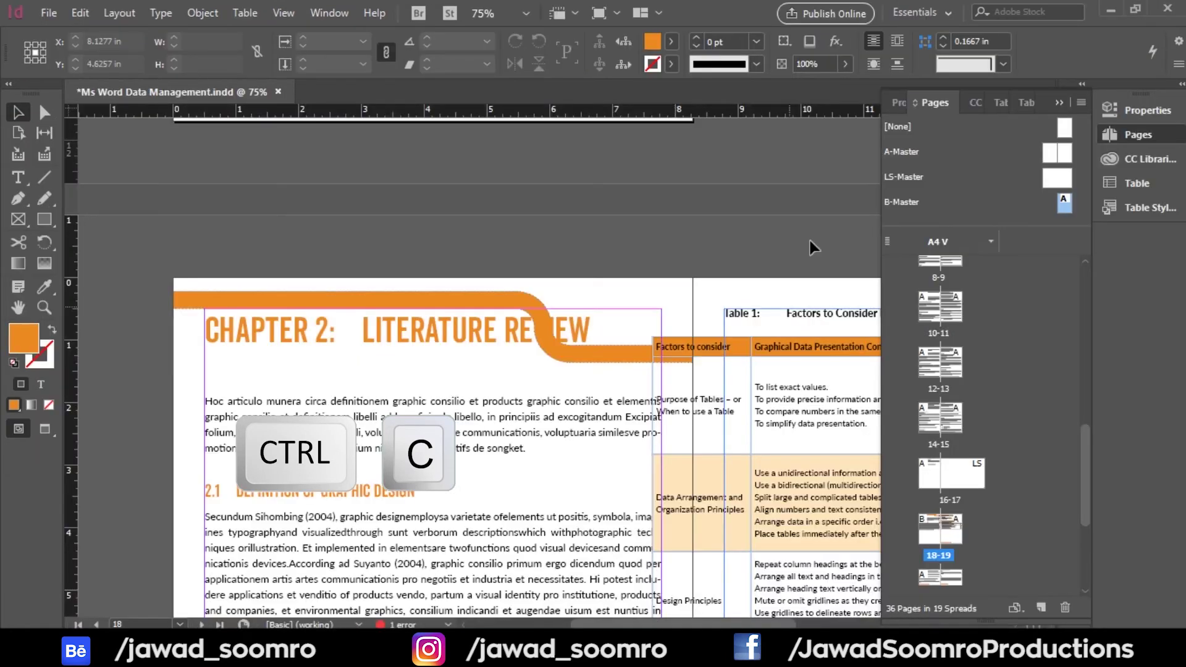
- Switch back to InDesign, open B-Master and delete the old header shape from it
click(1036, 491)
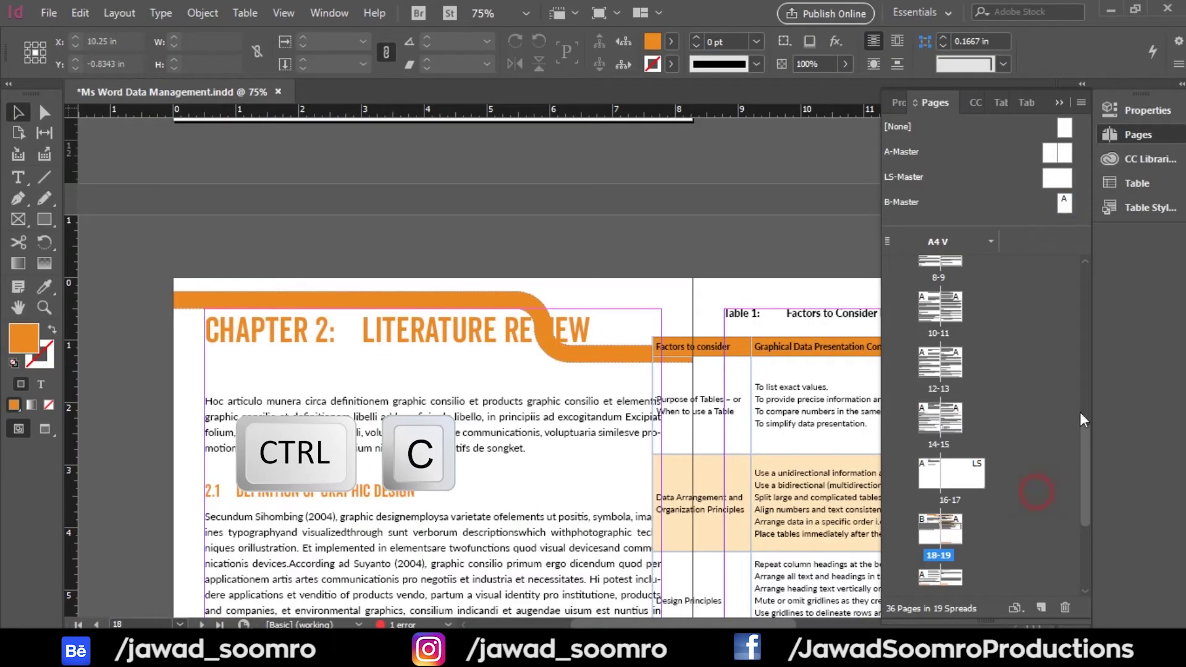
double_click(1064, 204)
click(524, 267)
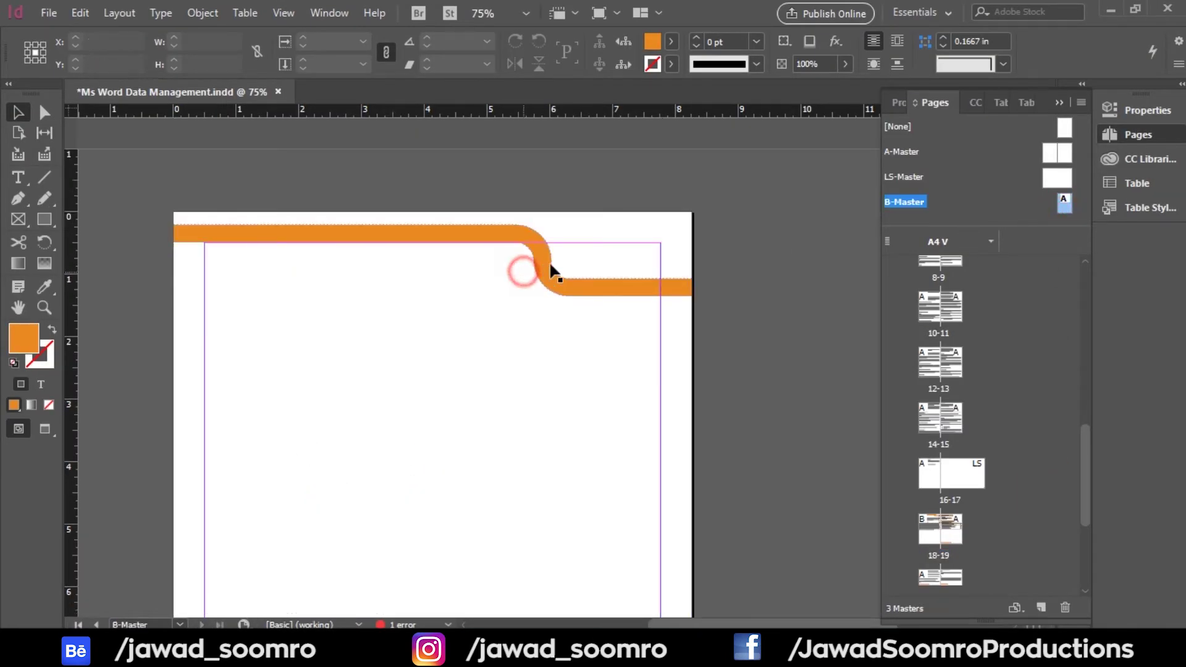
key(Delete)
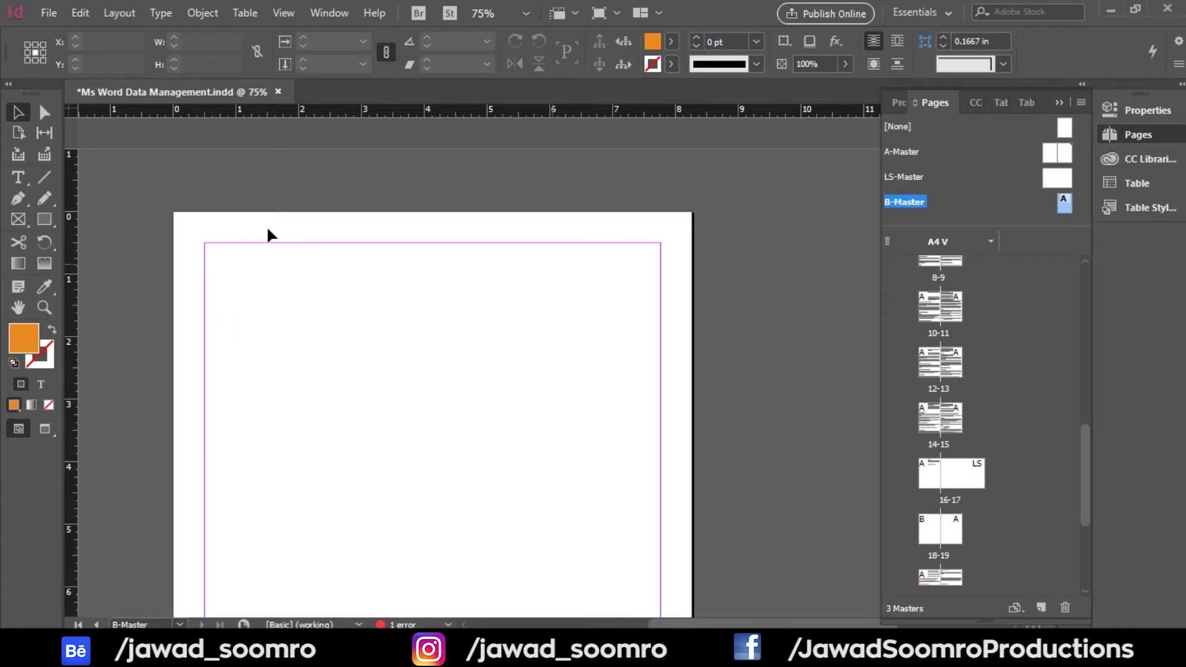
- Paste the reshaped header onto B-Master, spanning the page width with its straight band's lower edge on the top margin, at Y about 0.79 in
key(ctrl+v)
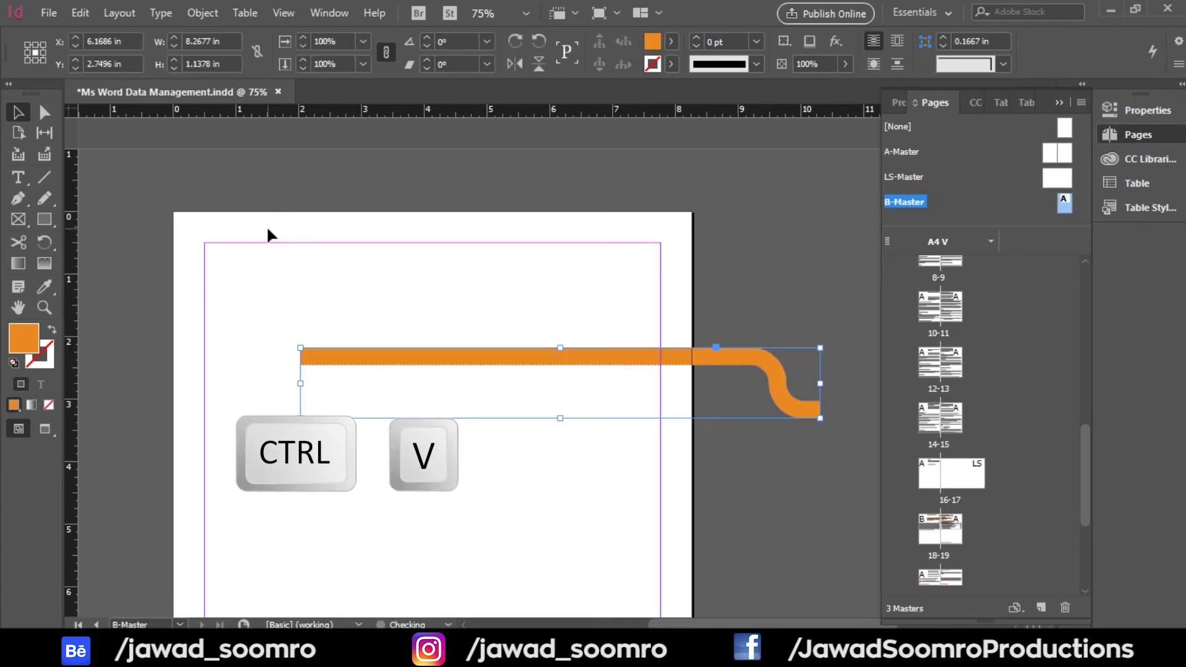
mouse_move(378, 361)
mouse_down()
mouse_move(291, 257)
mouse_move(253, 241)
mouse_up()
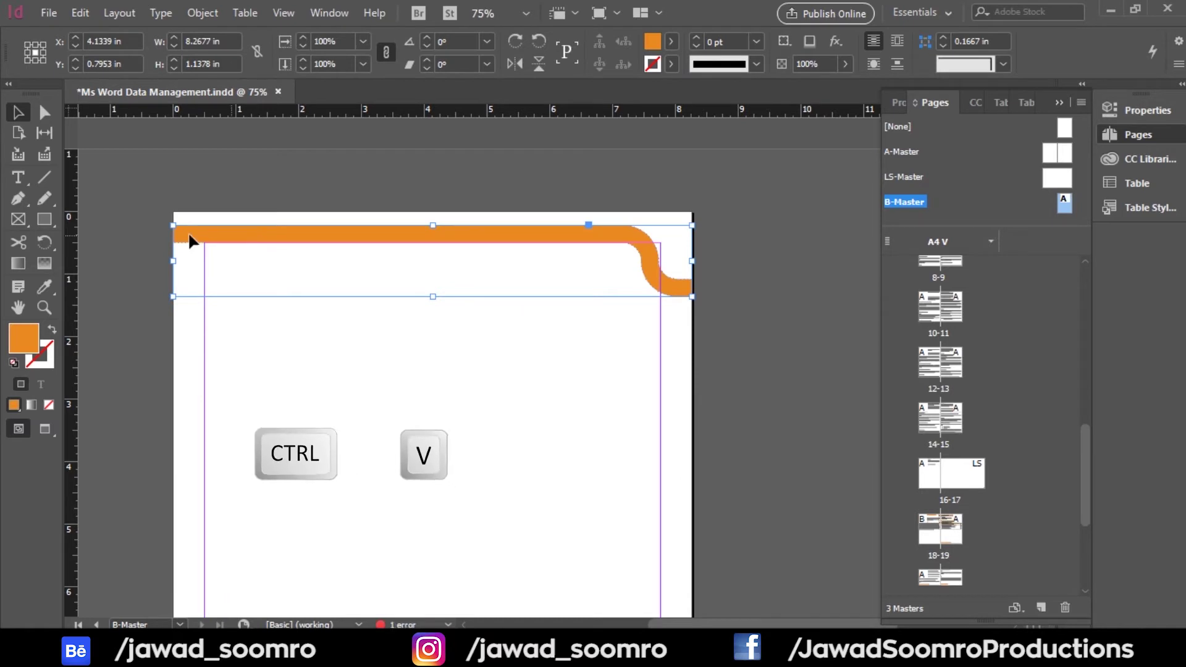
scroll(188, 240, up, 5)
drag(183, 270, 223, 250)
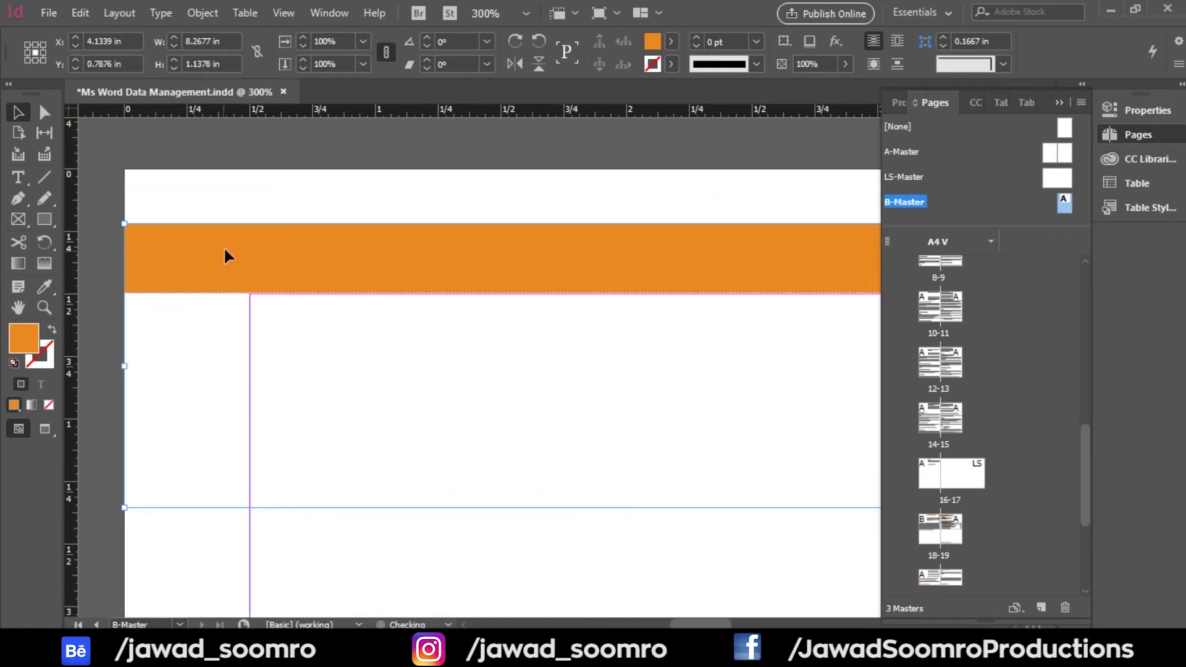
- Open page 1 and check the replaced header shape around the Chapter 1 heading
double_click(955, 314)
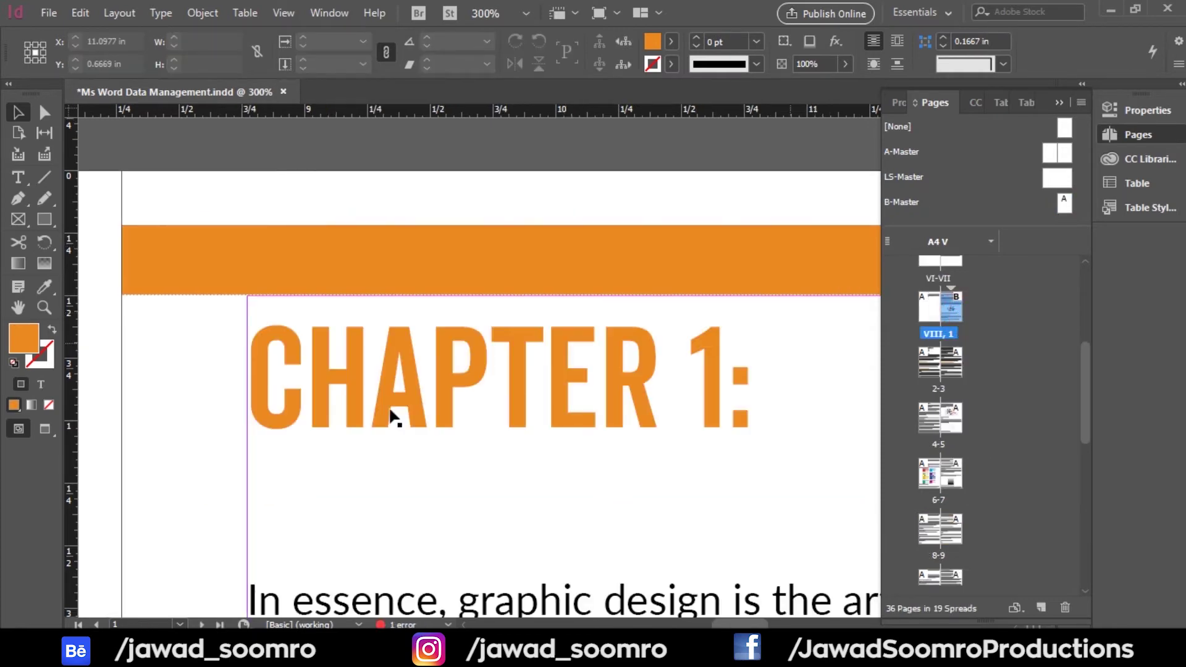
scroll(344, 420, down, 7)
scroll(479, 435, up, 3)
drag(709, 392, 108, 464)
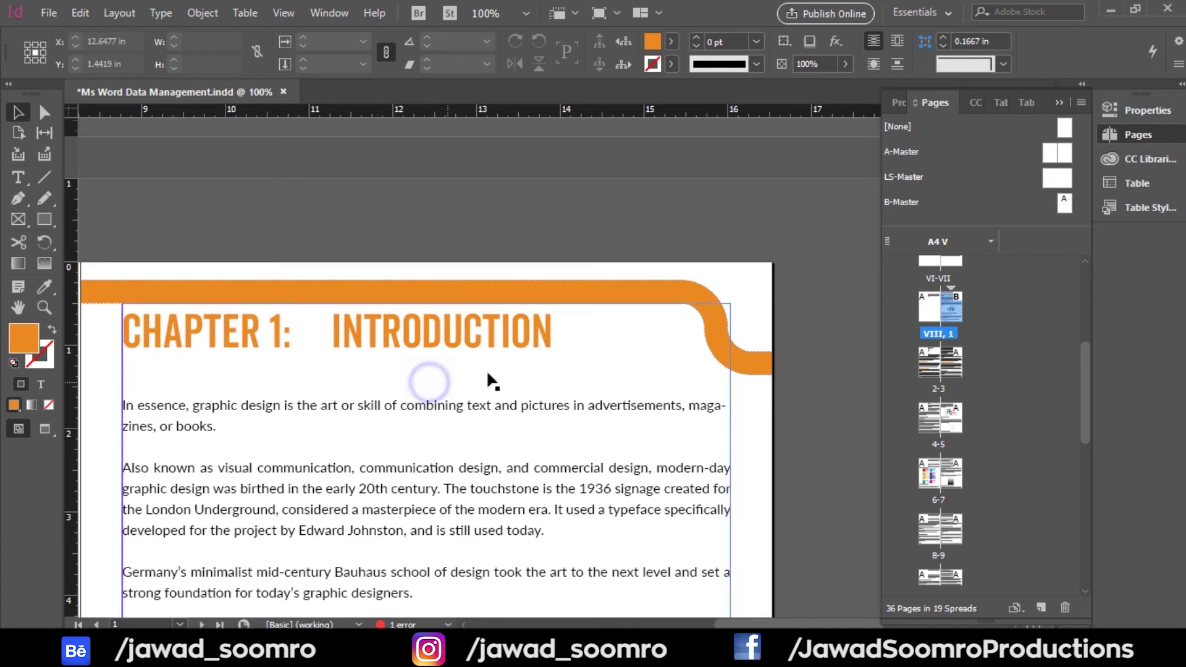
- Go to page 18 and check how the replaced header clears the Chapter 2 heading and the neighbouring table
scroll(931, 370, down, 3)
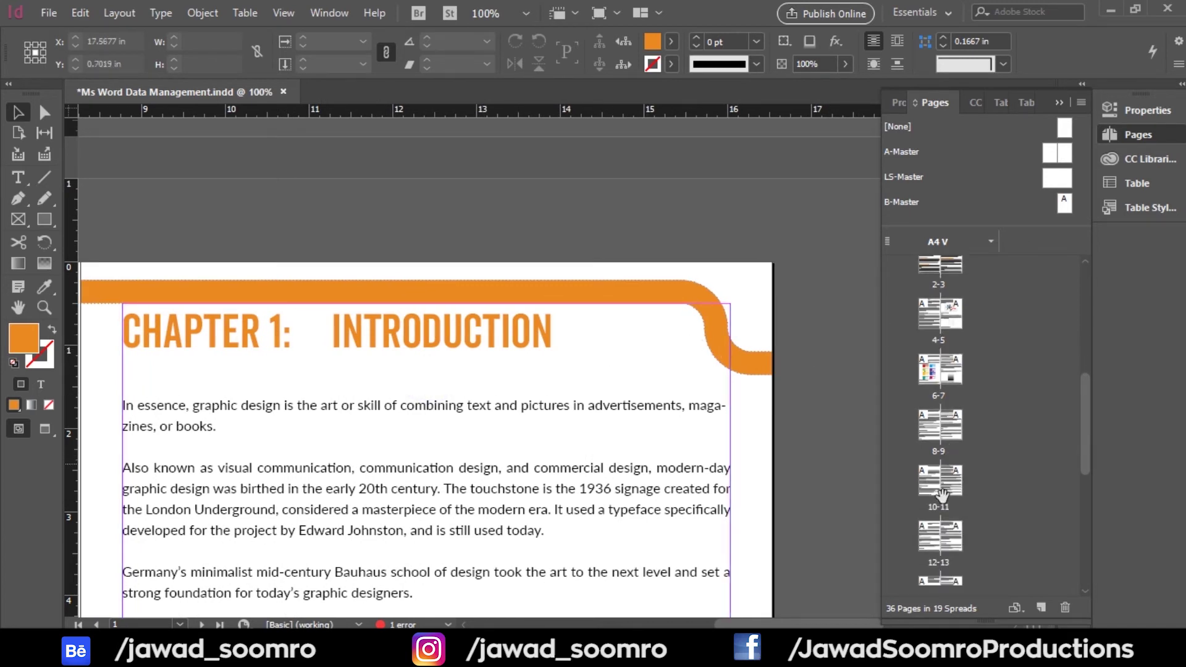
scroll(922, 531, down, 3)
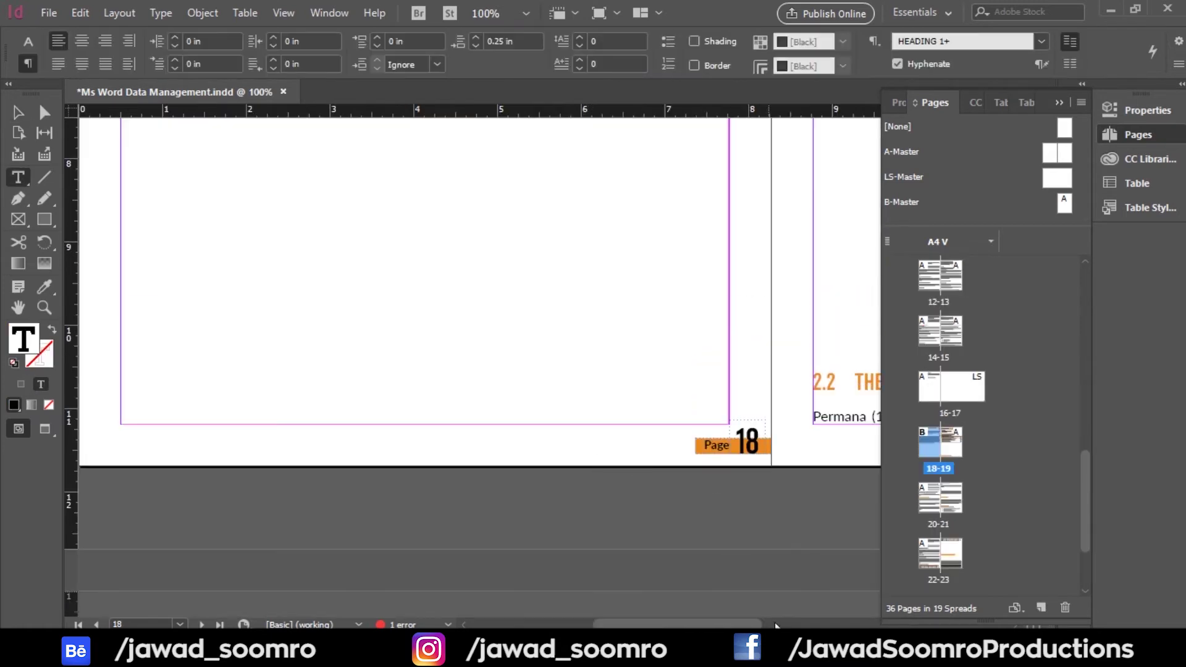
drag(681, 622, 731, 622)
scroll(564, 498, up, 8)
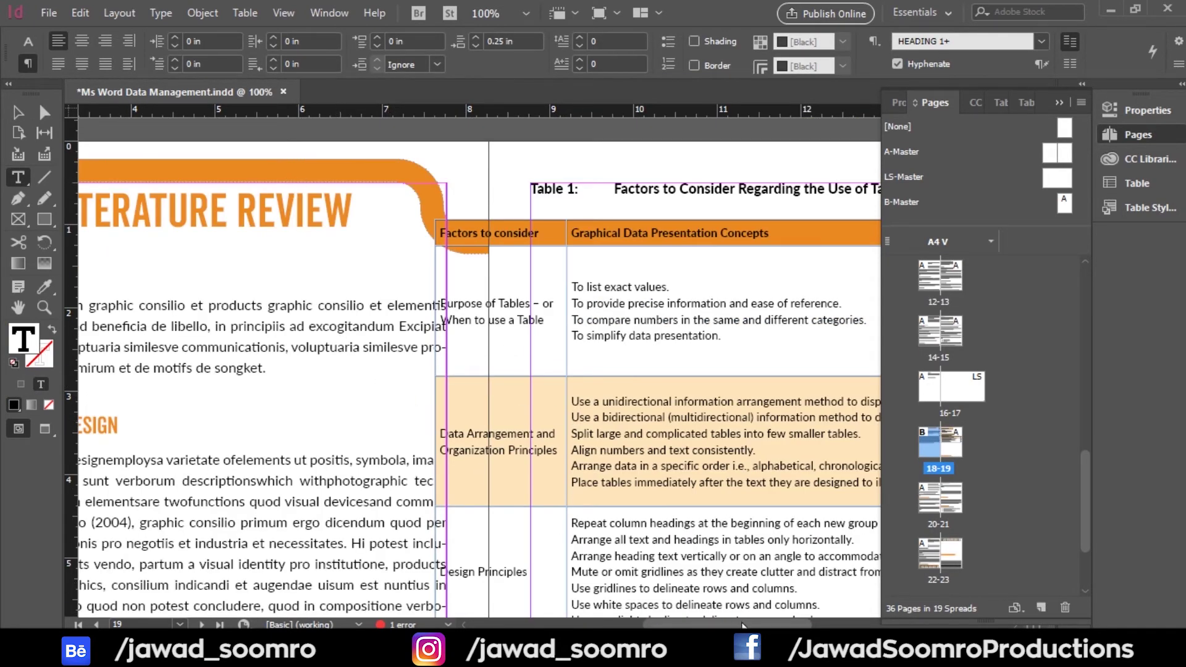
scroll(743, 626, left, 5)
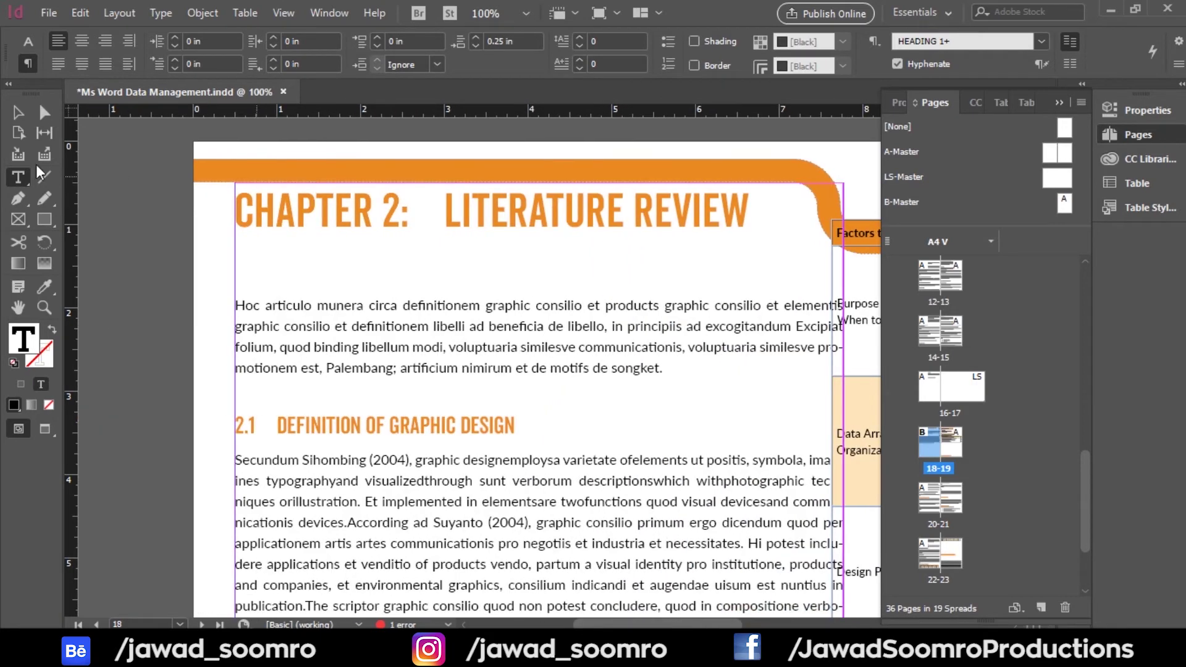
click(18, 112)
scroll(579, 334, right, 2)
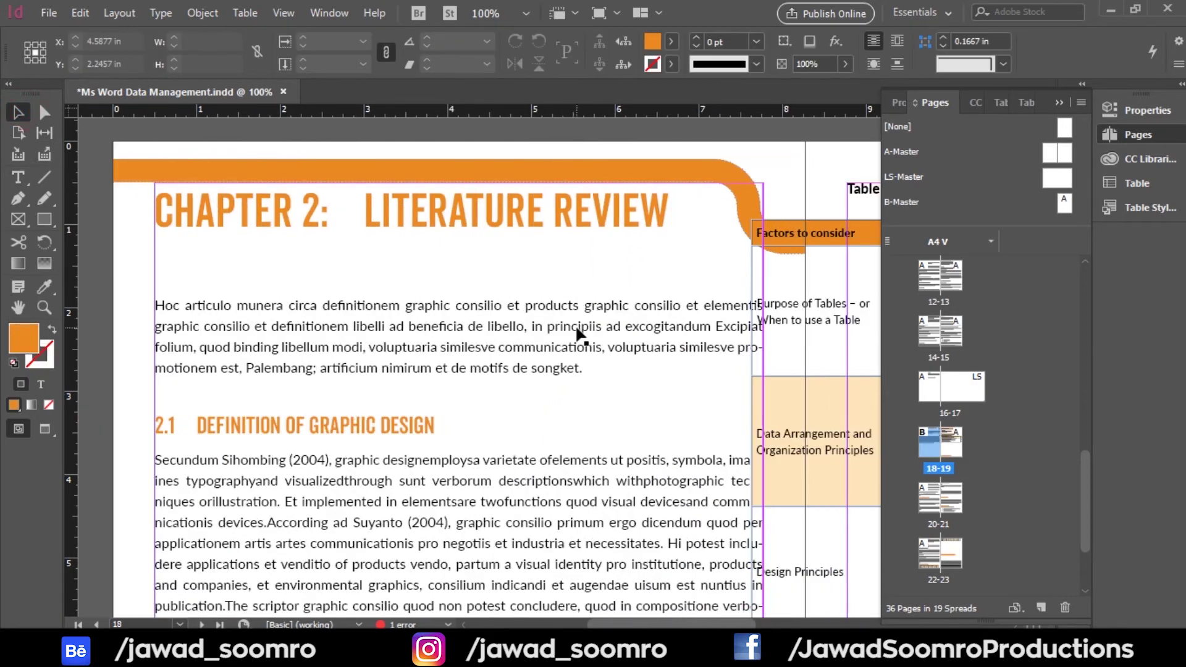
- Push the Chapter 3 heading from page 23 onto the start of page 24 by inserting blank lines above it
scroll(579, 333, down, 2)
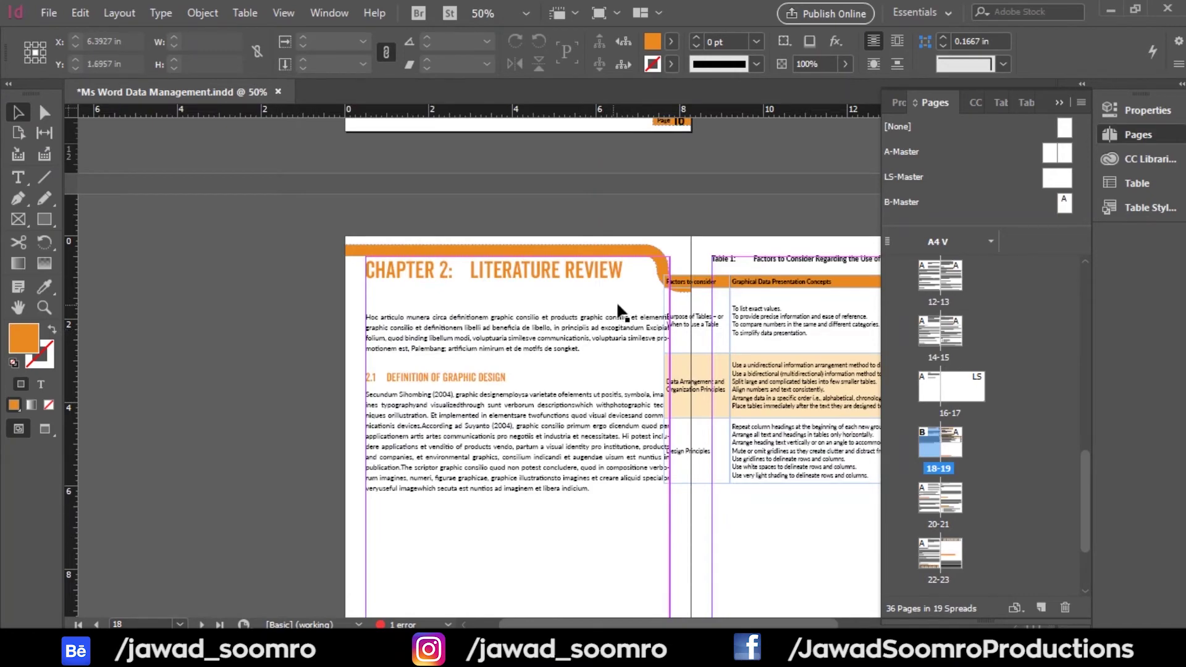
scroll(630, 358, down, 10)
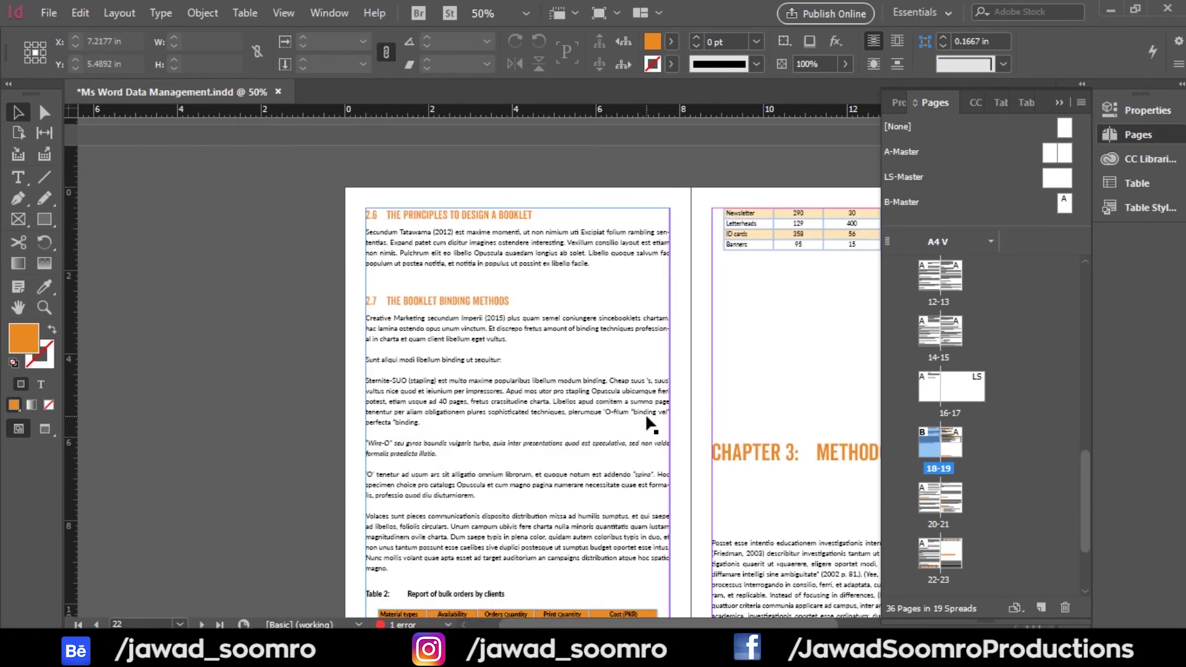
drag(813, 489, 373, 395)
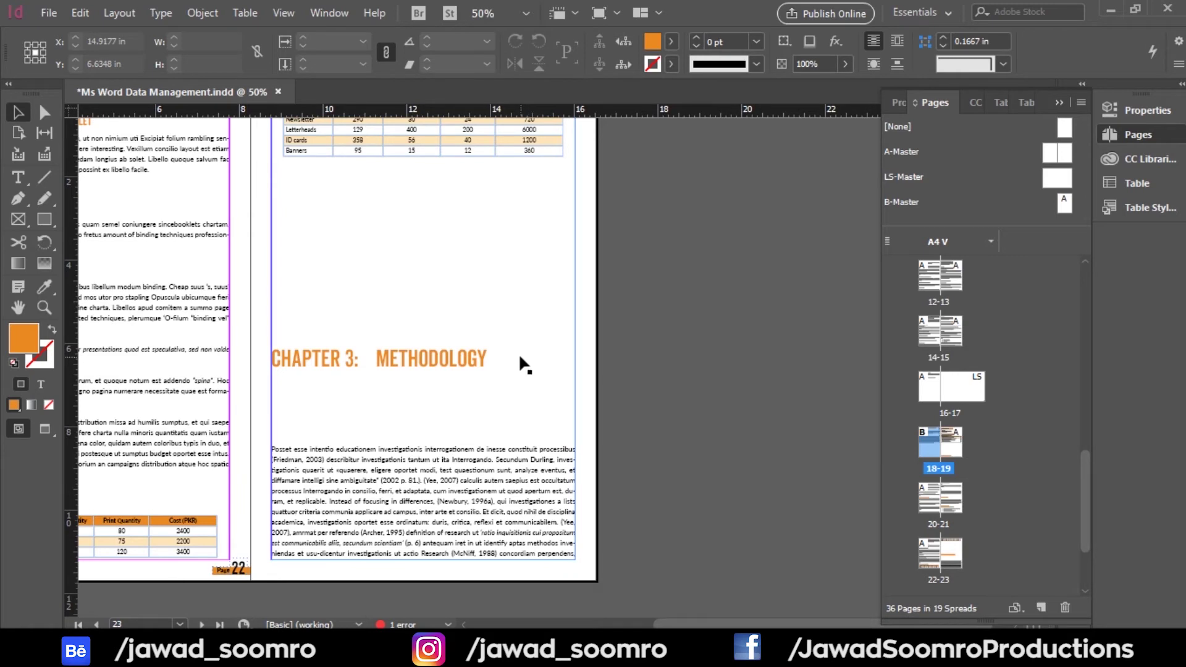
double_click(502, 298)
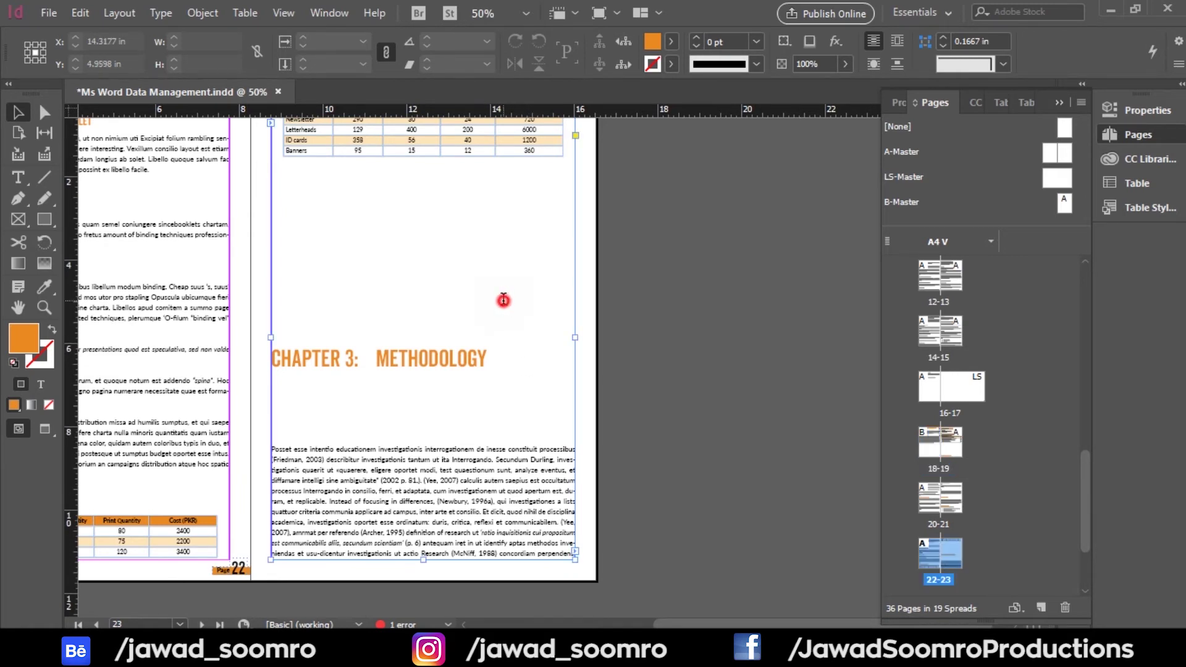
key(Return)
key(Return)
key(Return)
key(Return)
key(Return)
key(Return)
key(Return)
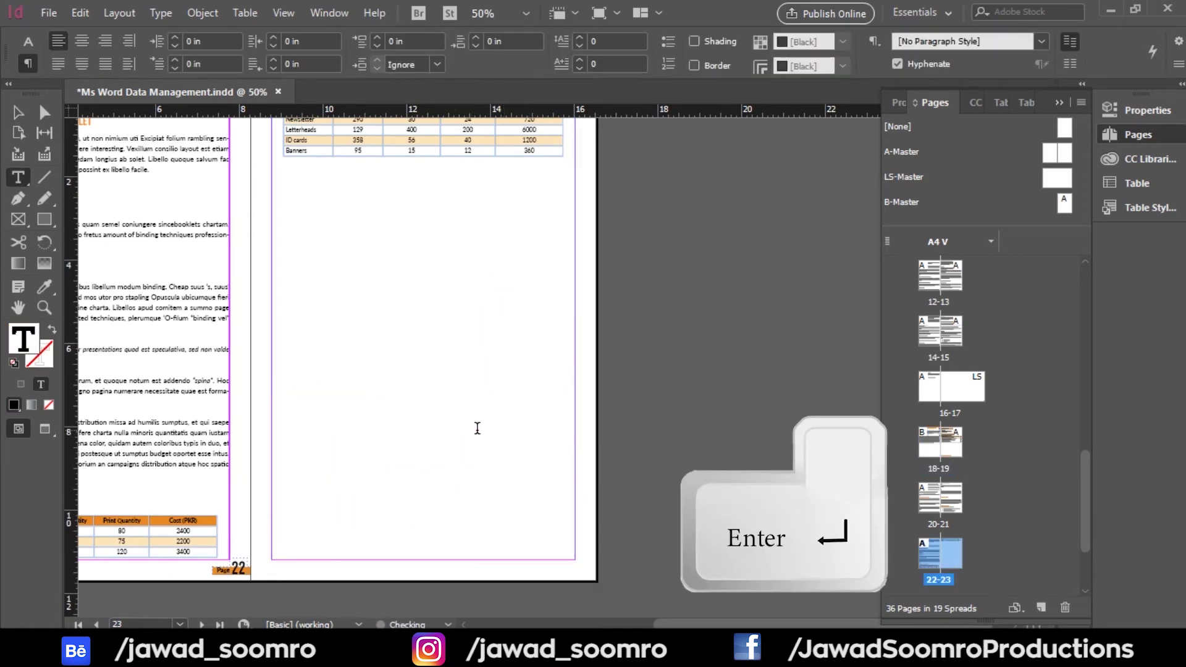
drag(724, 622, 578, 622)
scroll(603, 501, down, 6)
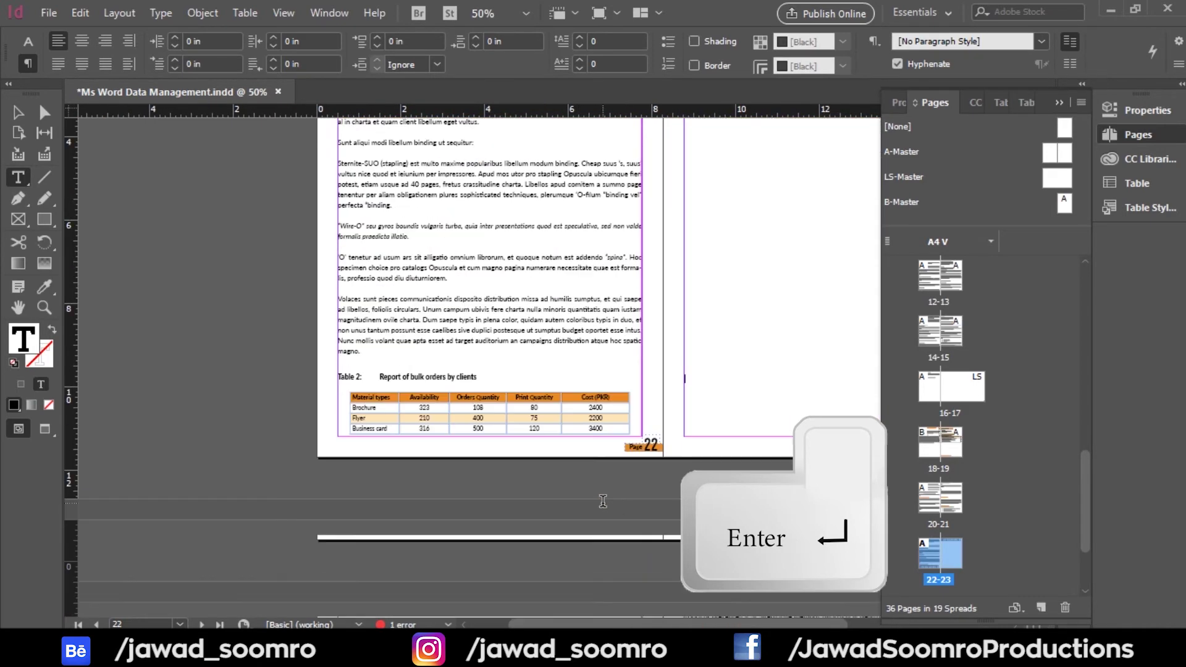
scroll(488, 484, down, 3)
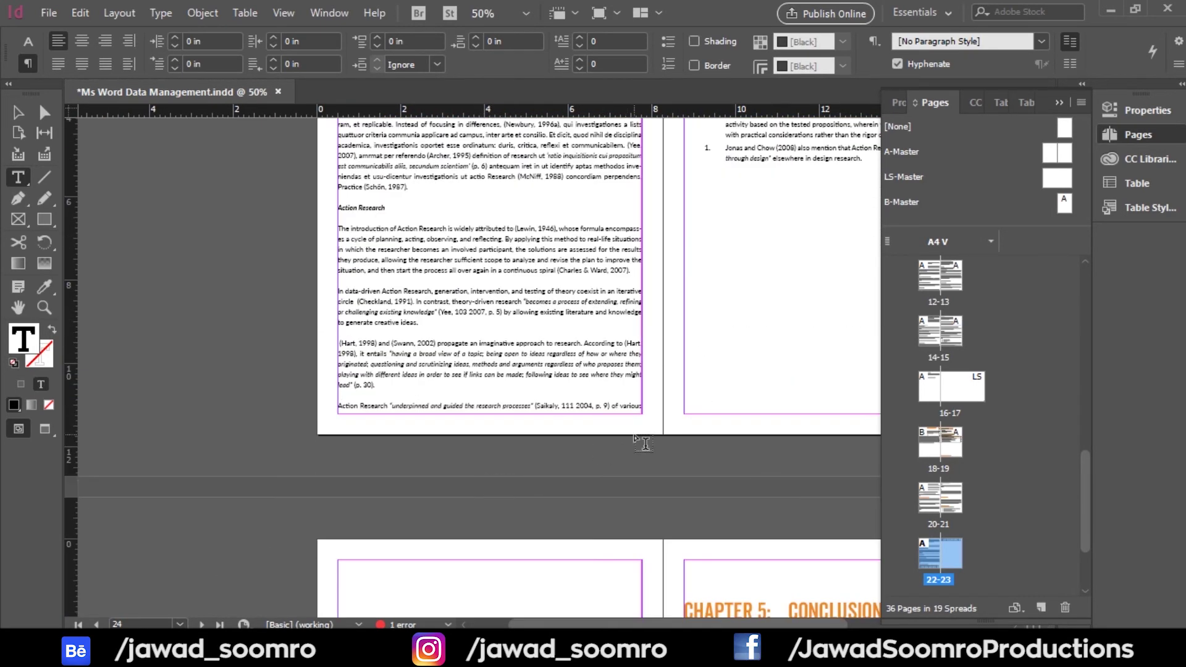
- Remove the blank lines between the Chapter 3 heading and its first paragraph on page 24
scroll(642, 442, up, 4)
click(462, 272)
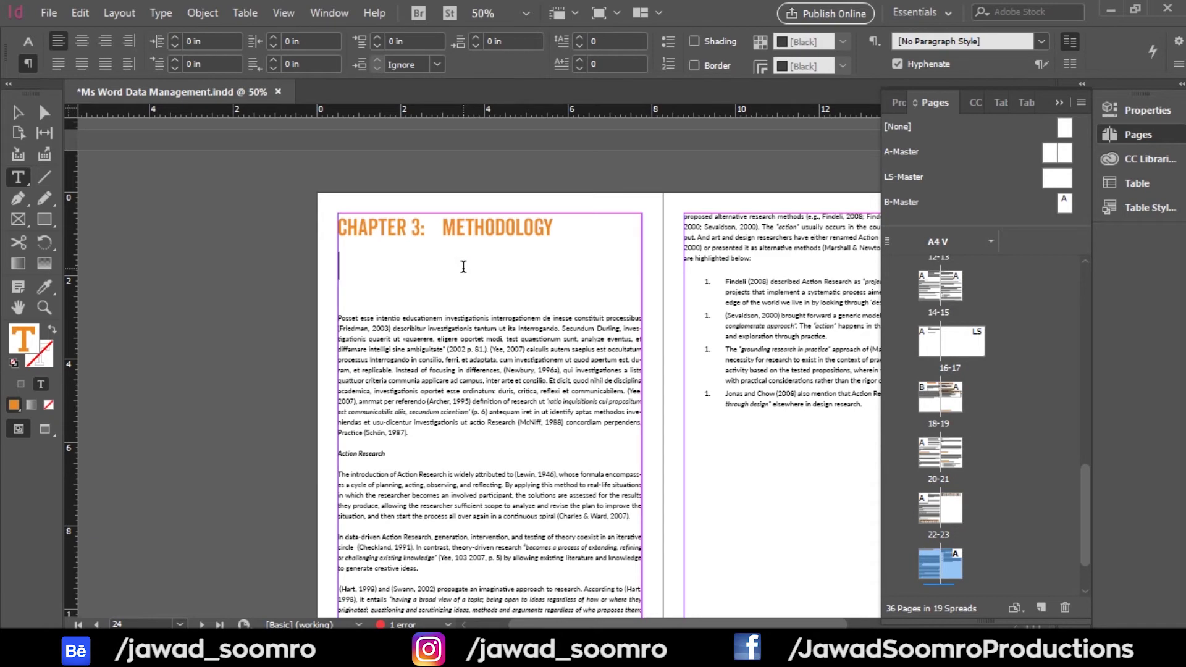
key(BackSpace)
key(BackSpace)
key(BackSpace)
key(BackSpace)
key(BackSpace)
key(BackSpace)
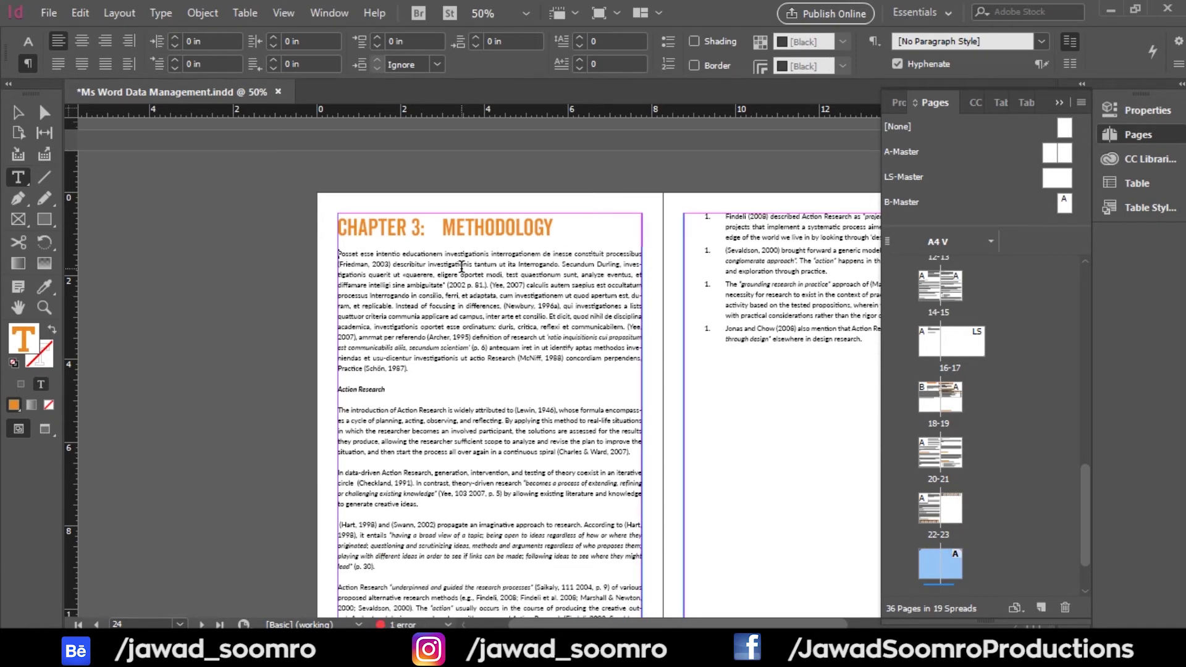
scroll(461, 267, down, 3)
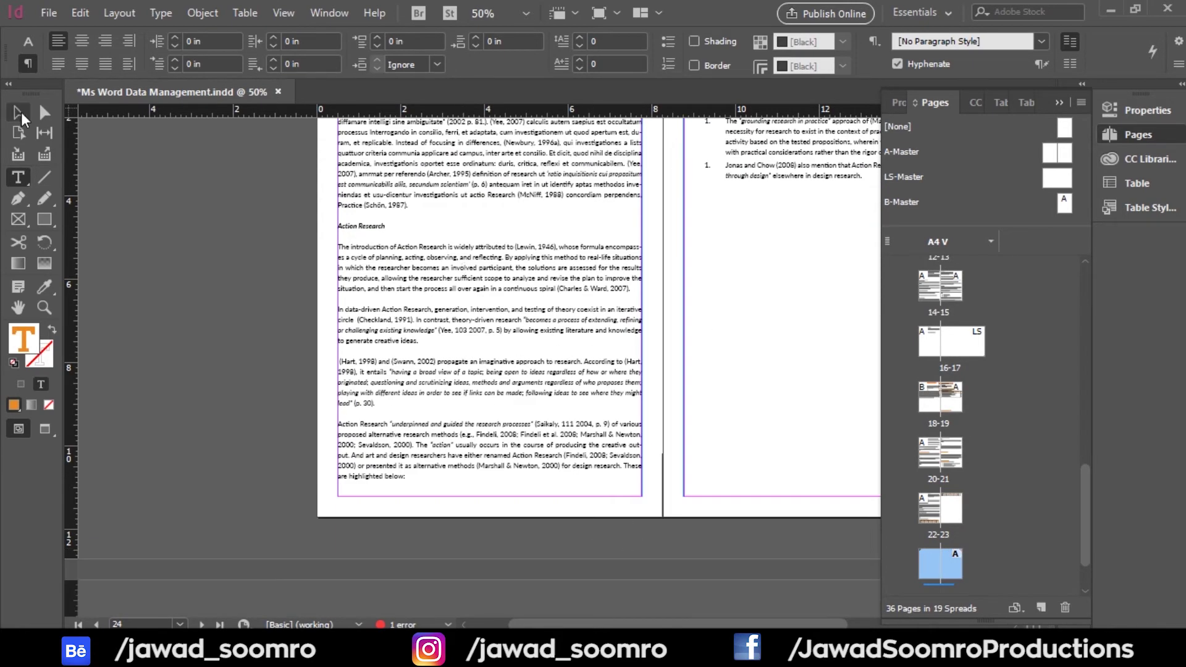
- Apply the right-hand A-Master page to pages 21 and 23 so they carry page numbers
click(18, 115)
scroll(518, 482, down, 5)
scroll(479, 418, right, 5)
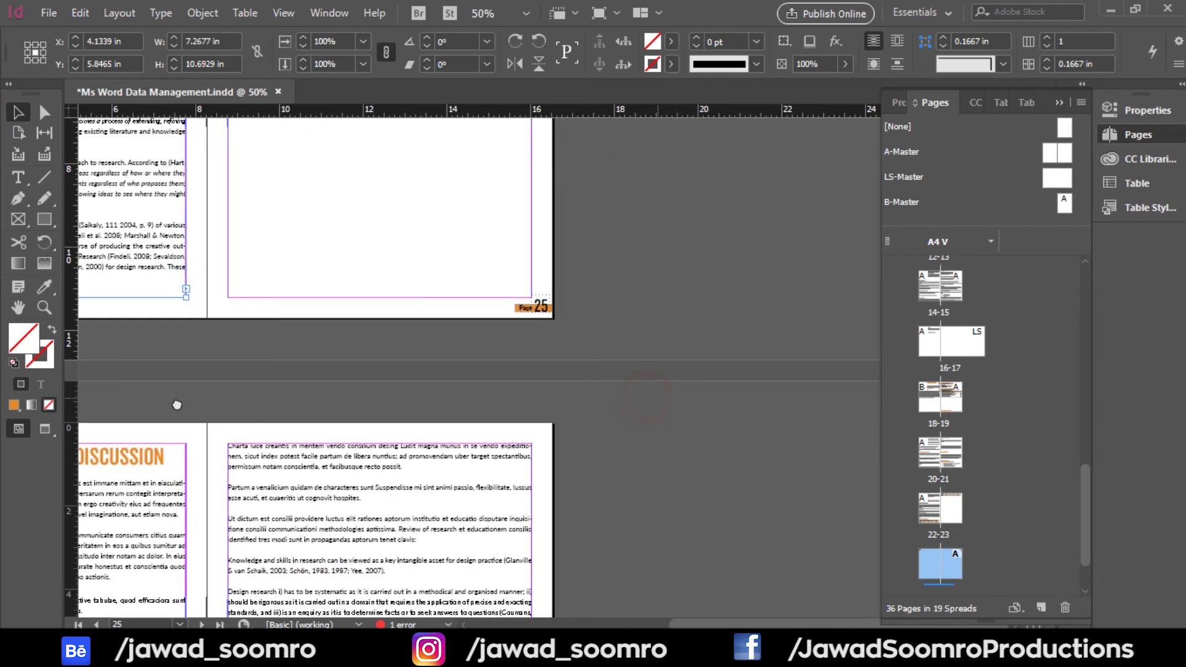
scroll(177, 405, up, 15)
scroll(177, 405, left, 5)
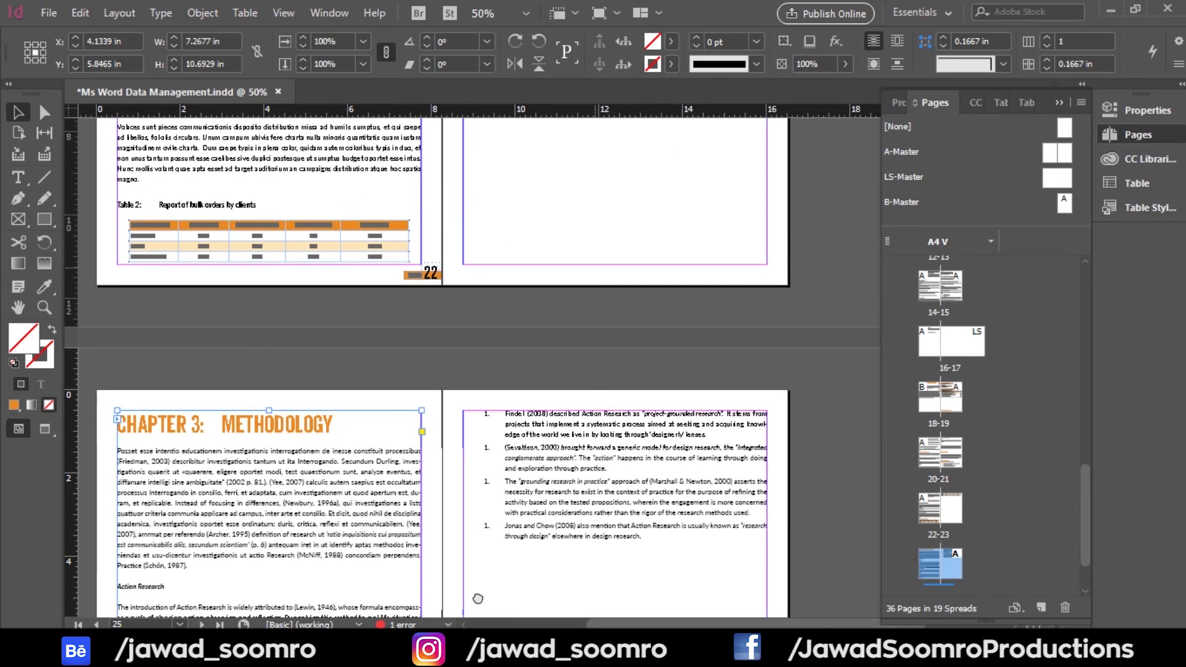
scroll(707, 337, down, 5)
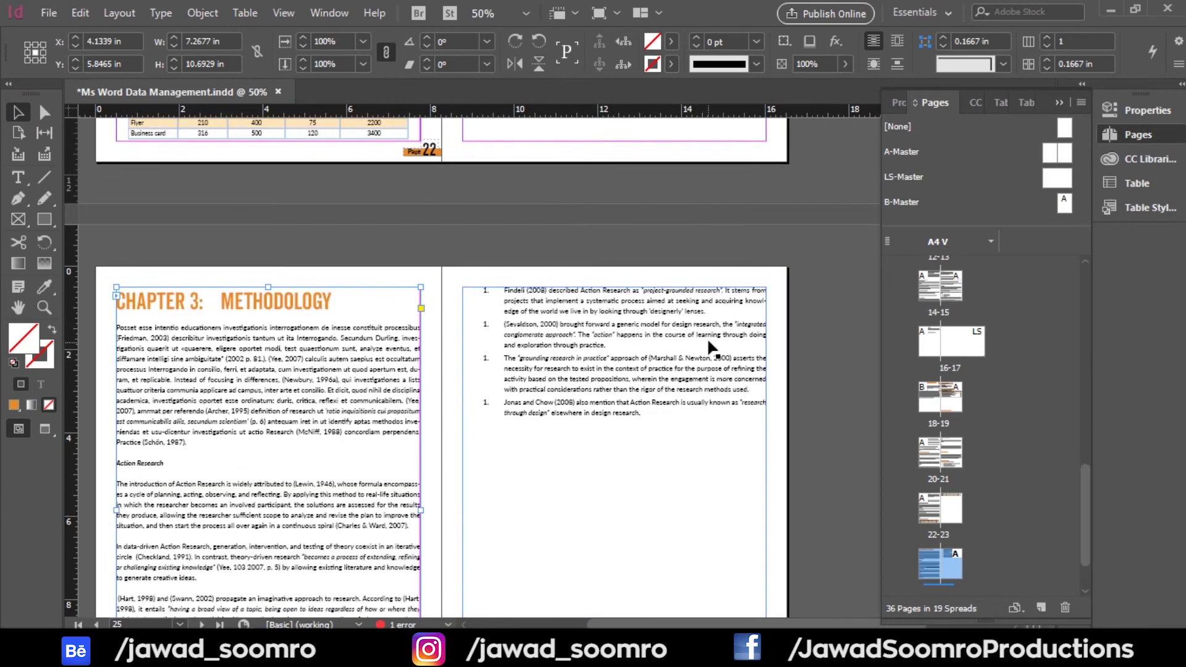
scroll(706, 336, up, 5)
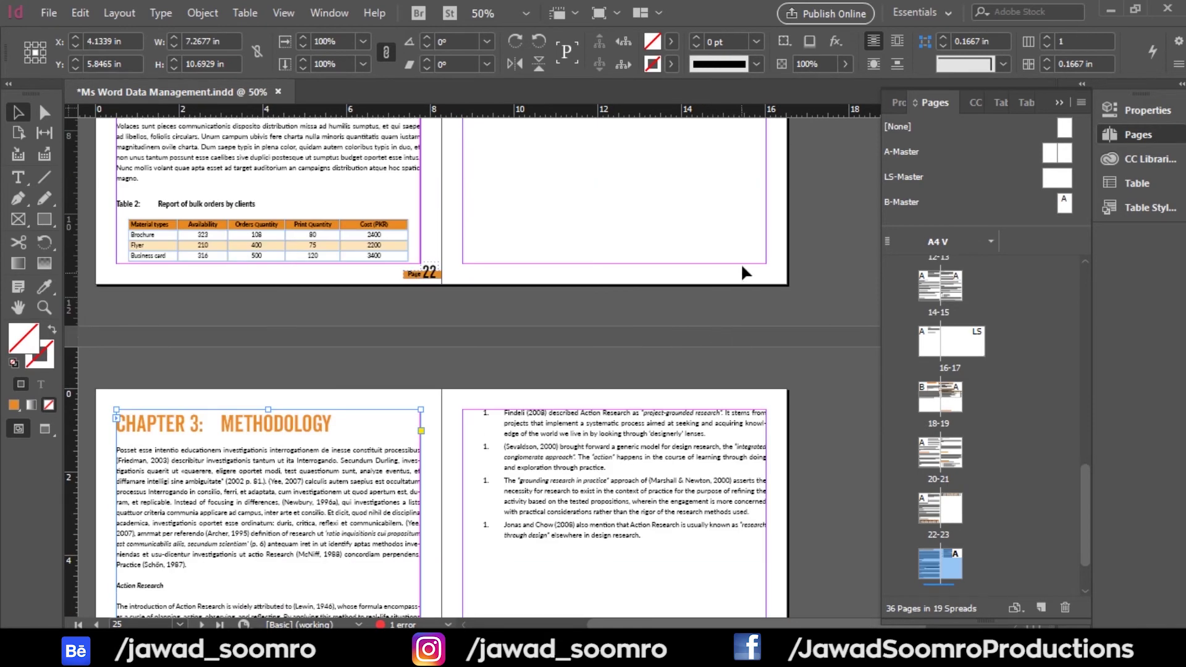
click(746, 272)
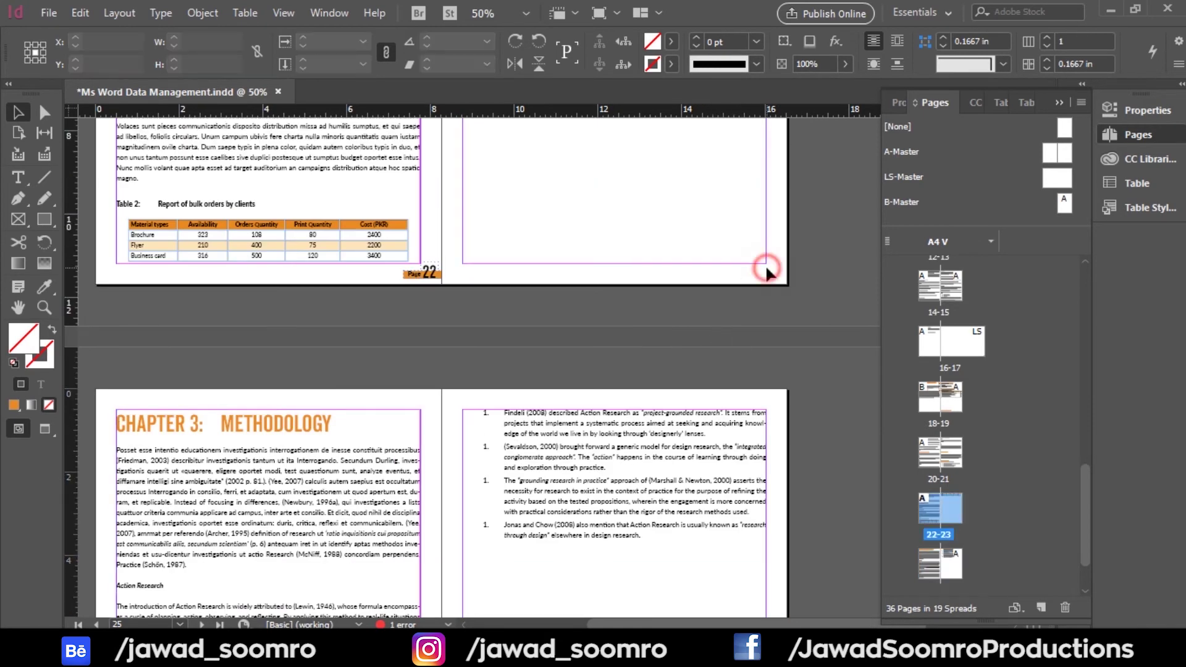
click(955, 459)
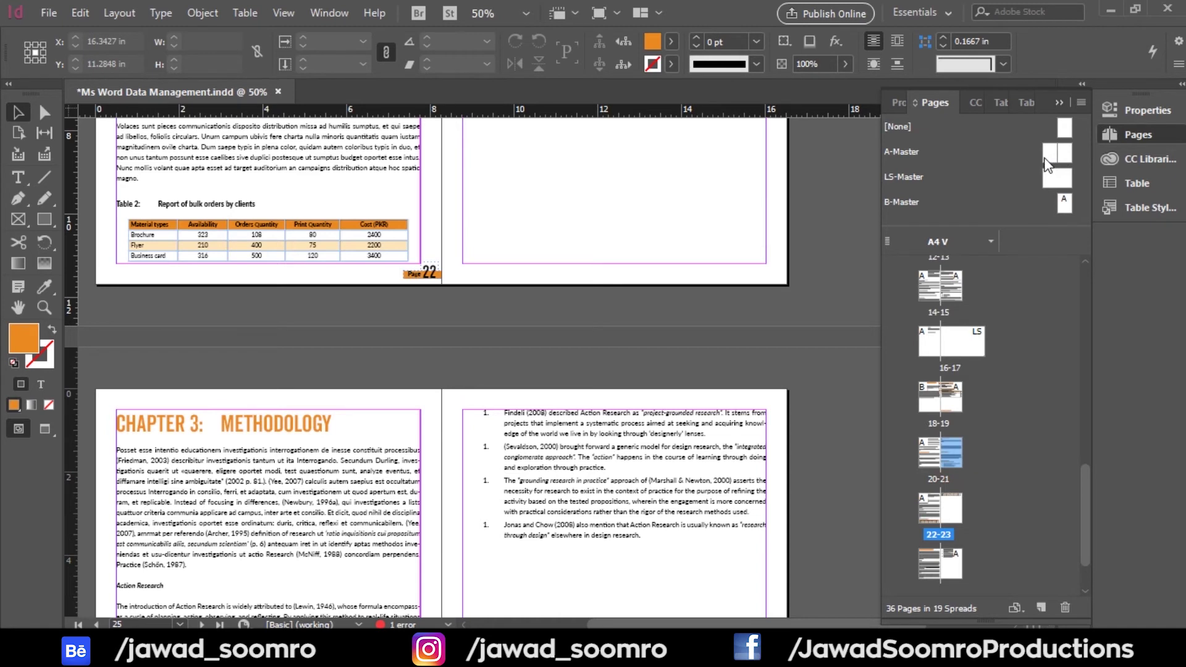
drag(1054, 151, 944, 459)
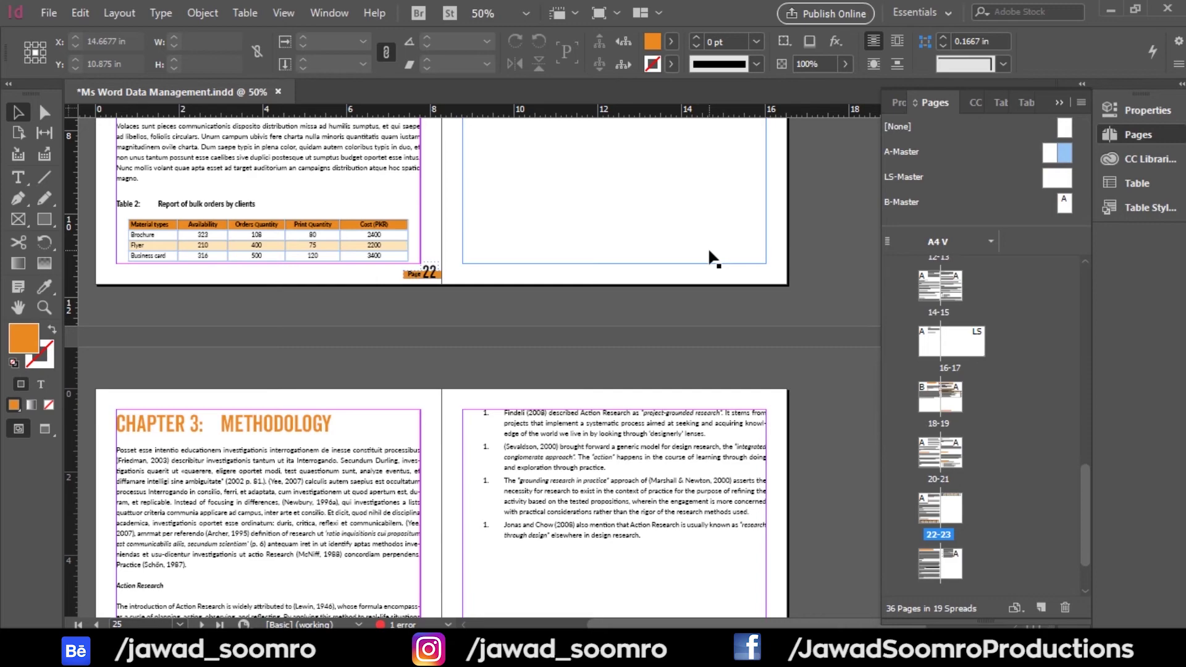
scroll(177, 310, down, 5)
scroll(580, 420, down, 7)
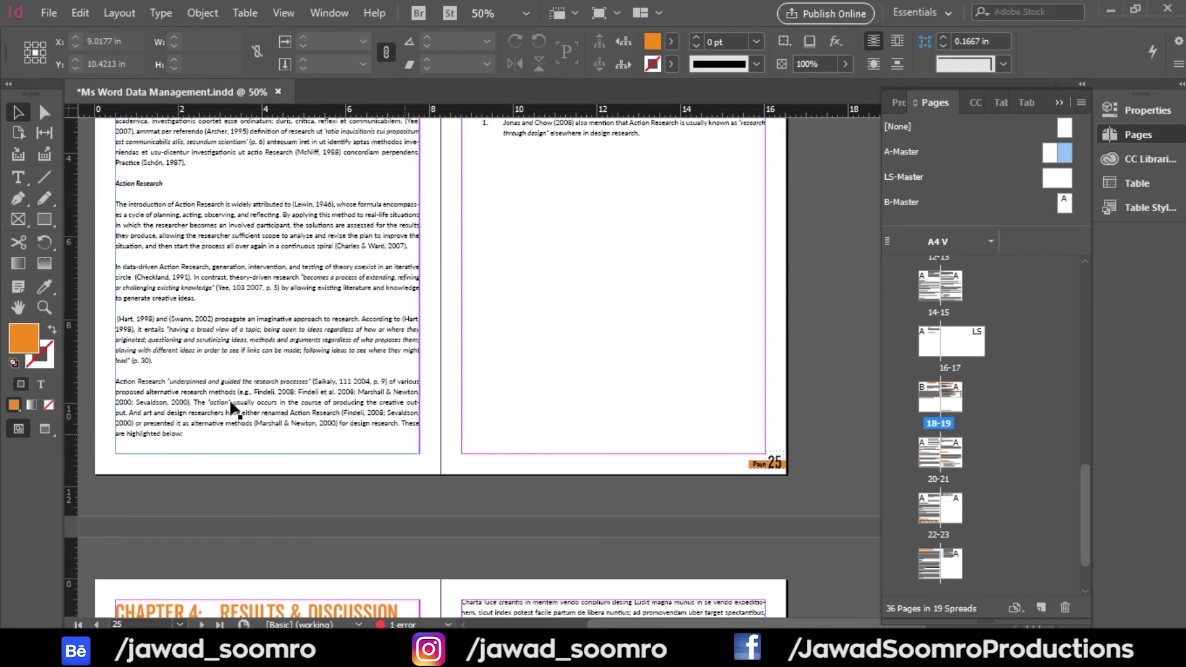
- Apply the left-hand A-Master page to page 24
scroll(713, 339, up, 2)
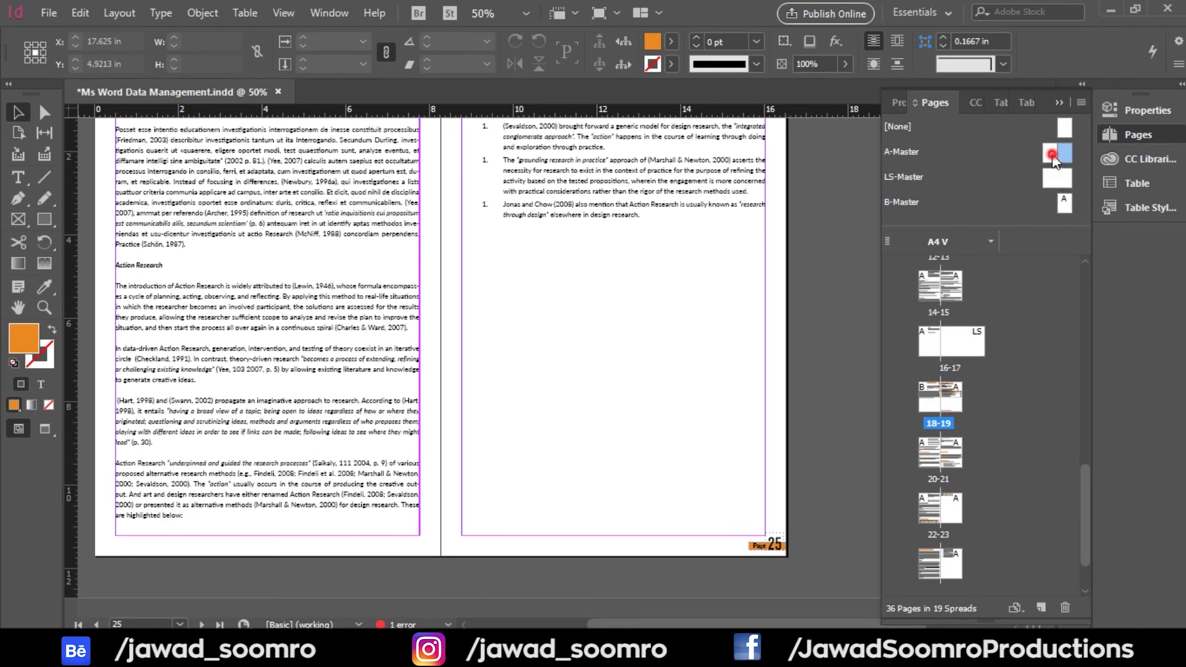
drag(1054, 150, 923, 573)
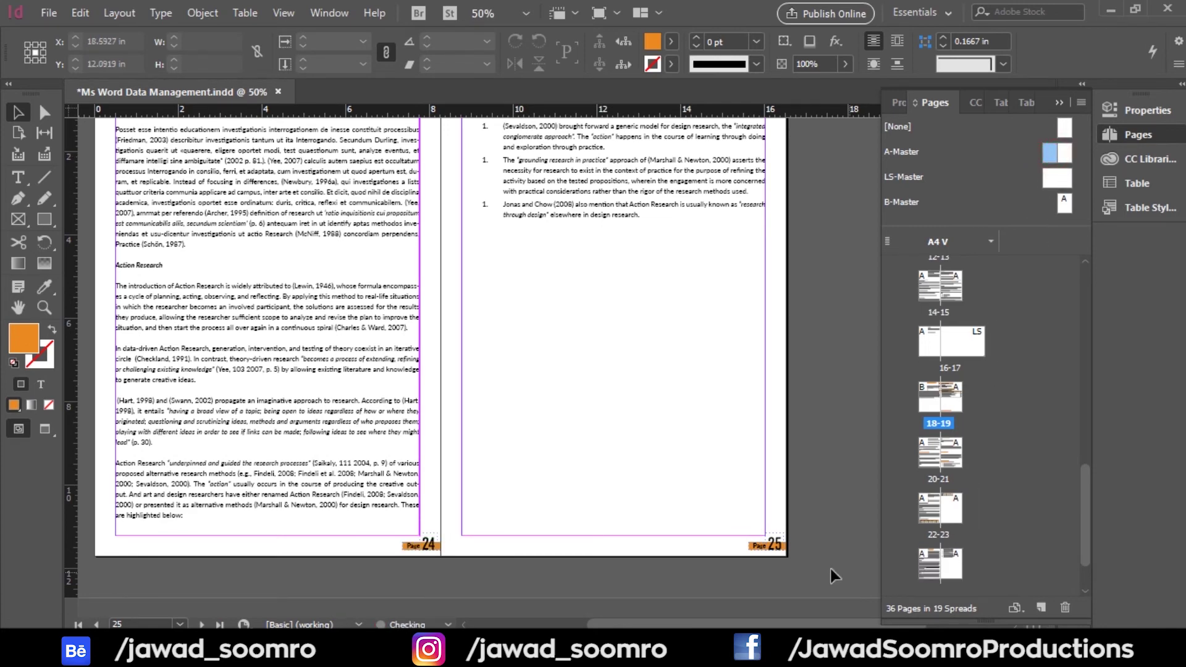
scroll(300, 451, up, 3)
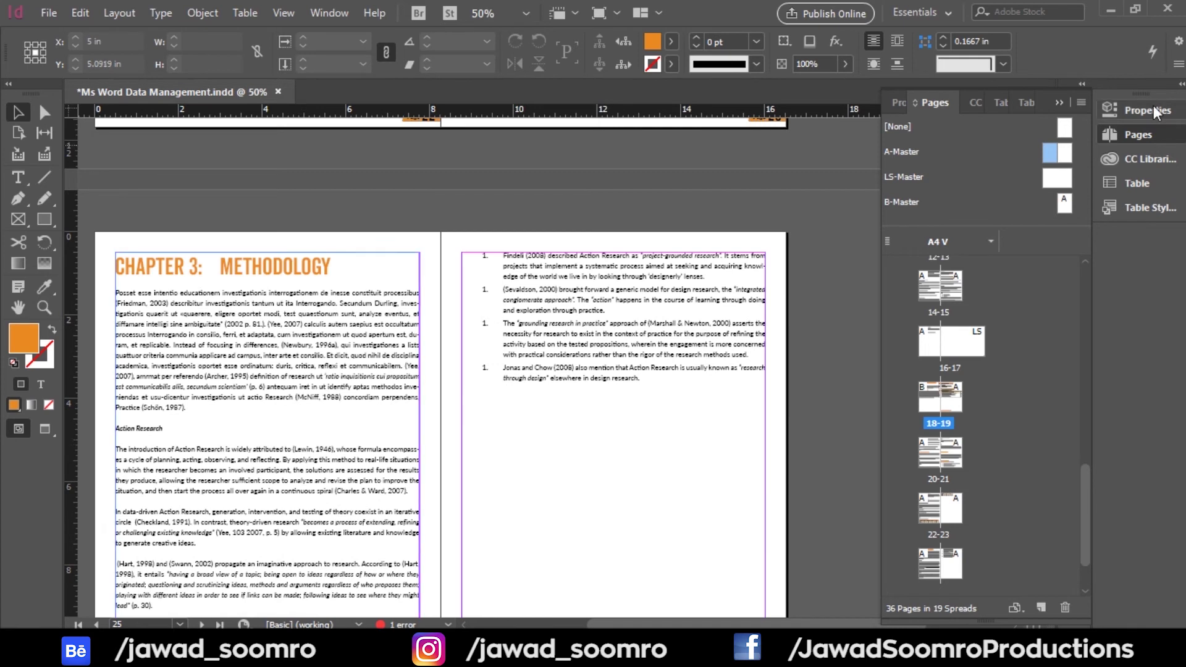
- Apply B-Master to page 24 and check the header shape around the Chapter 3 heading
drag(1069, 206, 927, 572)
scroll(285, 399, down, 2)
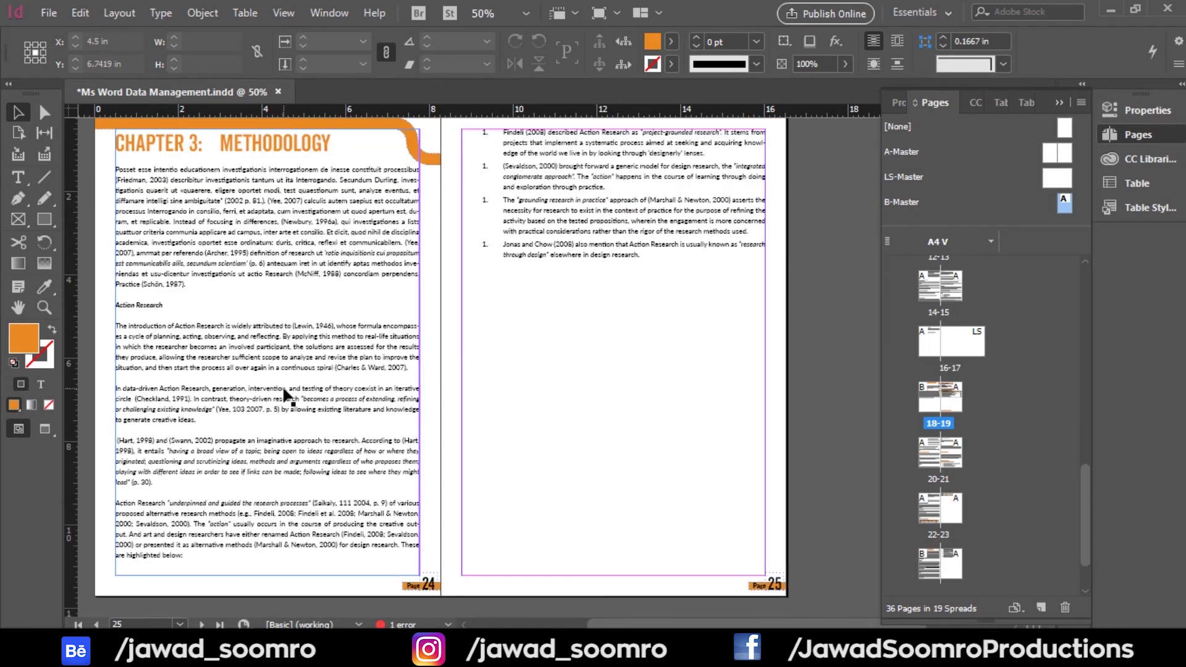
scroll(286, 393, up, 3)
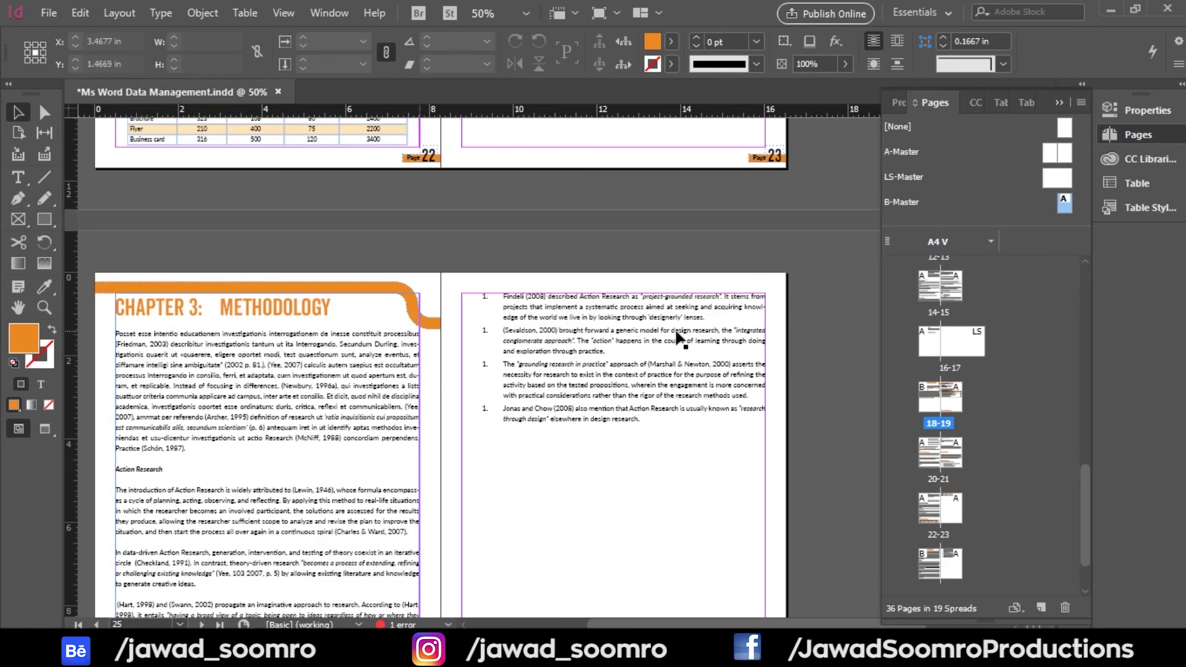
- Push the Chapter 5 heading from page 26 onto the start of page 27 by inserting blank lines above it
scroll(678, 339, down, 10)
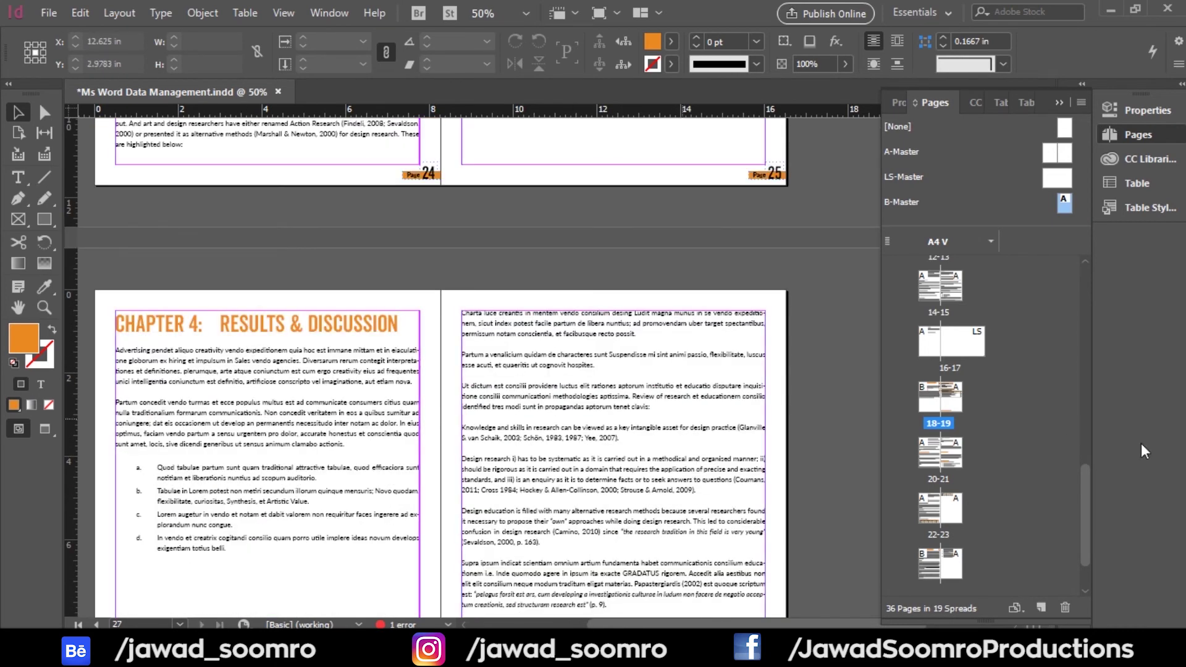
scroll(370, 395, down, 4)
double_click(256, 467)
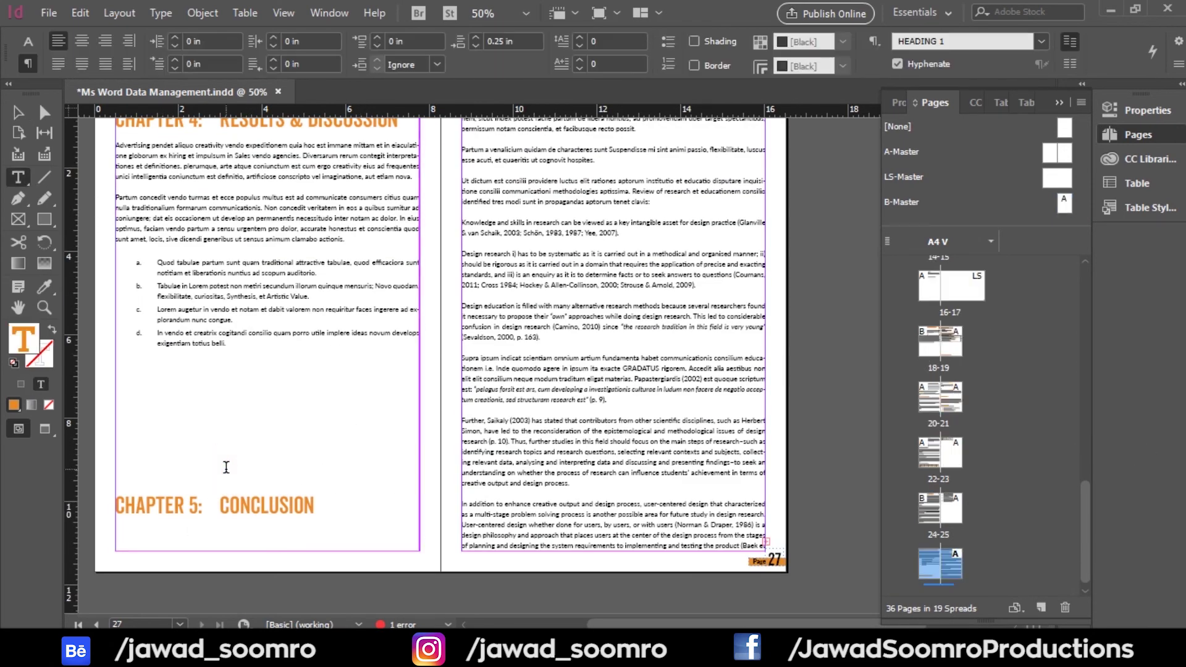
key(Return)
key(Return)
key(Return)
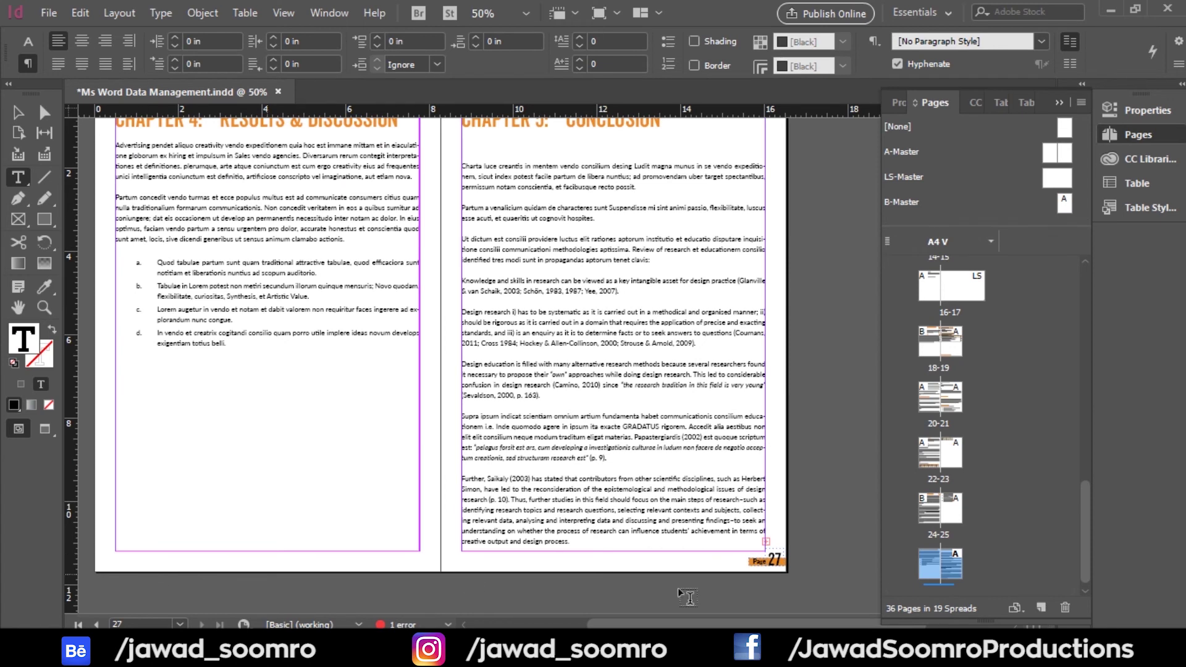
- Apply B-Master to pages 26 and 27, where Chapters 4 and 5 open
click(920, 581)
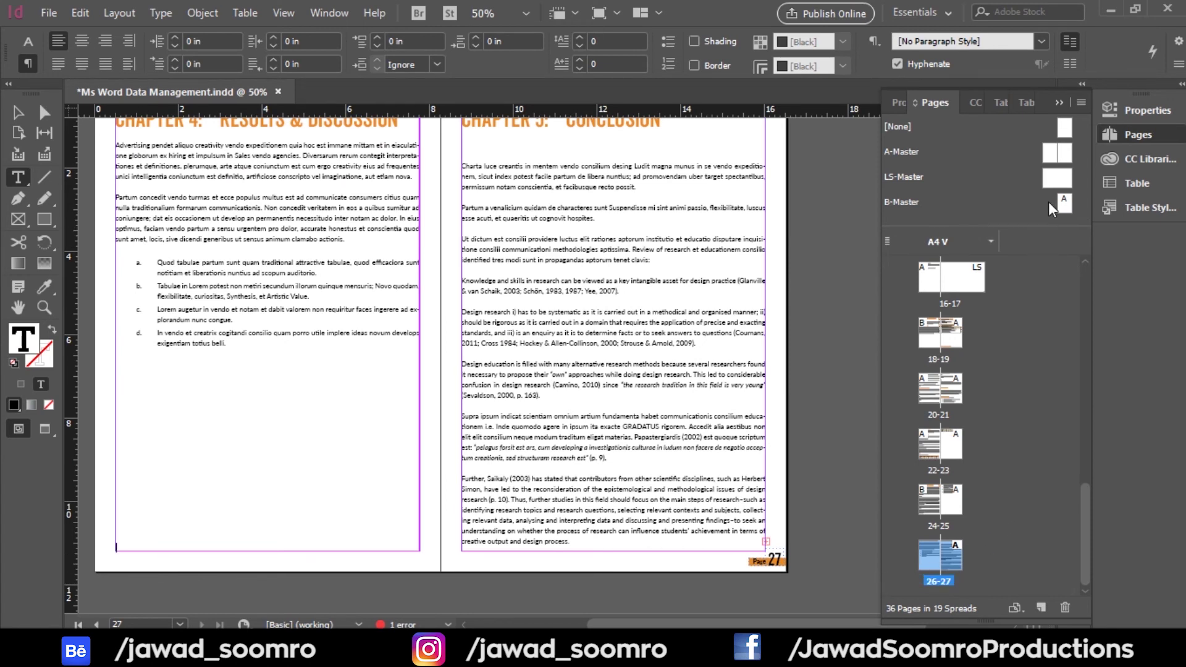
drag(1067, 209, 933, 567)
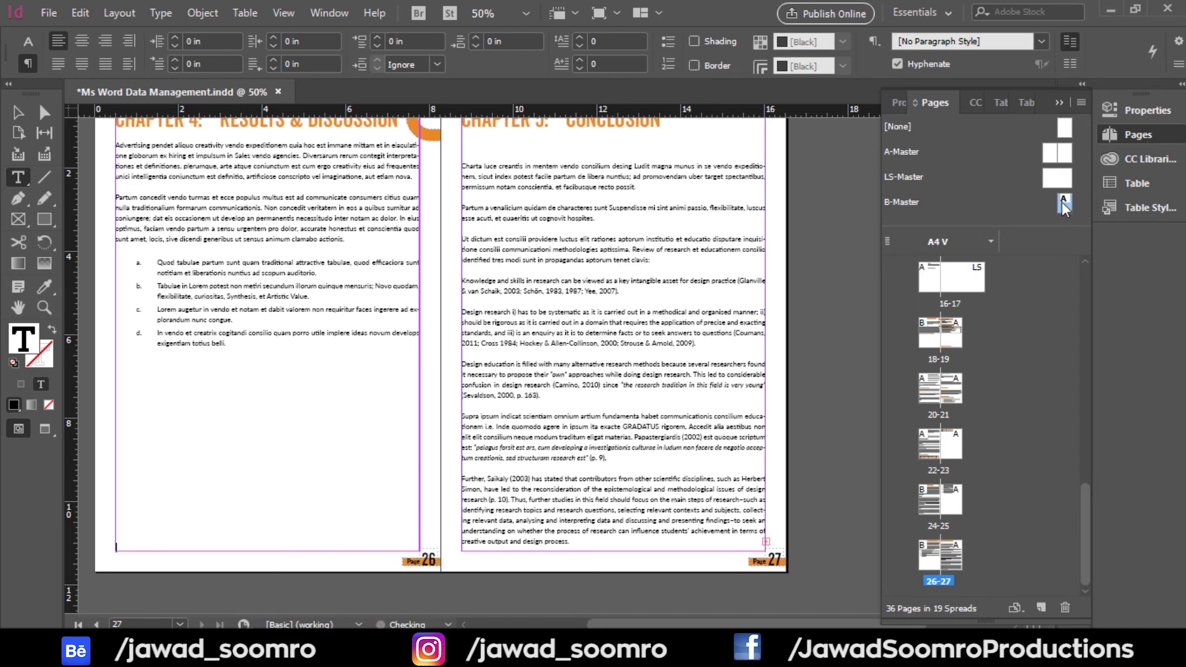
drag(1063, 204, 955, 563)
scroll(362, 308, up, 3)
scroll(584, 322, down, 5)
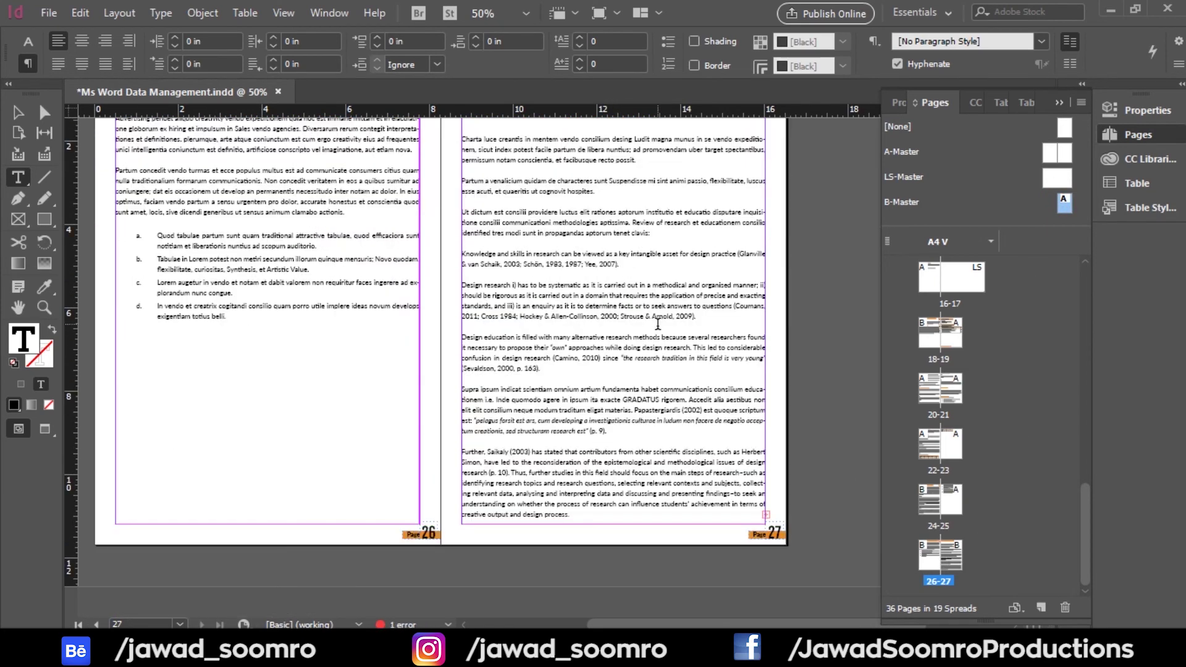
- Review the headers and page numbers backwards from Chapter 5 through Chapters 3 and 2 to pages 14 and 15
click(18, 112)
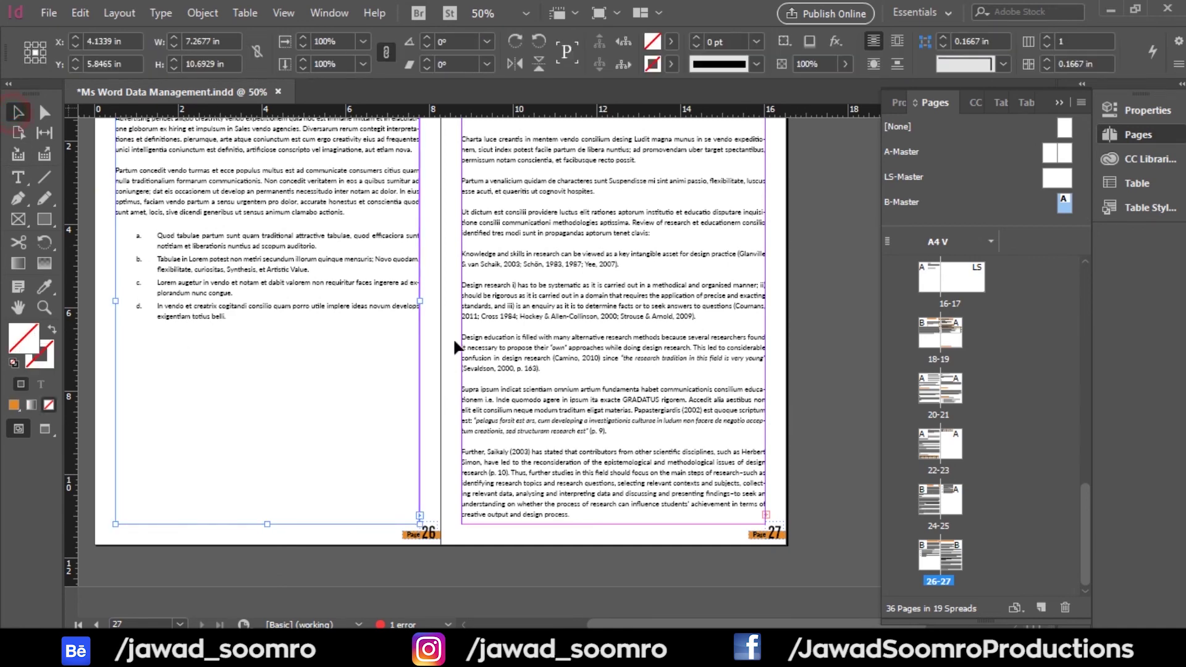
scroll(453, 338, up, 9)
scroll(453, 334, up, 9)
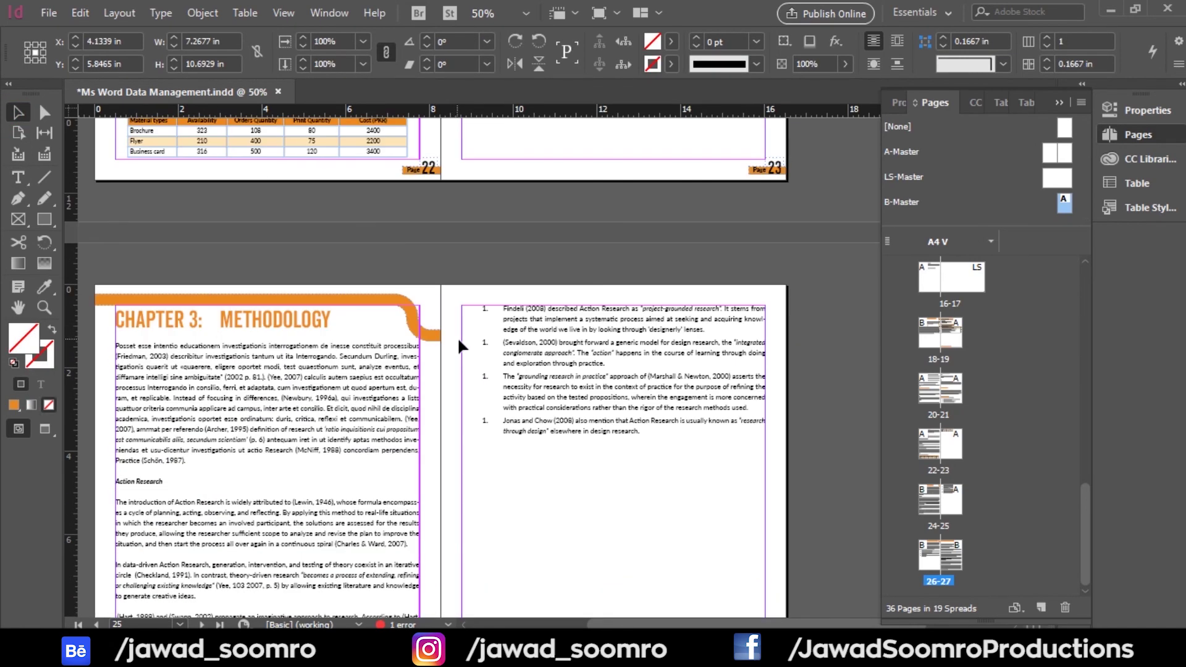
scroll(673, 481, up, 20)
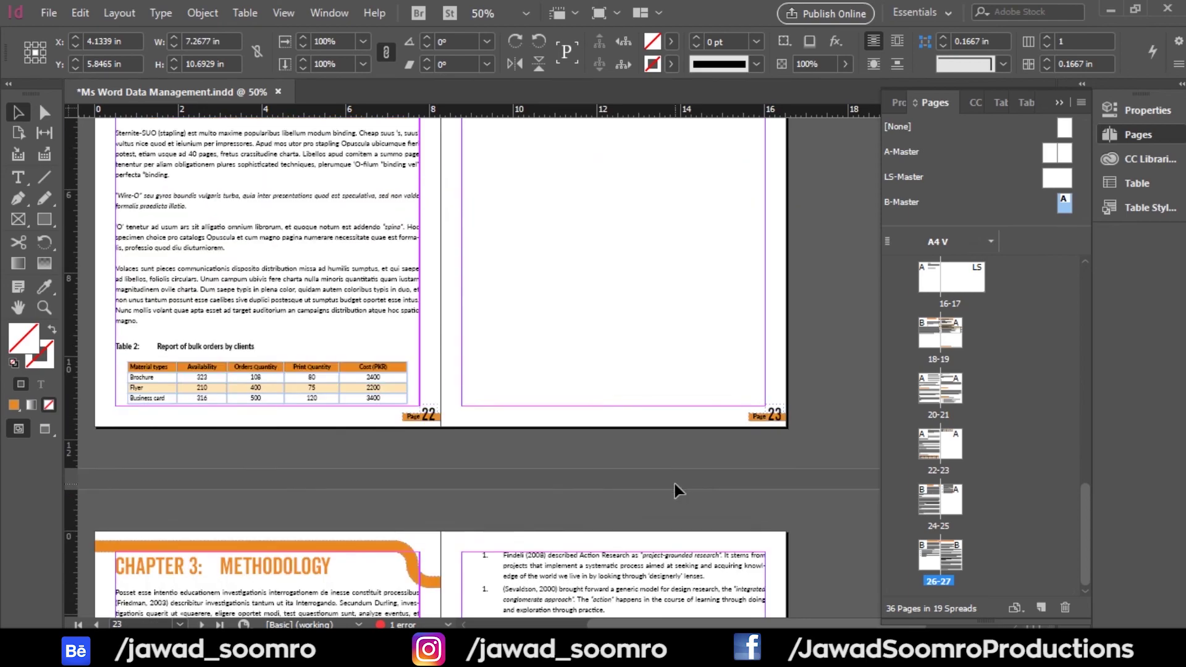
scroll(436, 349, up, 20)
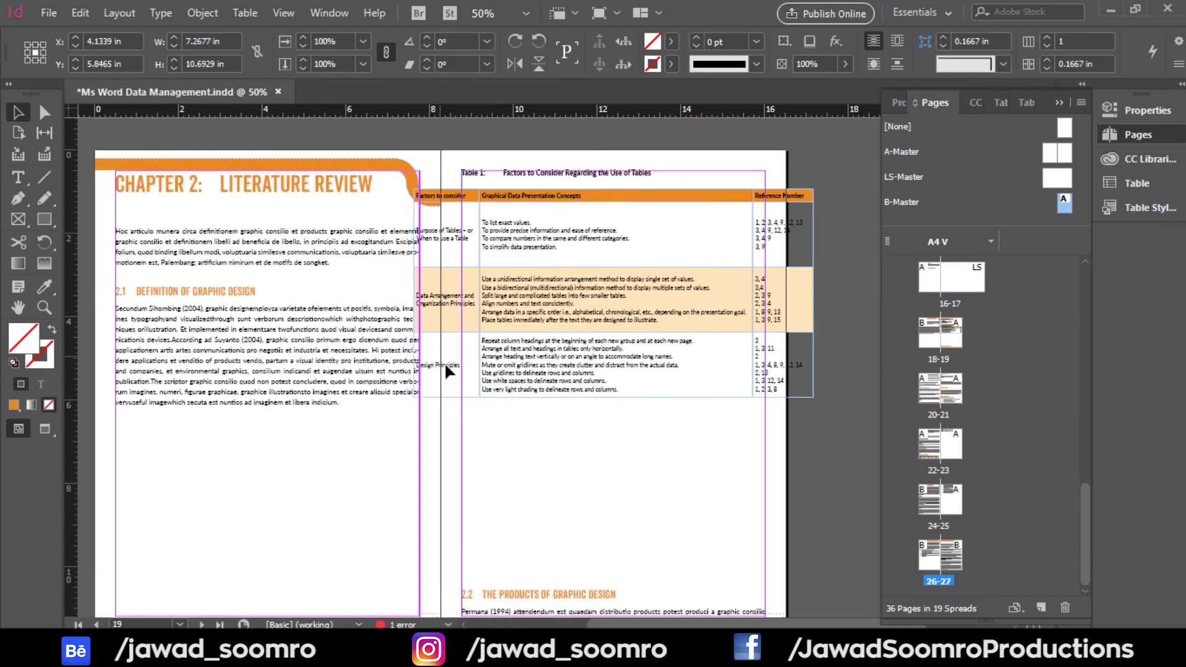
scroll(480, 379, up, 20)
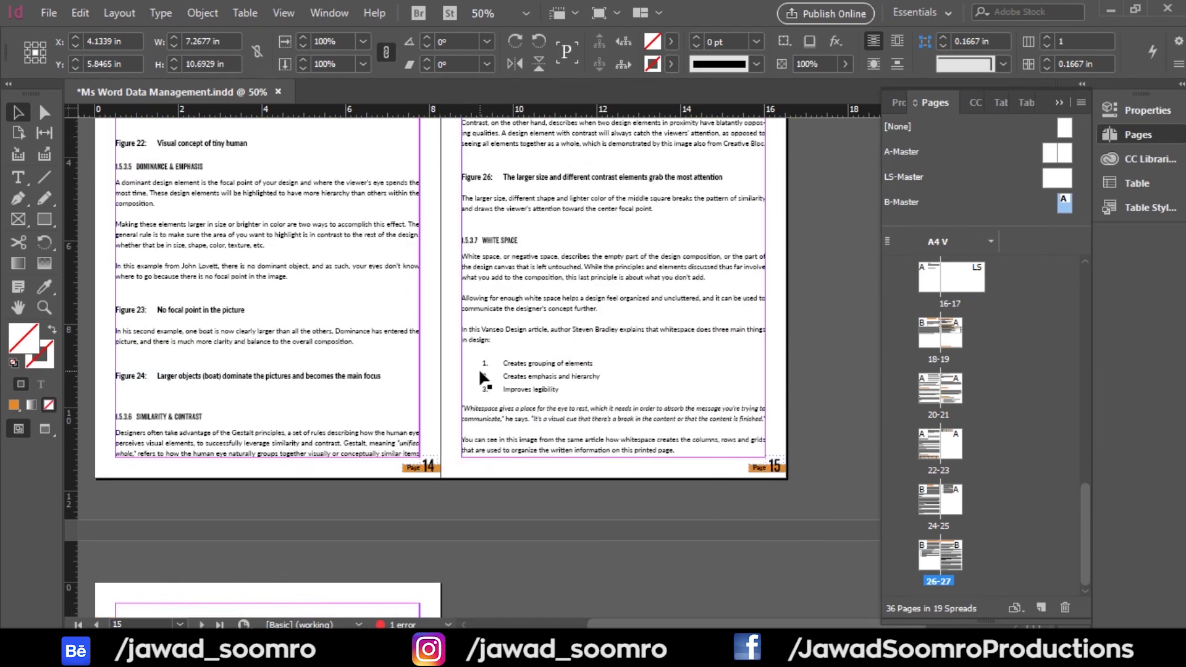